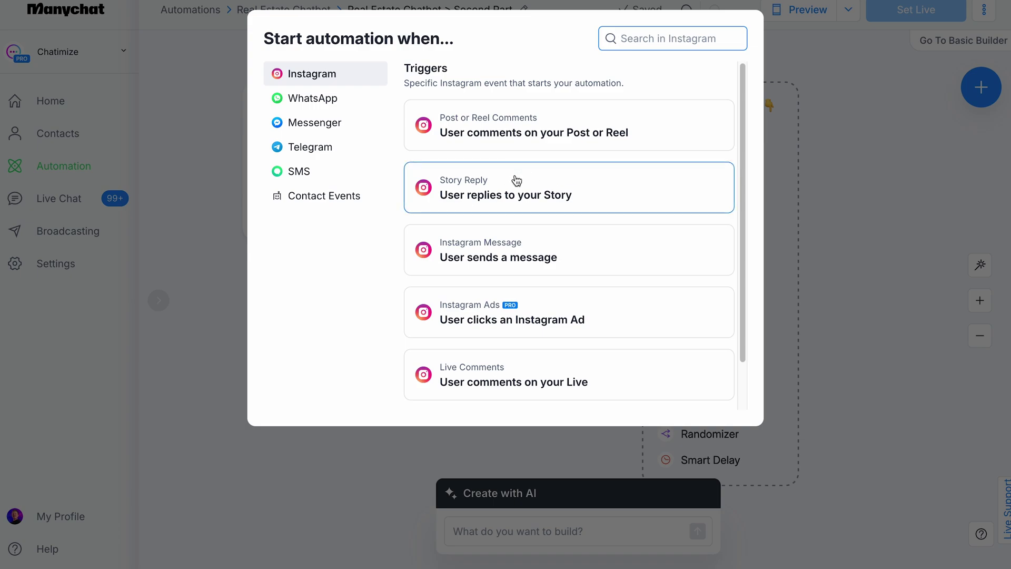
# Step: Start the automation on Instagram Message – User sends a message
pyautogui.click(513, 255)
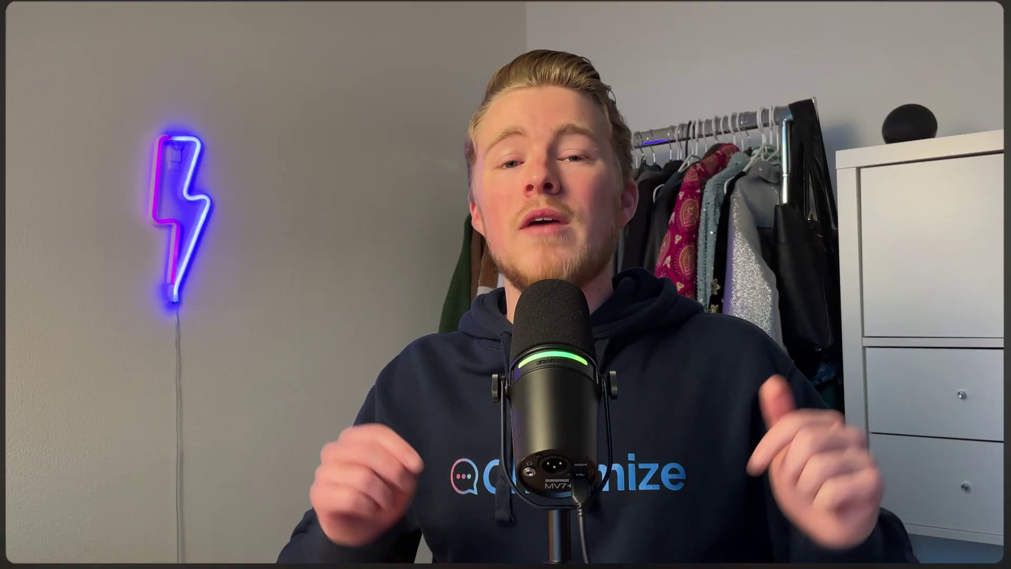
pyautogui.scroll(-4, 741, 356)
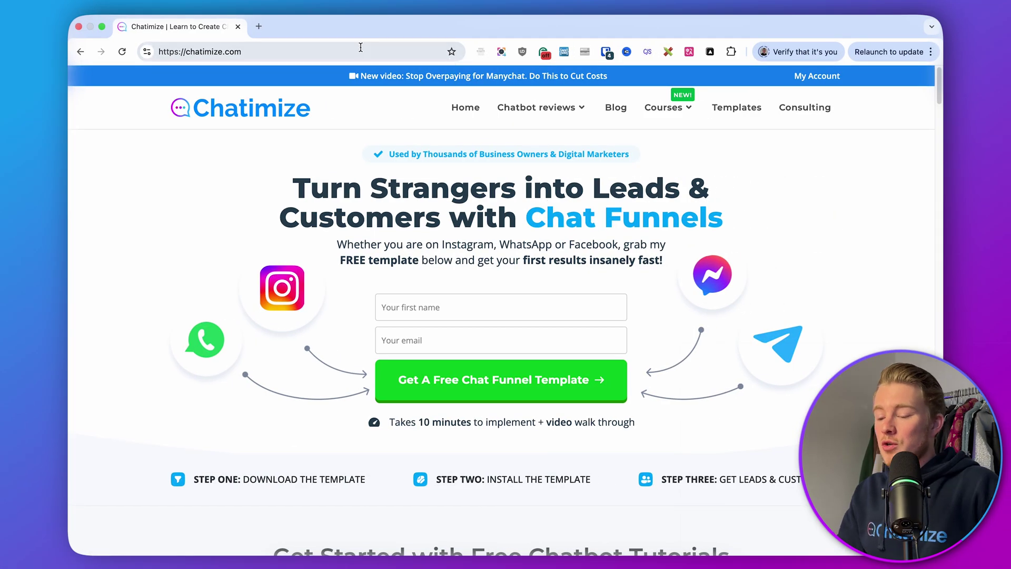
# Step: Go to chatimize.com/mc/ in the browser
pyautogui.click(361, 51)
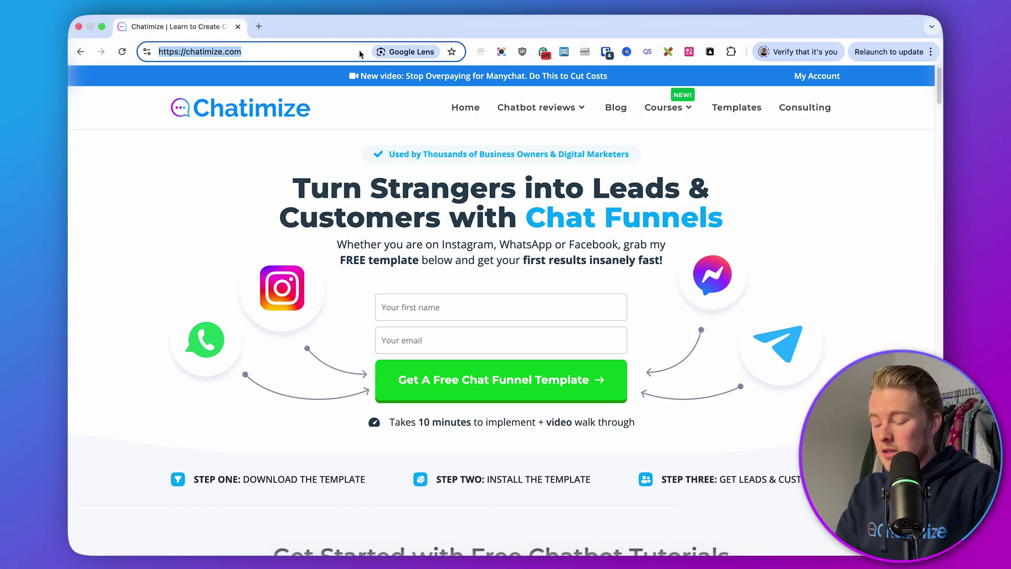
pyautogui.write('chatimize.com/mc')
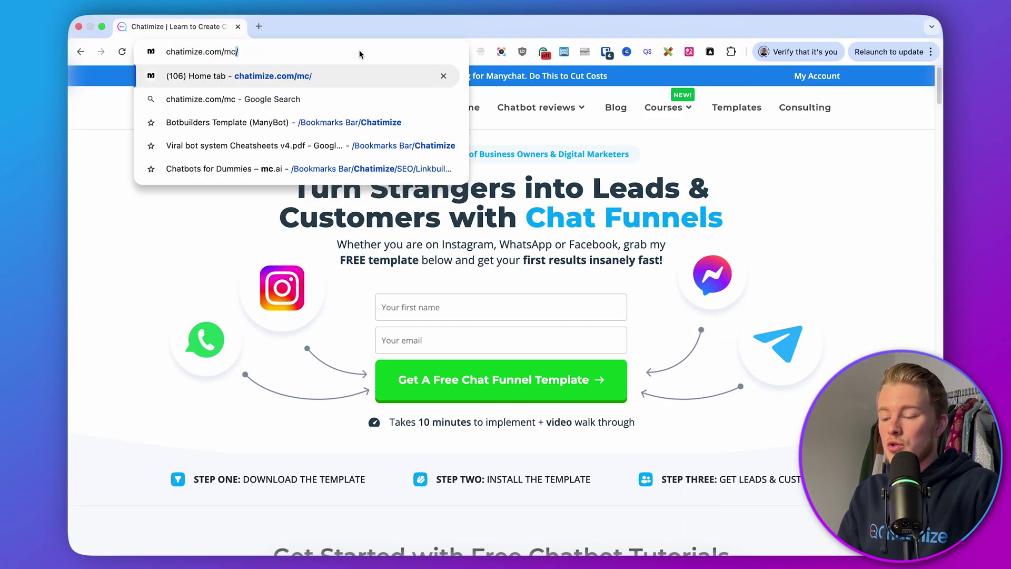
pyautogui.write('/')
pyautogui.press('Return')
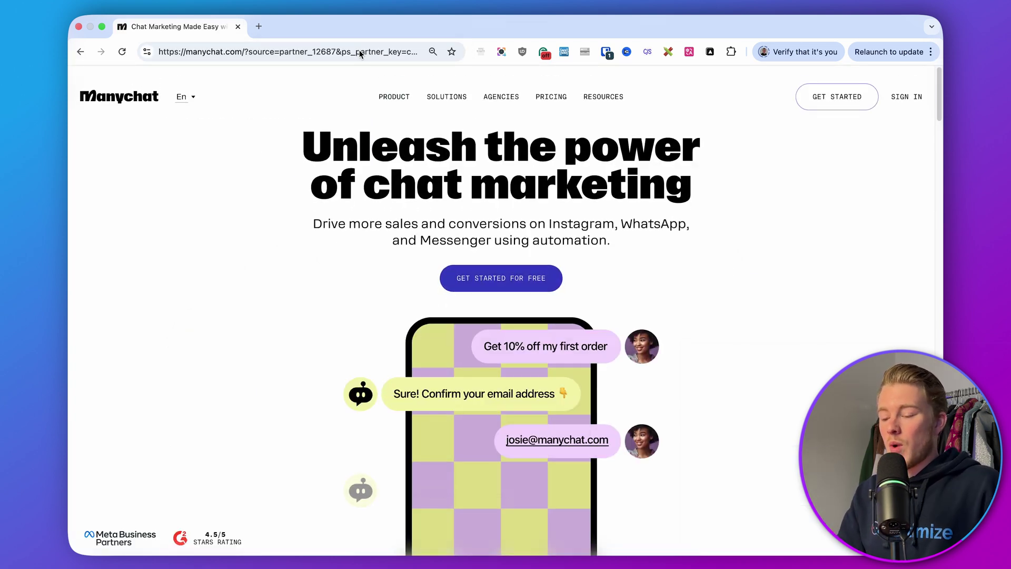
# Step: Choose Instagram under Get Started, then sign in to Manychat with Facebook
pyautogui.click(829, 99)
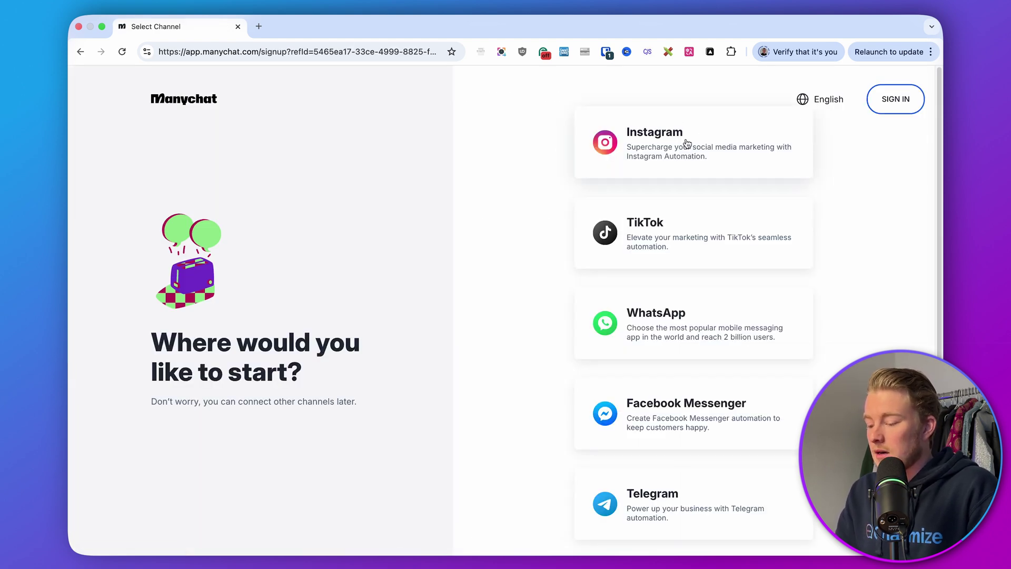
pyautogui.click(688, 143)
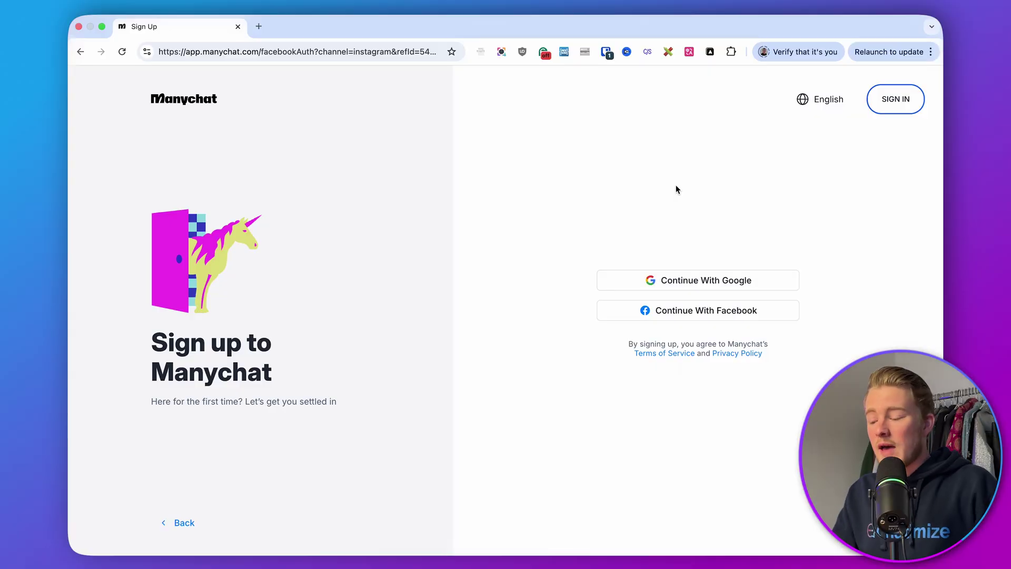
pyautogui.click(892, 105)
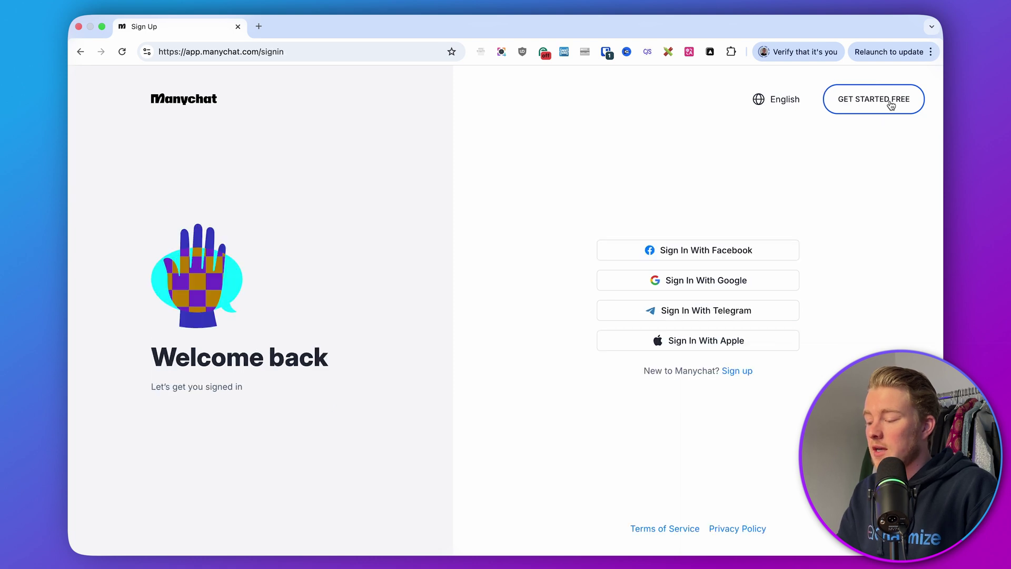
pyautogui.click(719, 249)
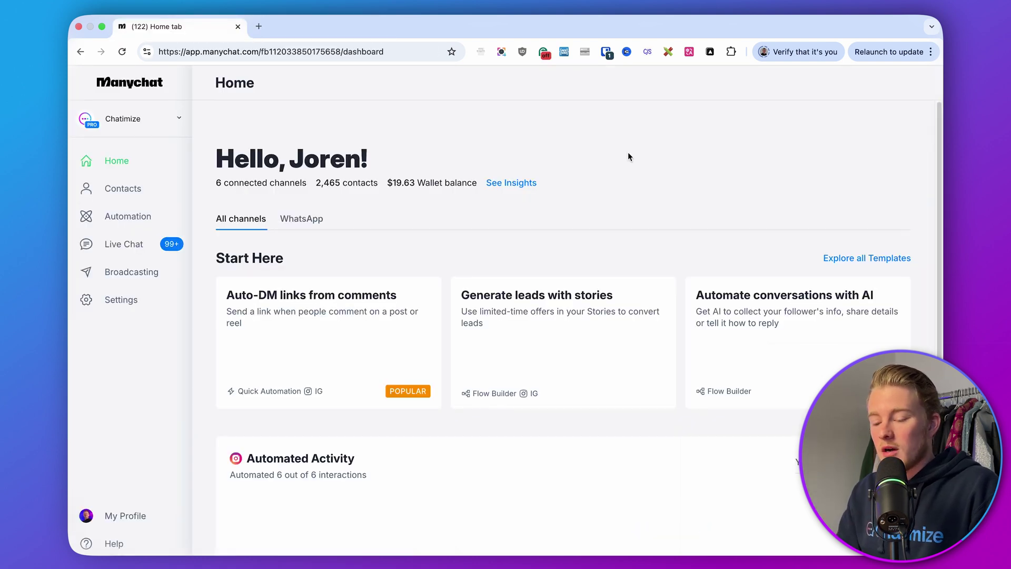
# Step: Create the 'Real Estate Chatbot' automations folder and start a new automation inside it
pyautogui.click(152, 223)
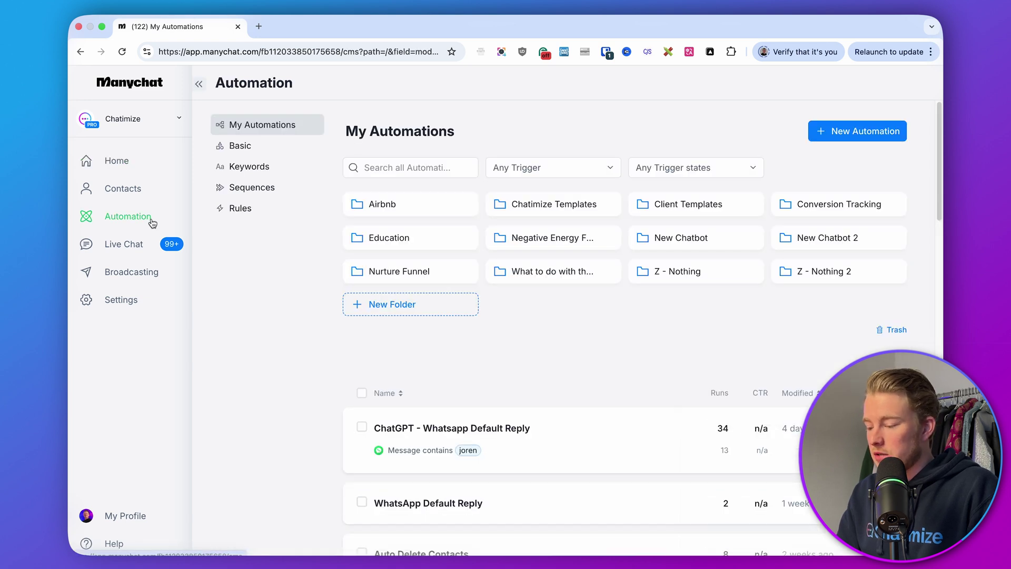
pyautogui.click(421, 305)
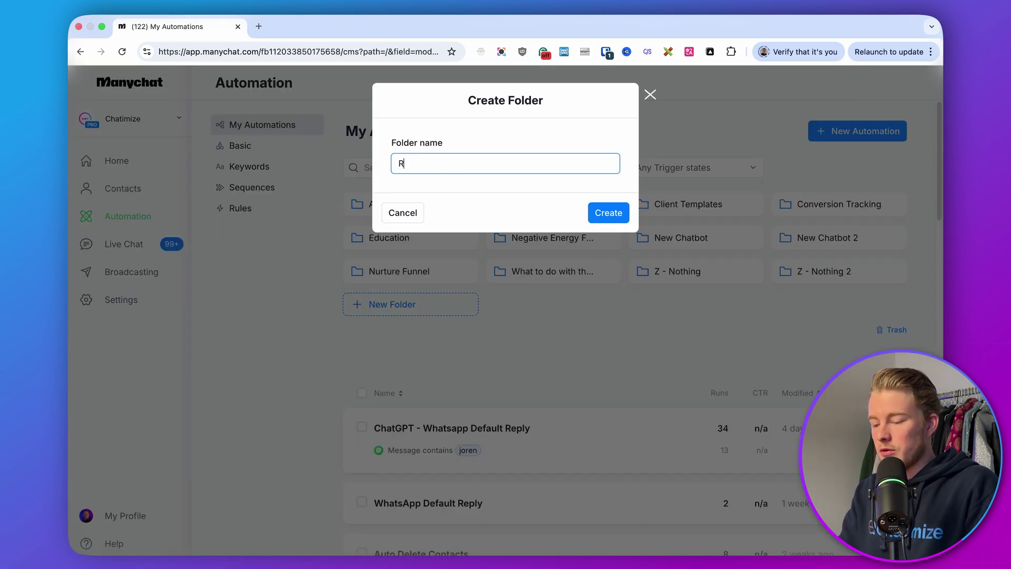
pyautogui.write('Real Estate Cht')
pyautogui.press('BackSpace')
pyautogui.write('atbot')
pyautogui.press('Return')
pyautogui.click(533, 266)
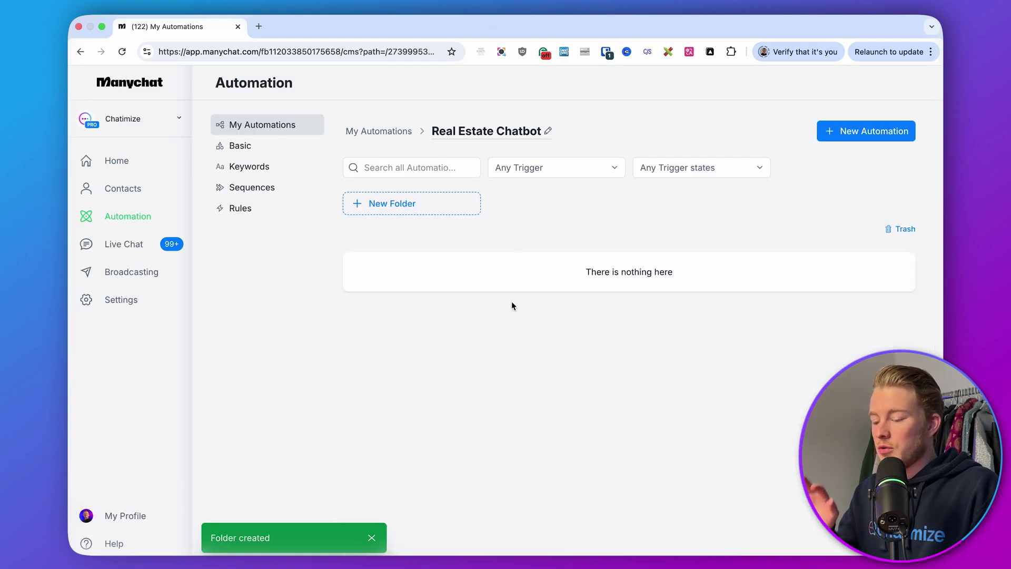
pyautogui.click(847, 142)
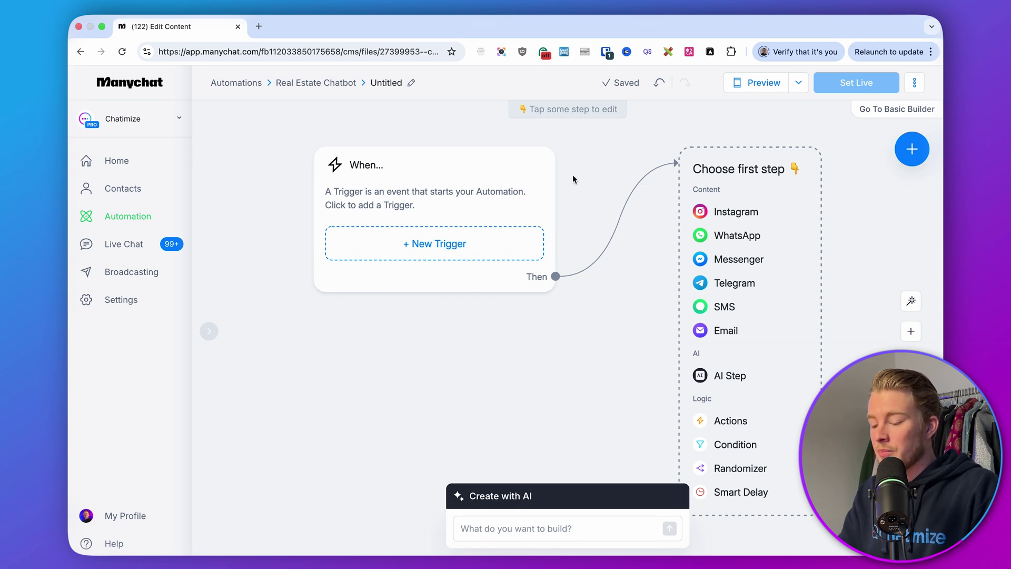
# Step: Add a Post or Reel Comments trigger covering All Posts or Reels, and continue
pyautogui.hscroll(2, 538, 263)
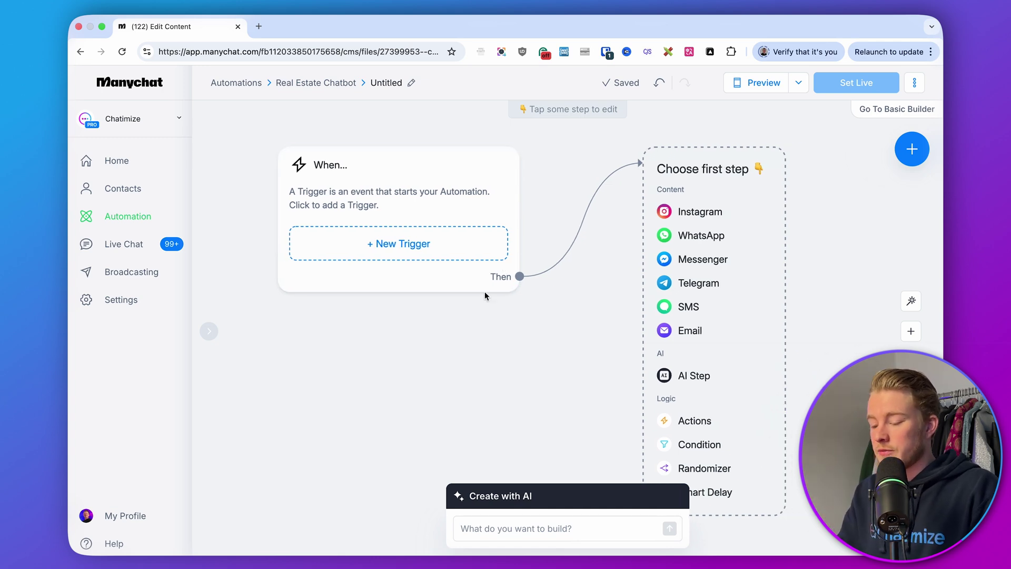
pyautogui.click(415, 243)
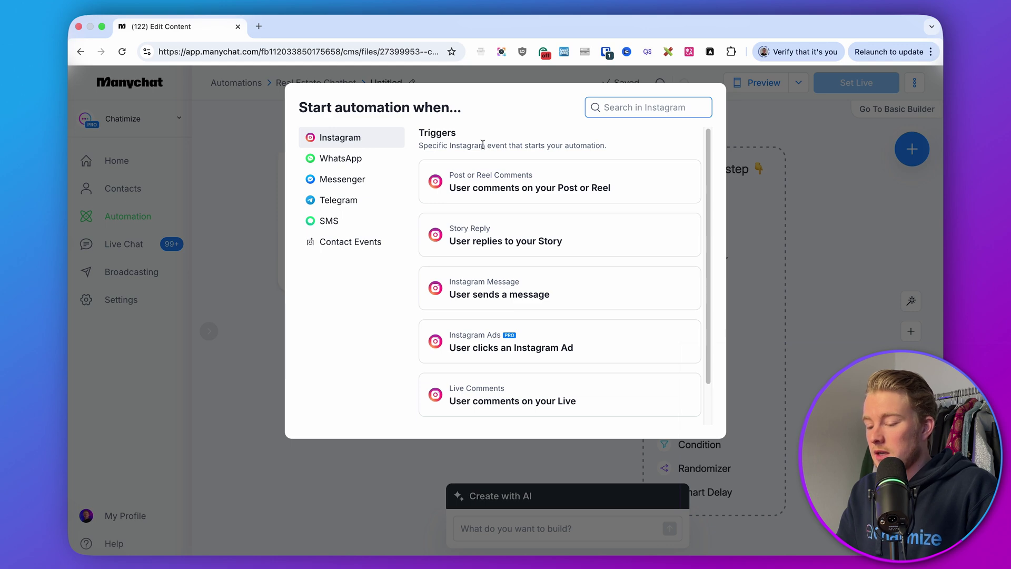
pyautogui.click(505, 178)
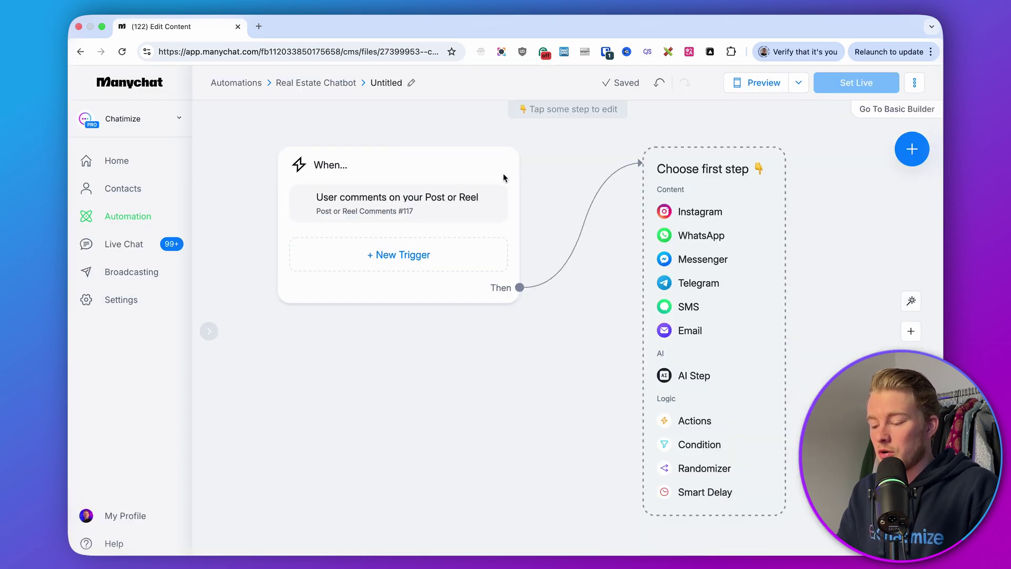
pyautogui.moveTo(317, 206); pyautogui.dragTo(219, 196)
pyautogui.click(224, 190)
pyautogui.click(245, 410)
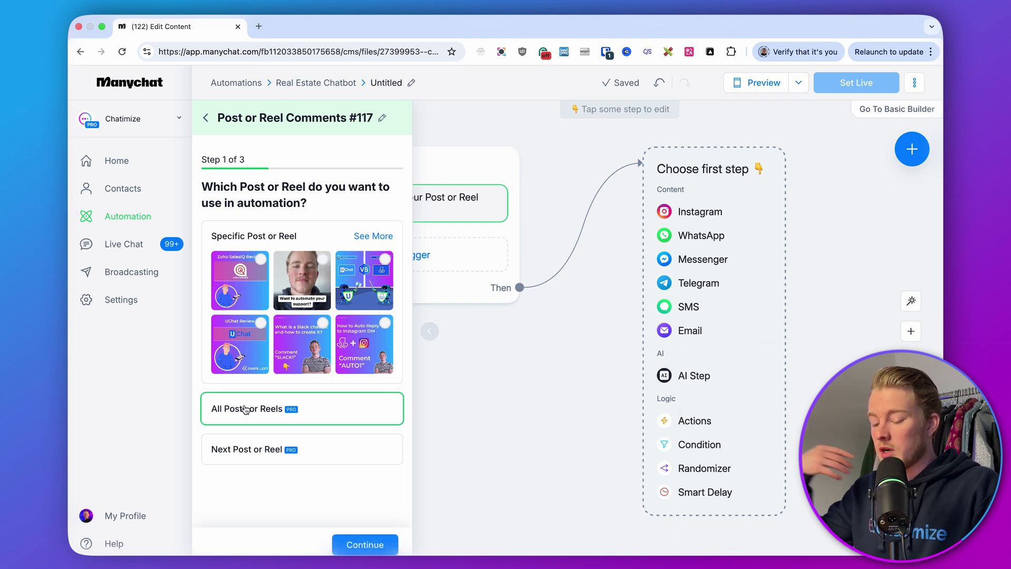
pyautogui.click(354, 548)
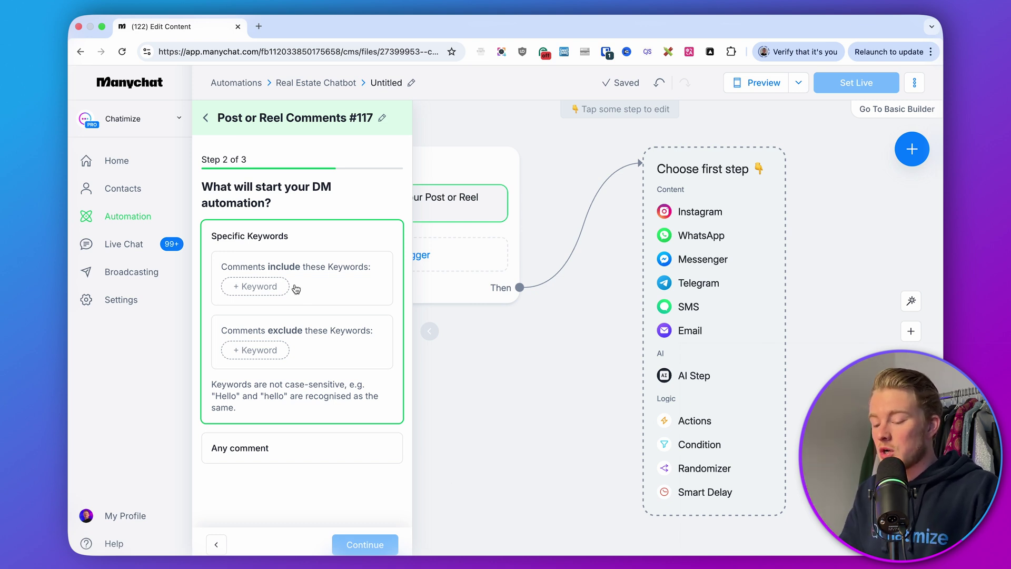
# Step: Add comment keywords SECRET, SECRE and SECRT, then continue to Step 3
pyautogui.click(270, 289)
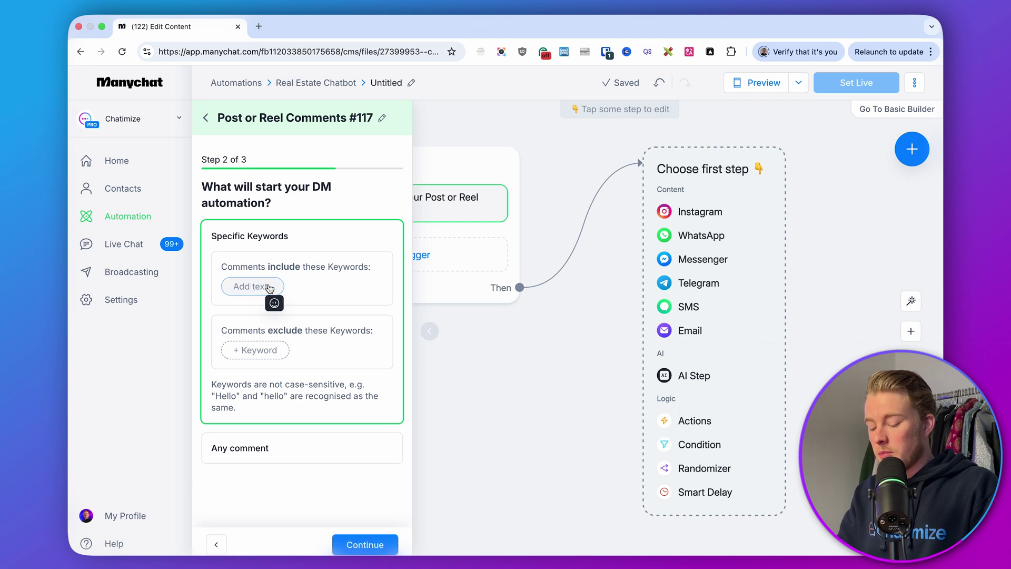
pyautogui.write('SECRET')
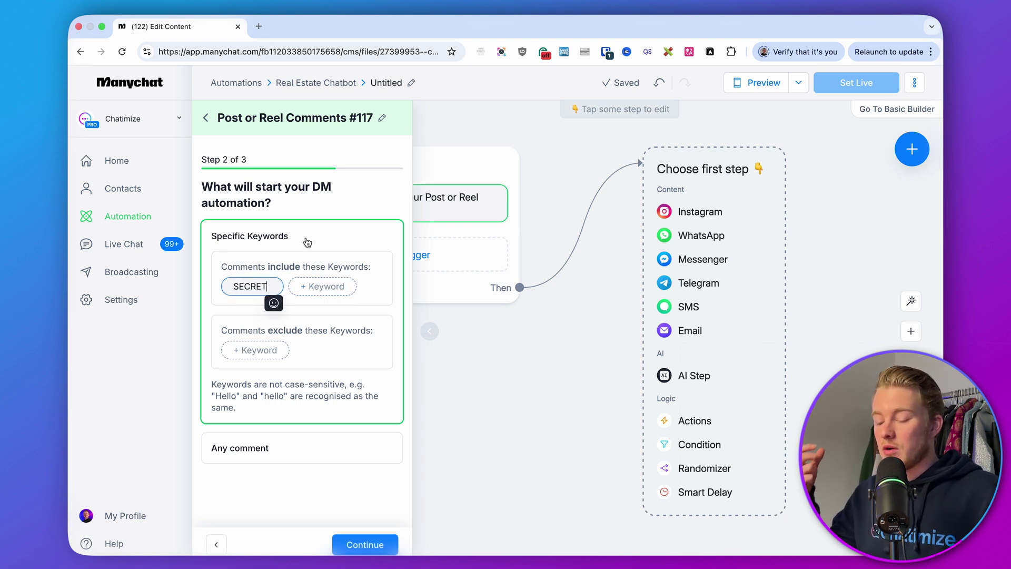
pyautogui.click(308, 291)
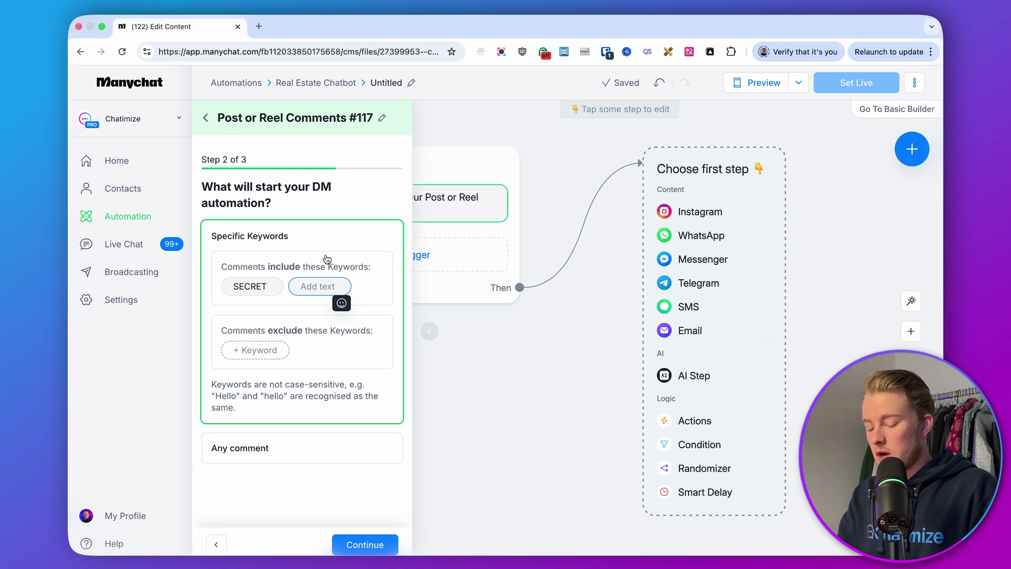
pyautogui.write('SECRE')
pyautogui.press('Return')
pyautogui.write('SECRT')
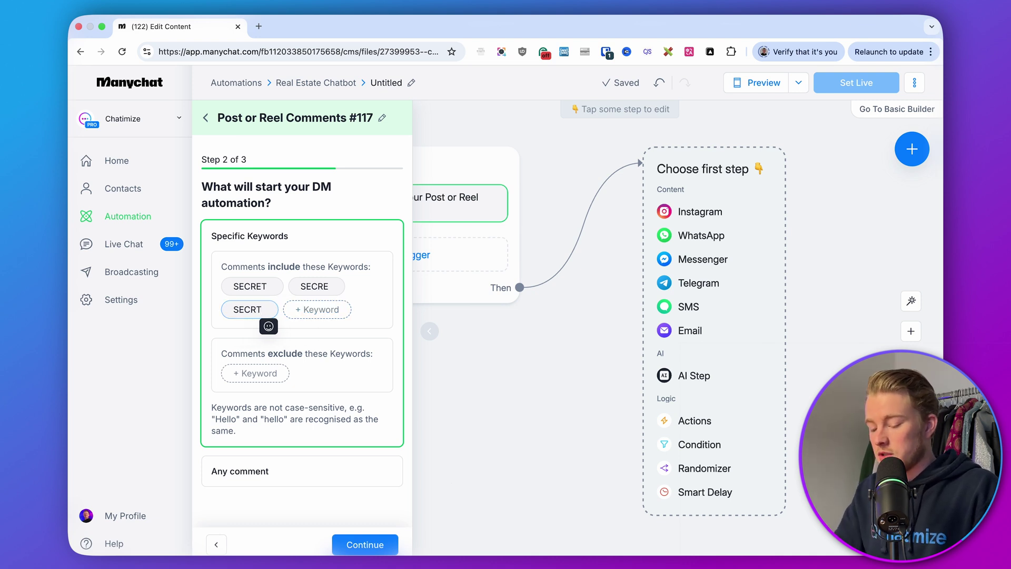
pyautogui.click(308, 499)
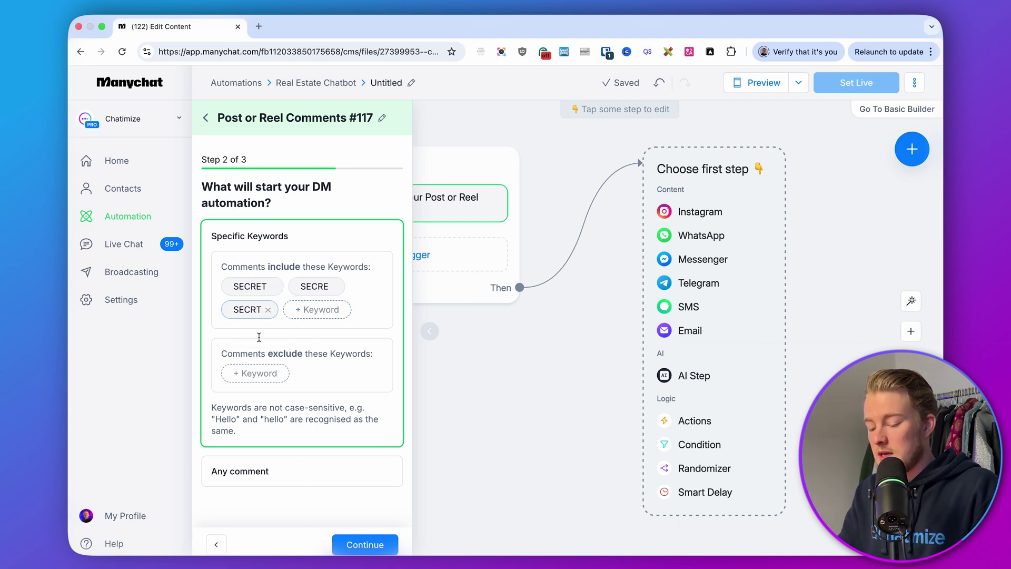
pyautogui.click(356, 545)
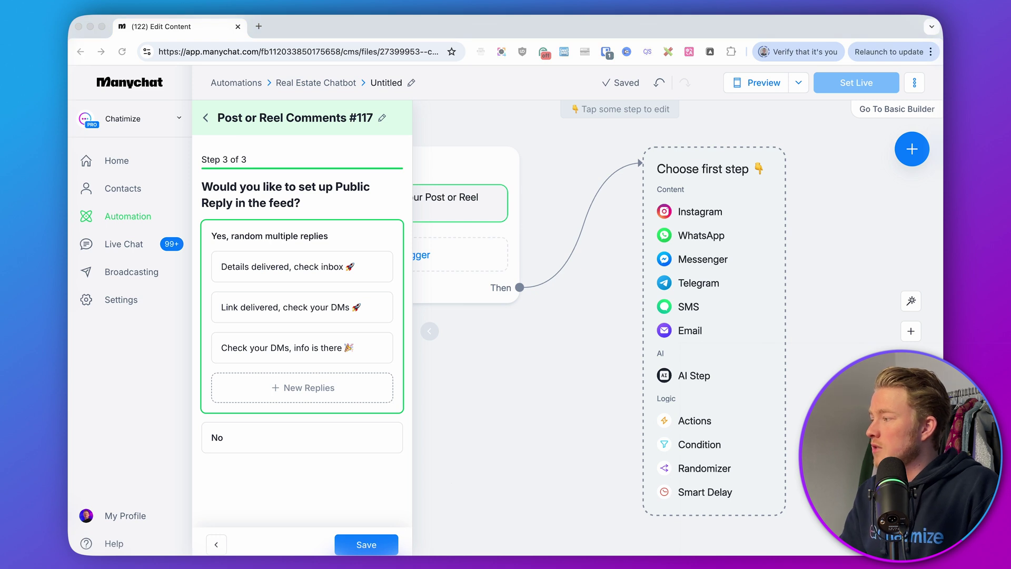
# Step: Replace all three random public replies with dream-home messages pointing people to DMs
pyautogui.click(312, 267)
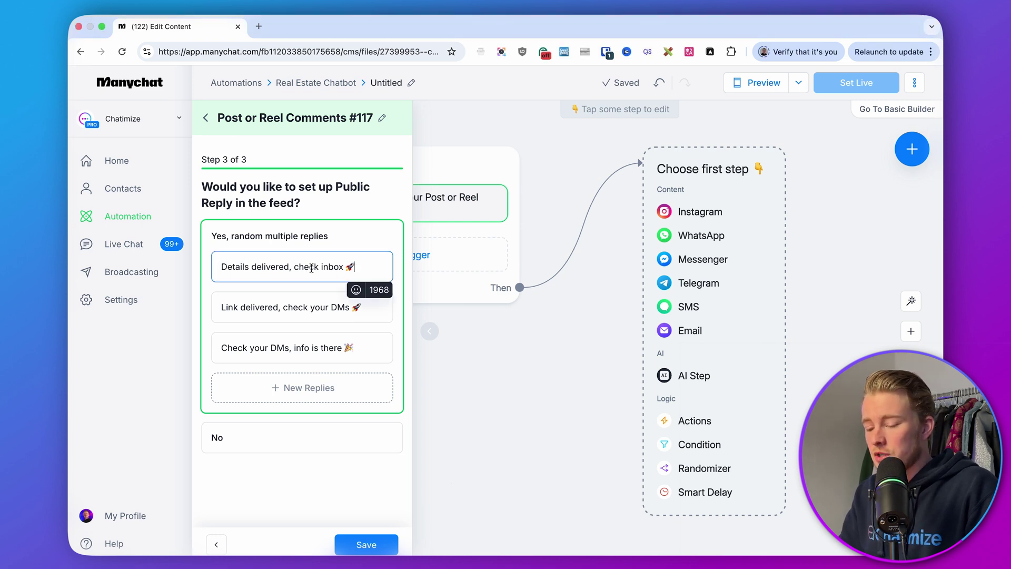
pyautogui.press('super+a')
pyautogui.write('Can’t wait for you to find your dream home, please check your DMs! (and message requests)')
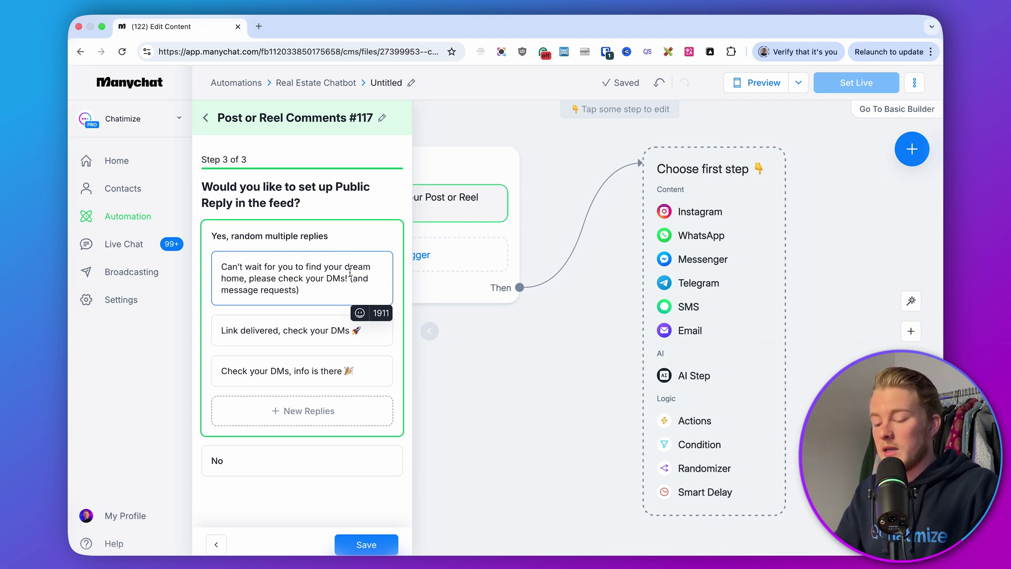
pyautogui.press('super+Tab')
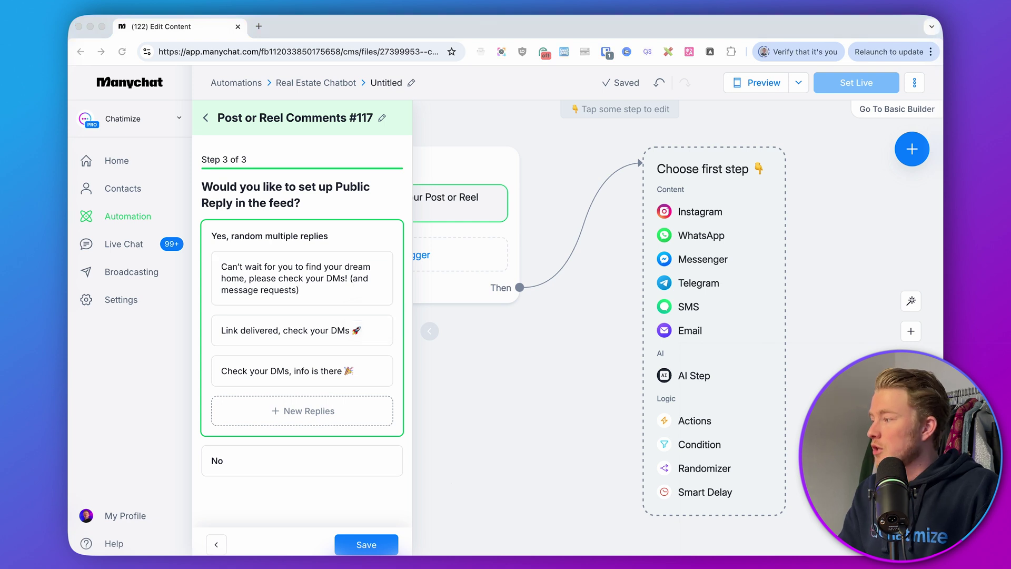
pyautogui.tripleClick(376, 332)
pyautogui.write('Let’s find your dream home! Just sent you a DM! (Can be in message requests)')
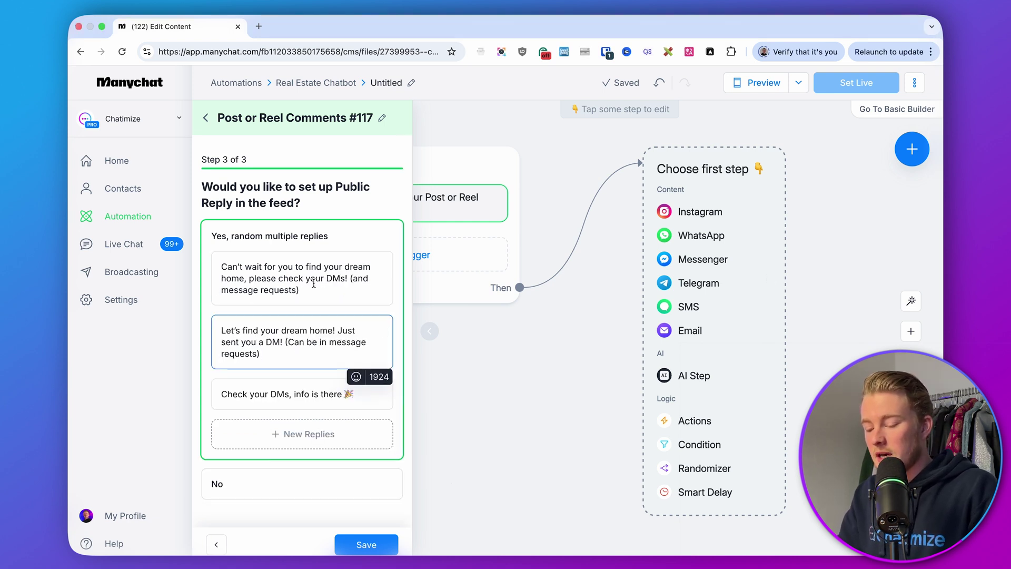
pyautogui.press('super+Tab')
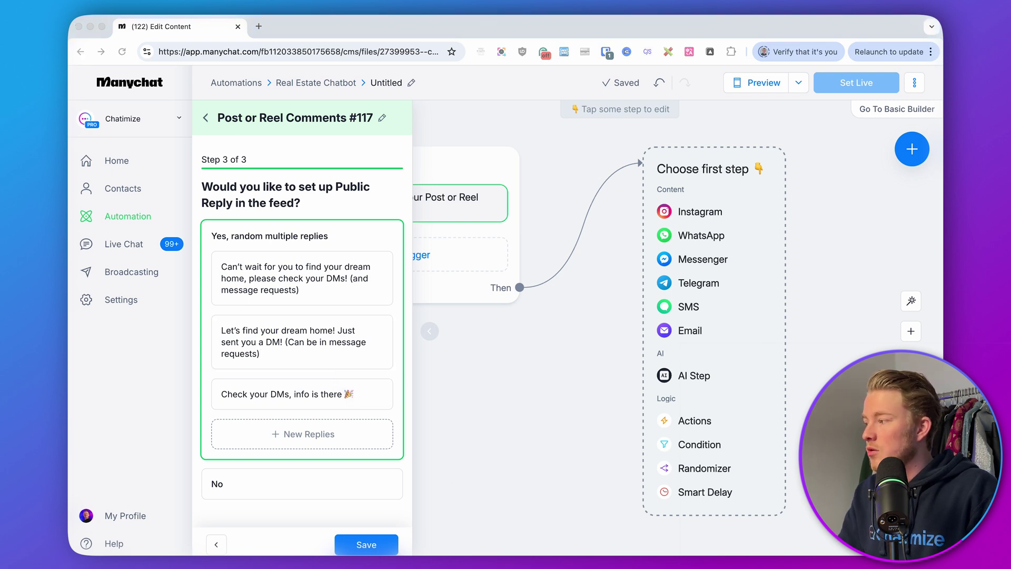
pyautogui.press('super+Tab')
pyautogui.tripleClick(288, 394)
pyautogui.write('That’s the first step to finding your dream home! Check your DMs! (and message requests)')
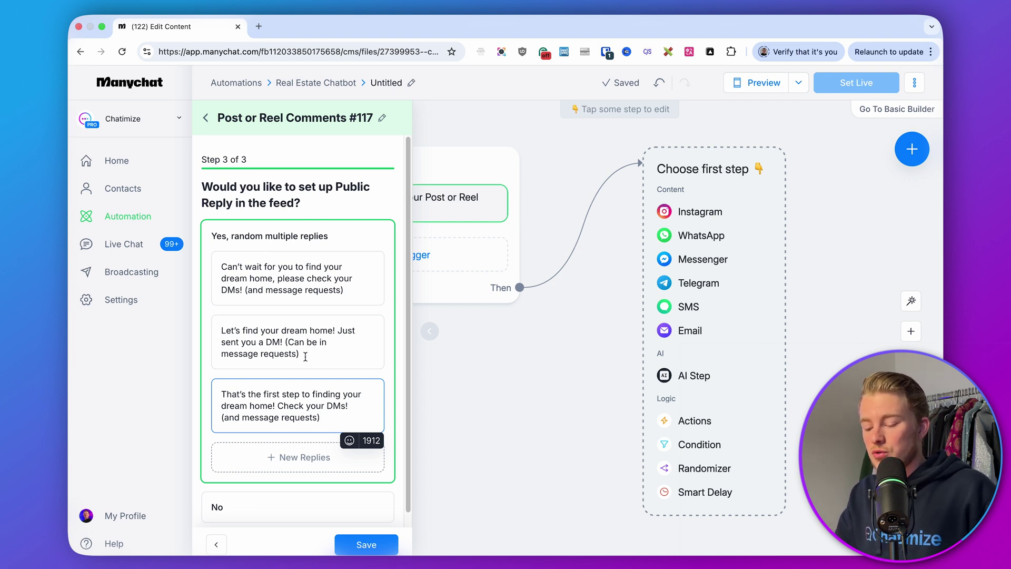
# Step: Save the comment trigger and close its panel
pyautogui.click(355, 545)
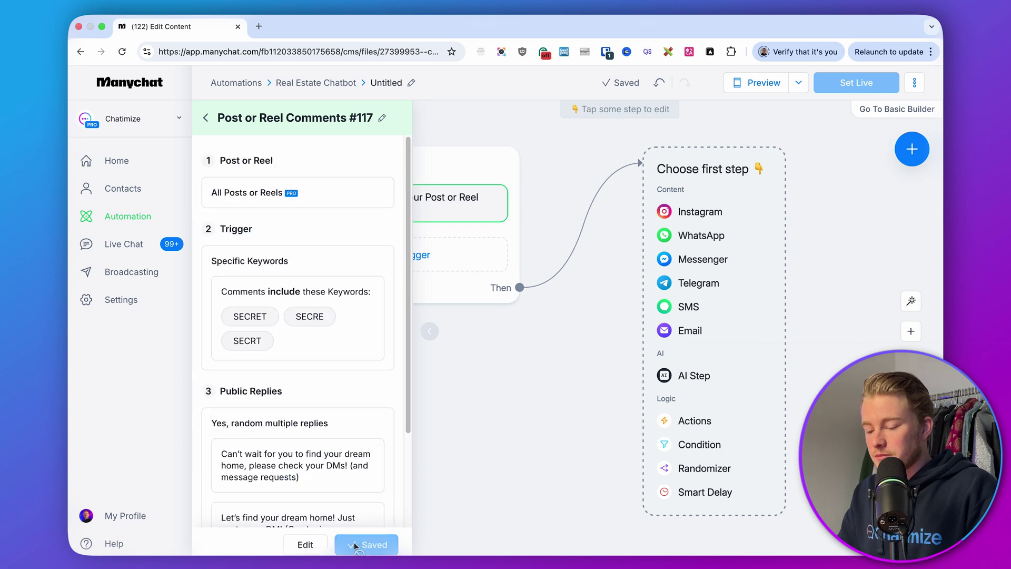
pyautogui.scroll(-3, 316, 447)
pyautogui.click(504, 381)
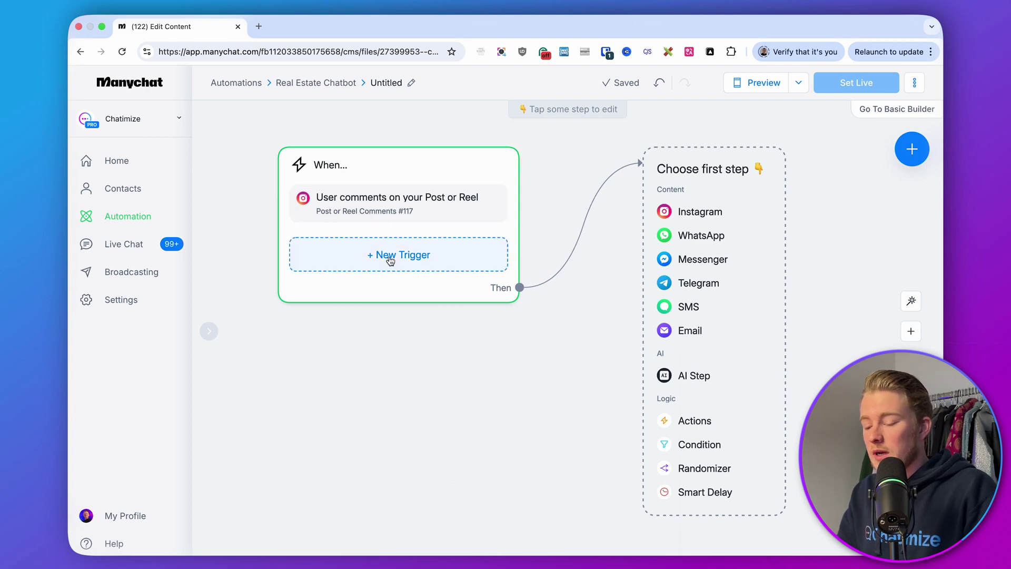
# Step: Add a 'User sends a message' trigger detecting messages that begin with specific words
pyautogui.click(388, 258)
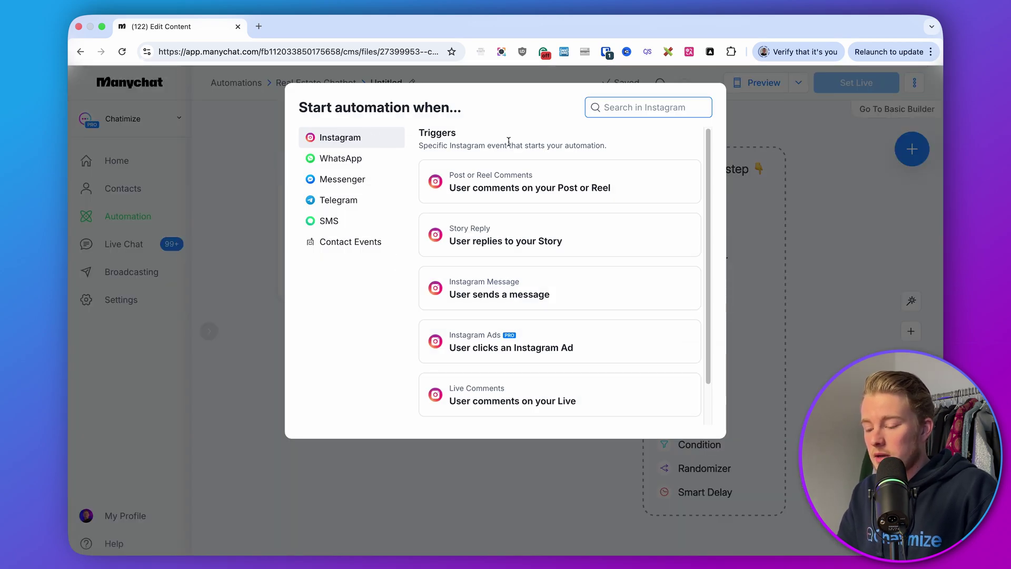
pyautogui.click(510, 296)
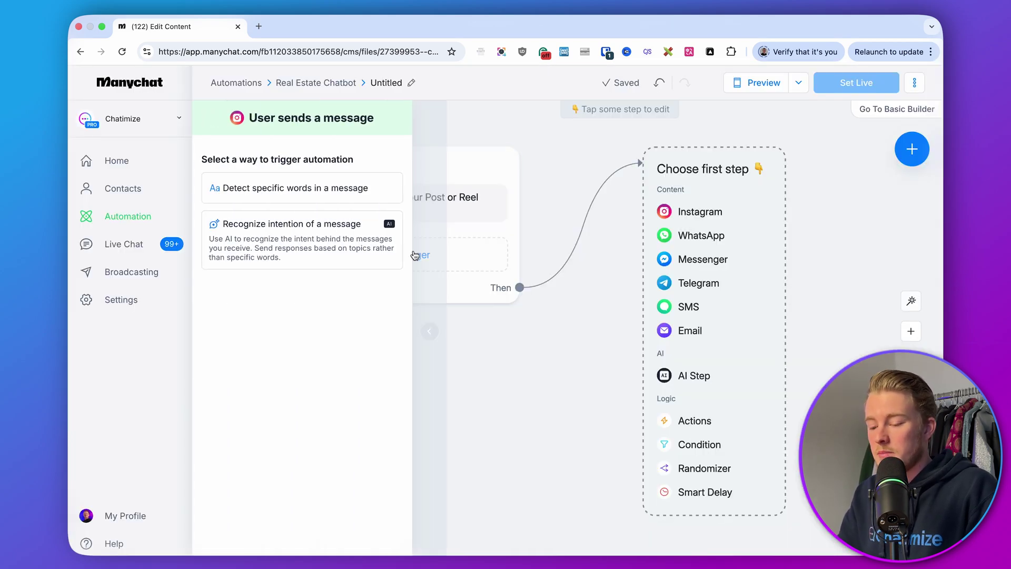
pyautogui.click(292, 195)
pyautogui.click(266, 165)
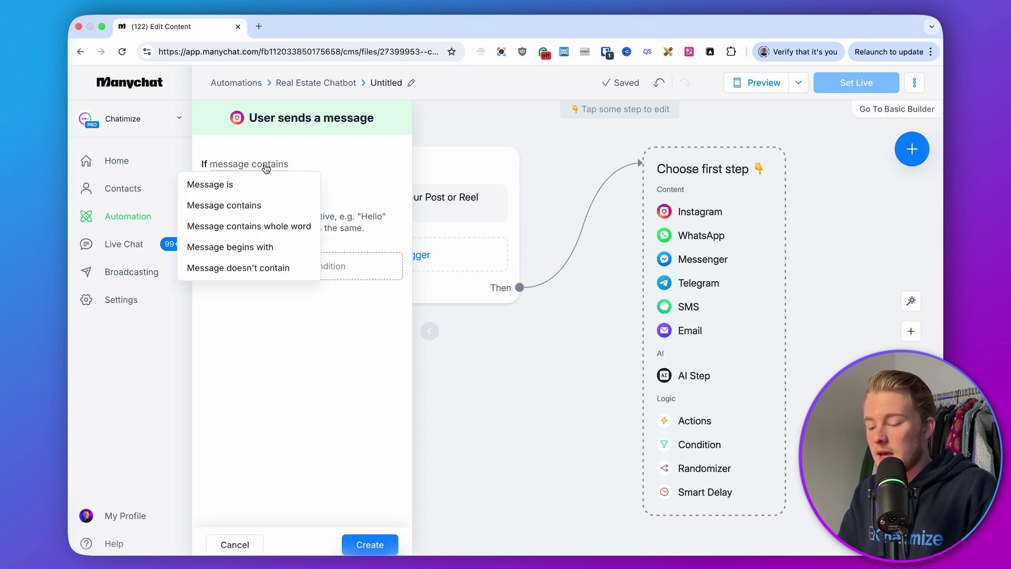
pyautogui.click(265, 246)
# Step: Enter the begins-with keywords SECRET, SECRE and SECRT
pyautogui.click(239, 191)
pyautogui.write('SECRET')
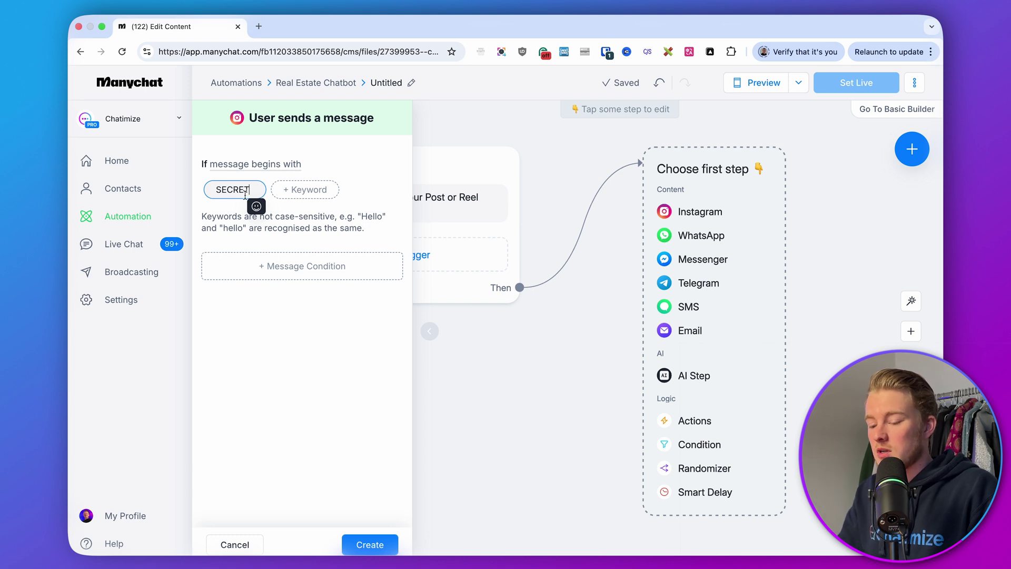
pyautogui.click(299, 218)
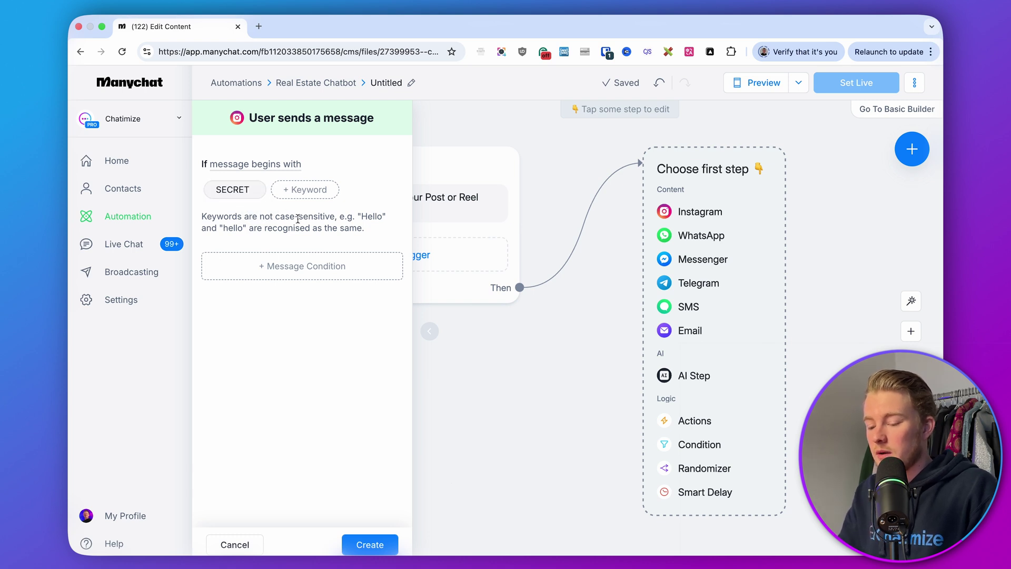
pyautogui.click(301, 189)
pyautogui.write('SECRE')
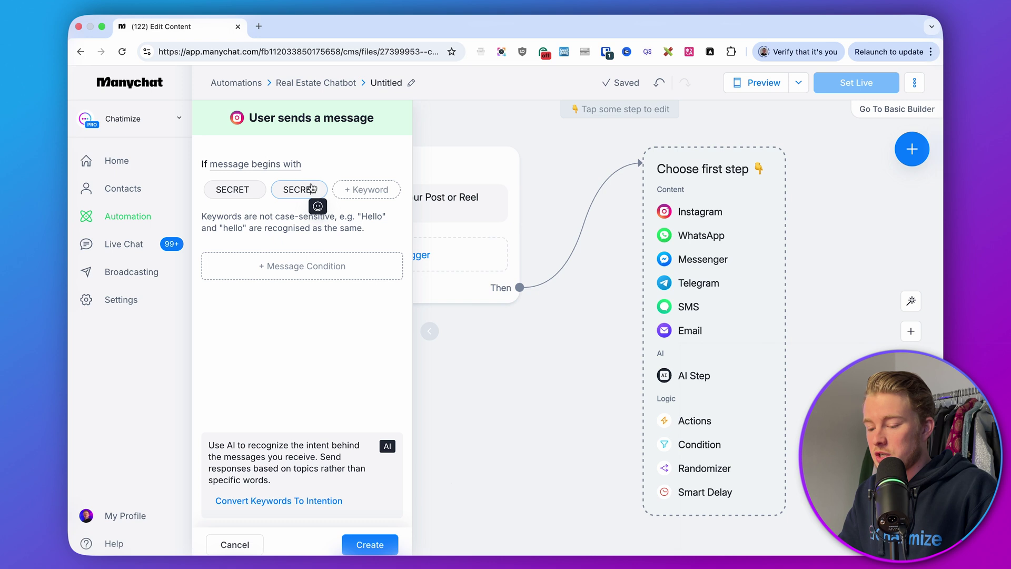
pyautogui.click(353, 189)
pyautogui.write('SECRT')
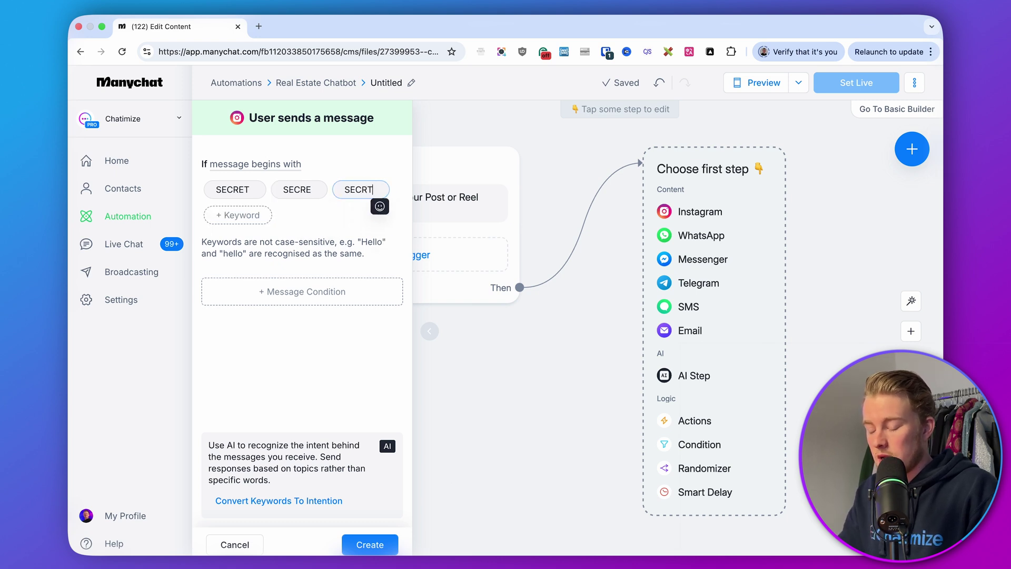
pyautogui.press('Return')
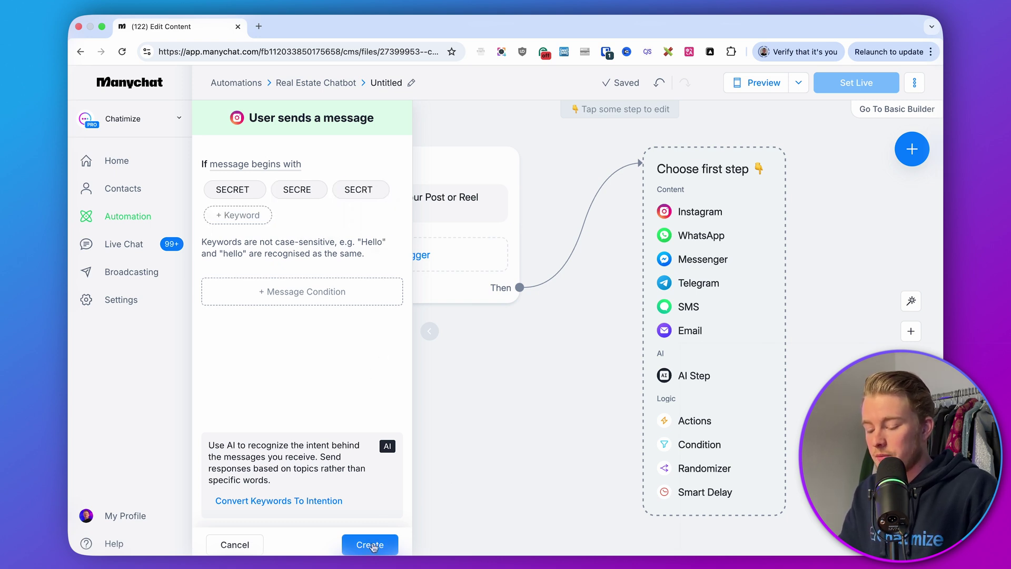
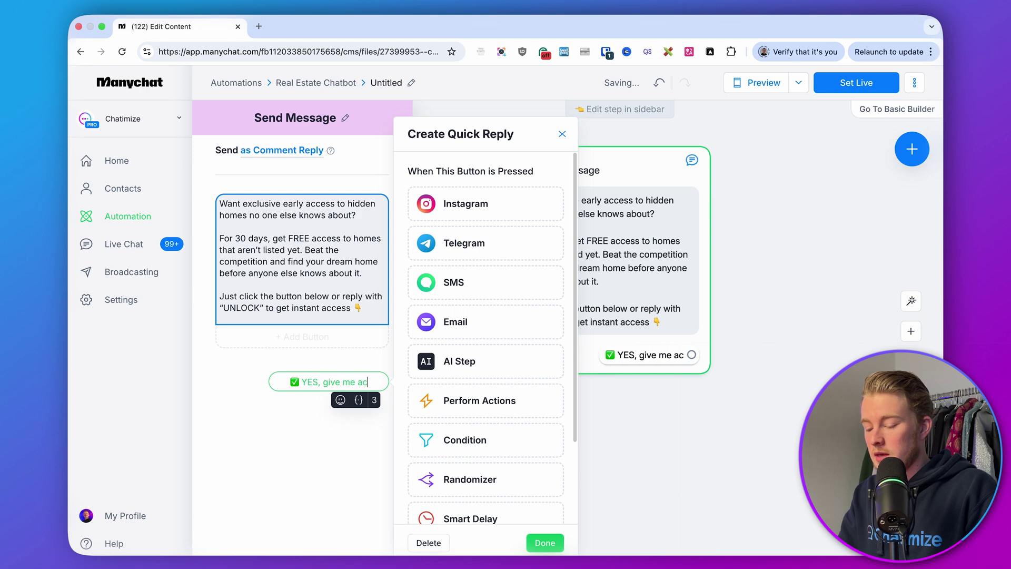
# Step: Change the quick reply text to '✅ YES, send it over!' and confirm it
pyautogui.press('BackSpace')
pyautogui.press('BackSpace')
pyautogui.press('BackSpace')
pyautogui.press('BackSpace')
pyautogui.press('BackSpace')
pyautogui.press('BackSpace')
pyautogui.press('BackSpace')
pyautogui.press('BackSpace')
pyautogui.press('BackSpace')
pyautogui.press('BackSpace')
pyautogui.press('BackSpace')
pyautogui.press('BackSpace')
pyautogui.press('BackSpace')
pyautogui.press('BackSpace')
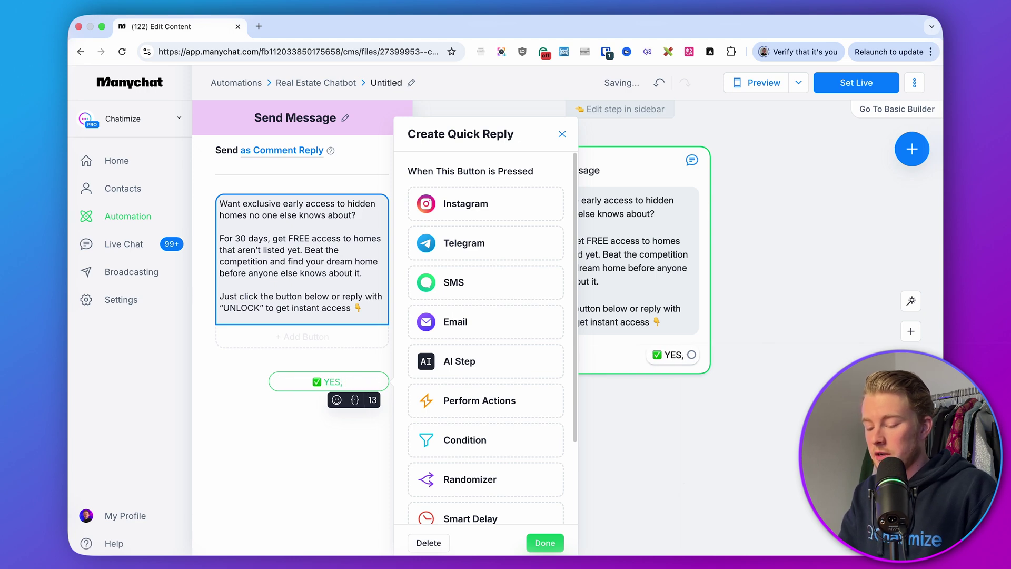
pyautogui.write('unlock ')
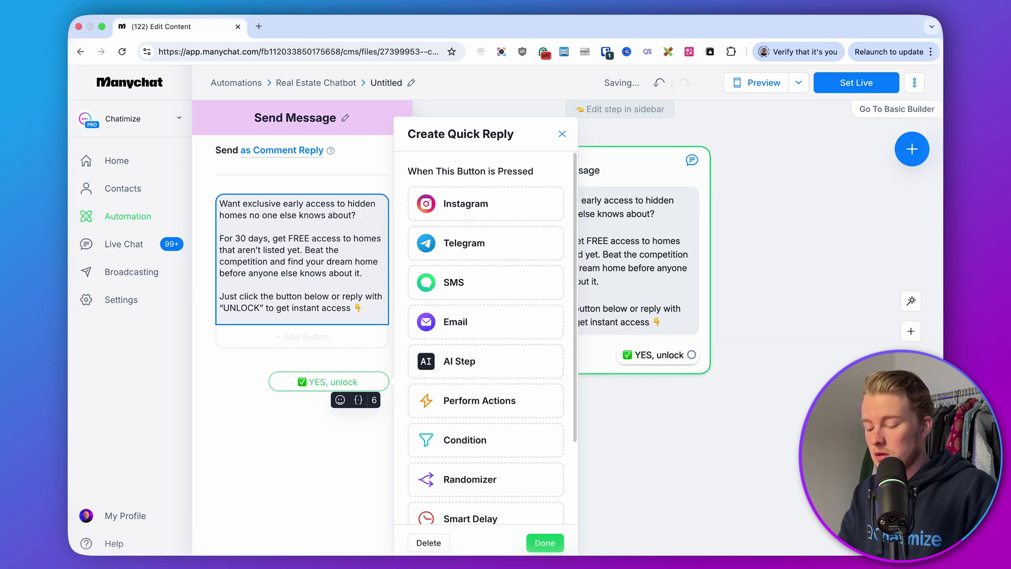
pyautogui.write('listing')
pyautogui.press('BackSpace')
pyautogui.press('BackSpace')
pyautogui.press('BackSpace')
pyautogui.press('BackSpace')
pyautogui.press('BackSpace')
pyautogui.press('BackSpace')
pyautogui.press('BackSpace')
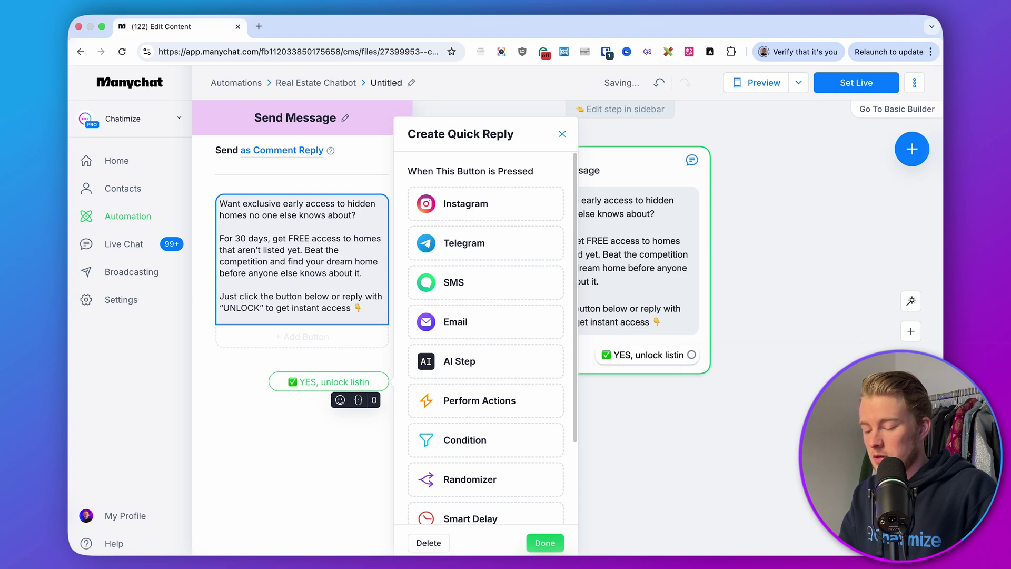
pyautogui.press('BackSpace')
pyautogui.press('BackSpace')
pyautogui.press('BackSpace')
pyautogui.press('BackSpace')
pyautogui.press('BackSpace')
pyautogui.press('BackSpace')
pyautogui.press('BackSpace')
pyautogui.write('send it over!')
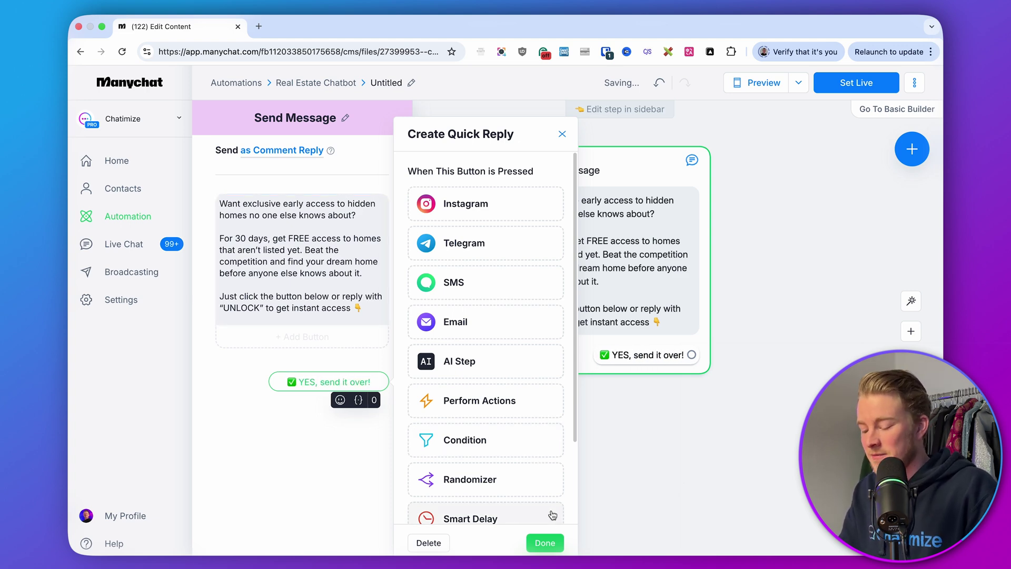
pyautogui.click(547, 541)
pyautogui.click(673, 378)
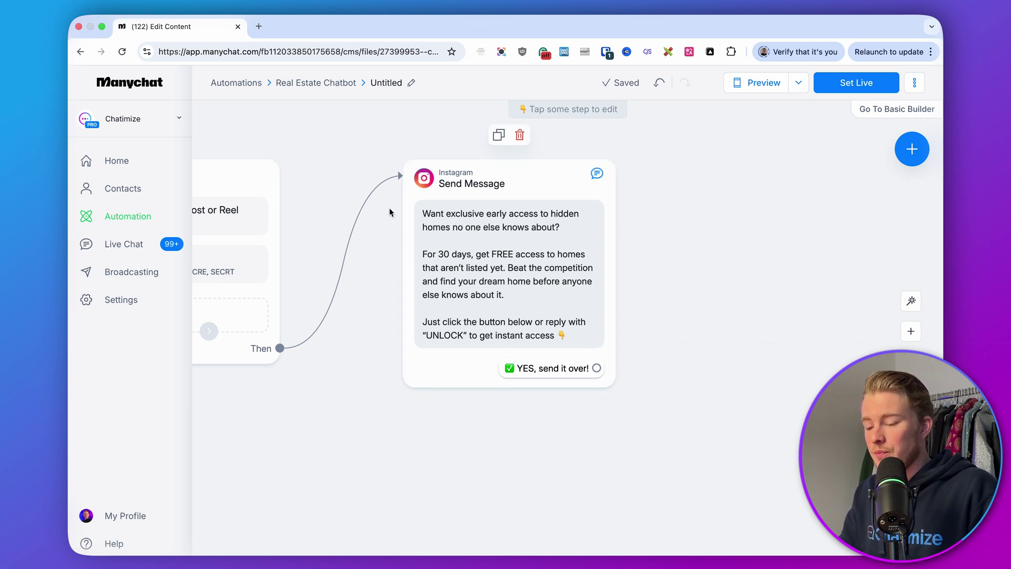
# Step: Open the Automation section in a second browser tab
pyautogui.doubleClick(319, 86)
pyautogui.rightClick(318, 88)
pyautogui.click(276, 126)
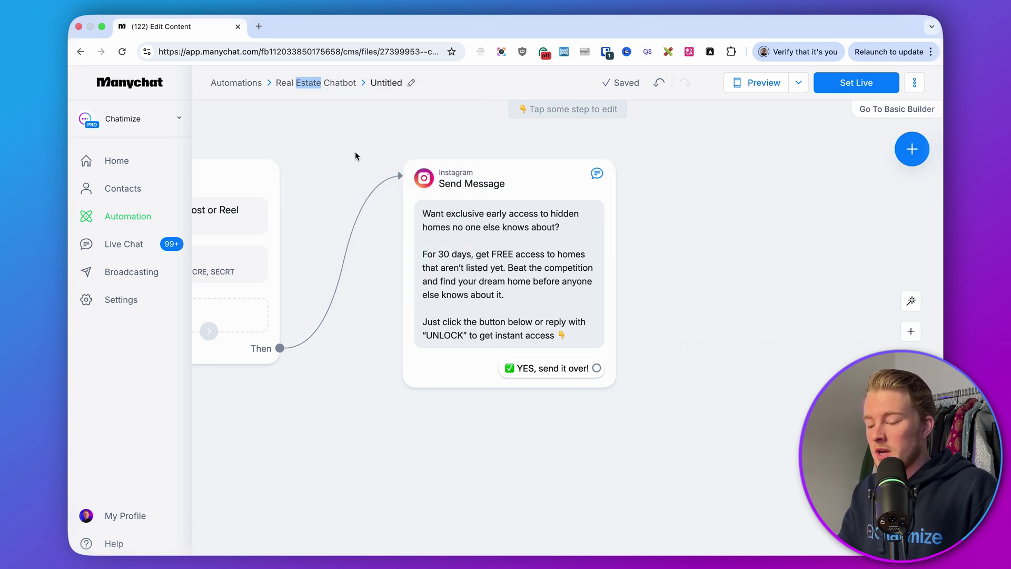
pyautogui.moveTo(355, 152); pyautogui.dragTo(544, 154)
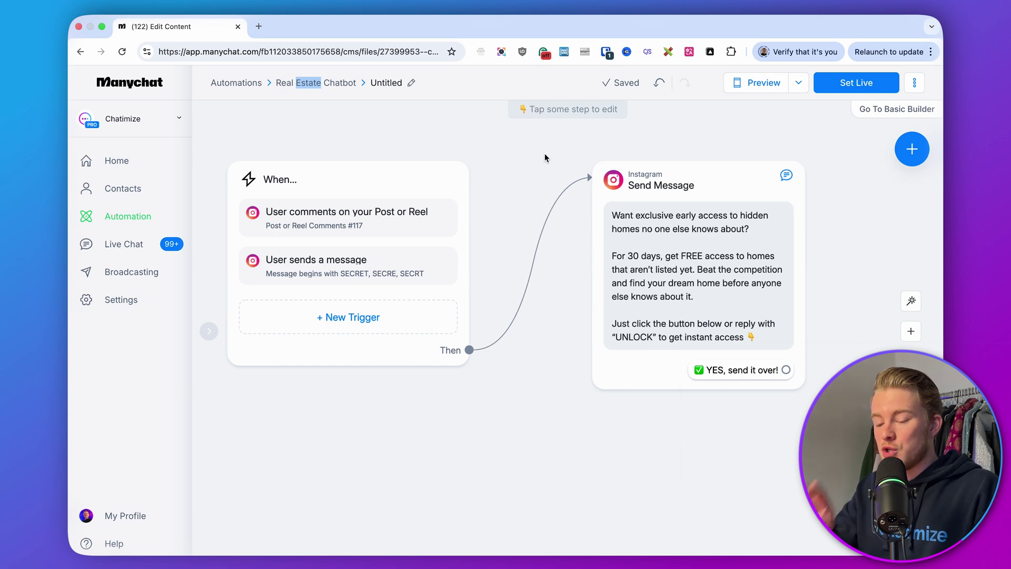
pyautogui.doubleClick(140, 216)
pyautogui.rightClick(144, 211)
pyautogui.press('Escape')
# Step: Create a new automation named 'Real Estate Chatbot > Second Part' in the Real Estate Chatbot folder
pyautogui.click(313, 27)
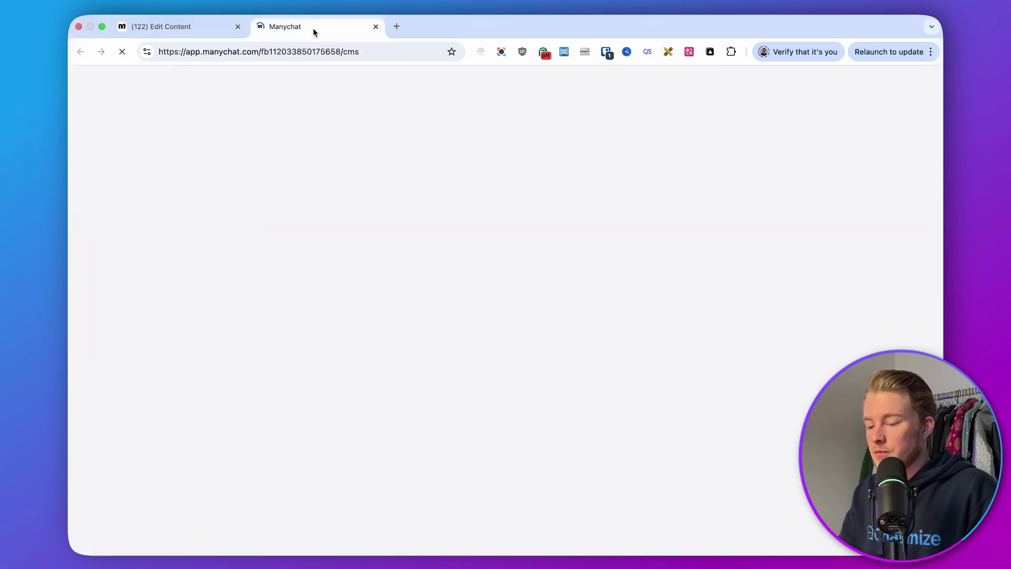
pyautogui.click(526, 295)
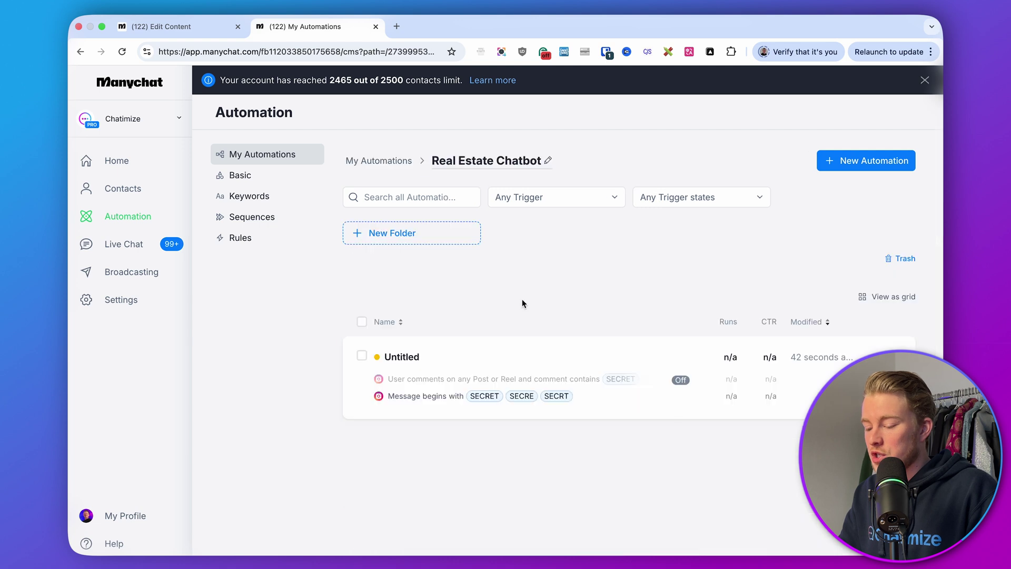
pyautogui.click(840, 159)
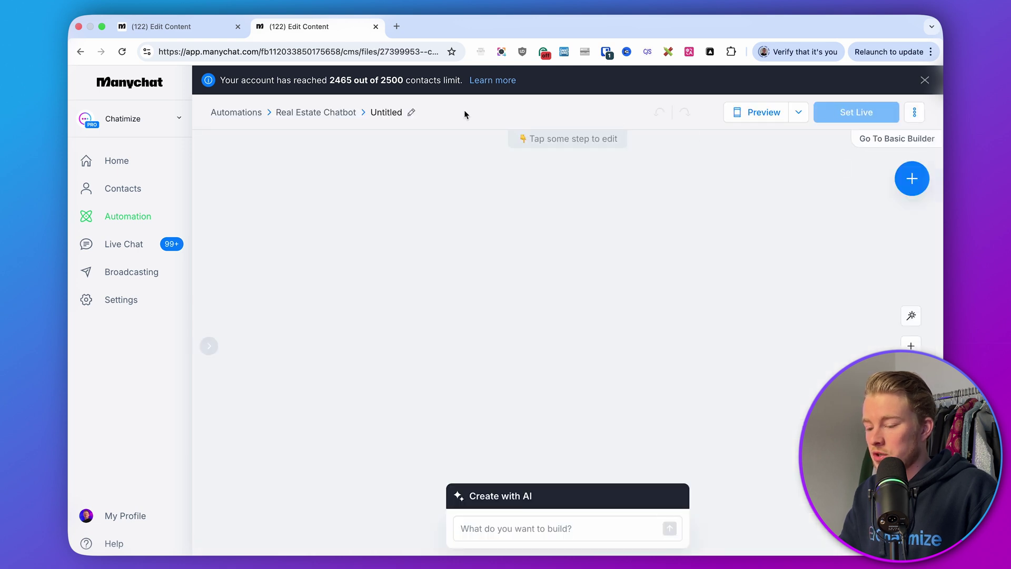
pyautogui.write('Real Esta')
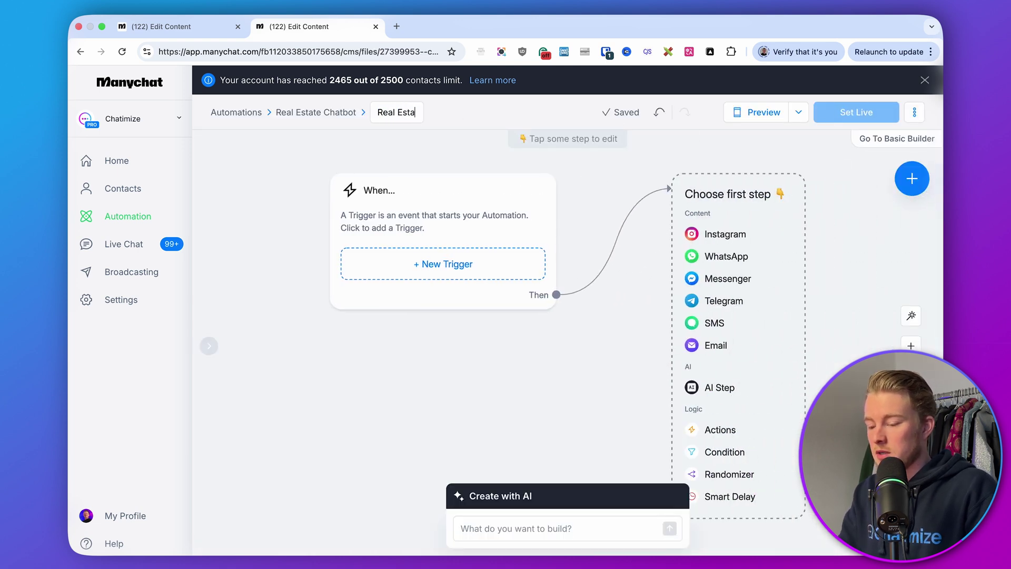
pyautogui.write('te Chatbot > S')
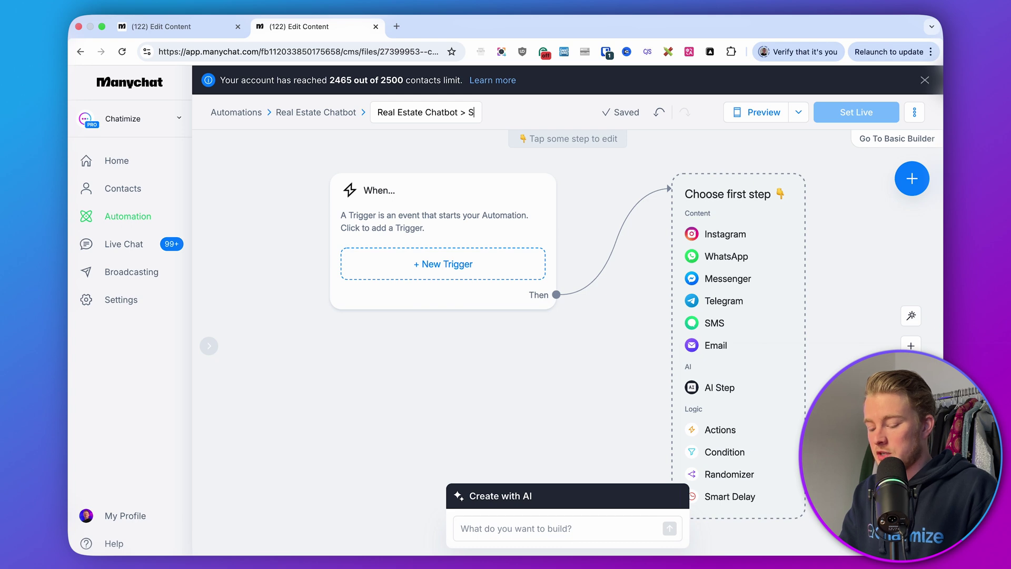
pyautogui.write('eoond Part')
pyautogui.press('Return')
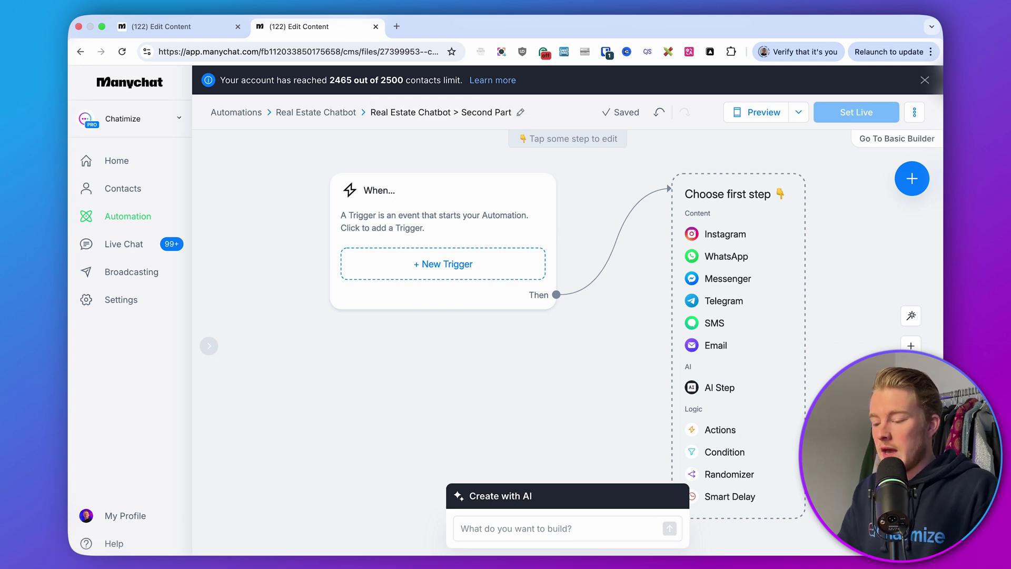
# Step: Rename the original automation to 'Real Estate Chatbot > 1. Confirm Interest'
pyautogui.click(183, 24)
pyautogui.click(392, 82)
pyautogui.write('Re')
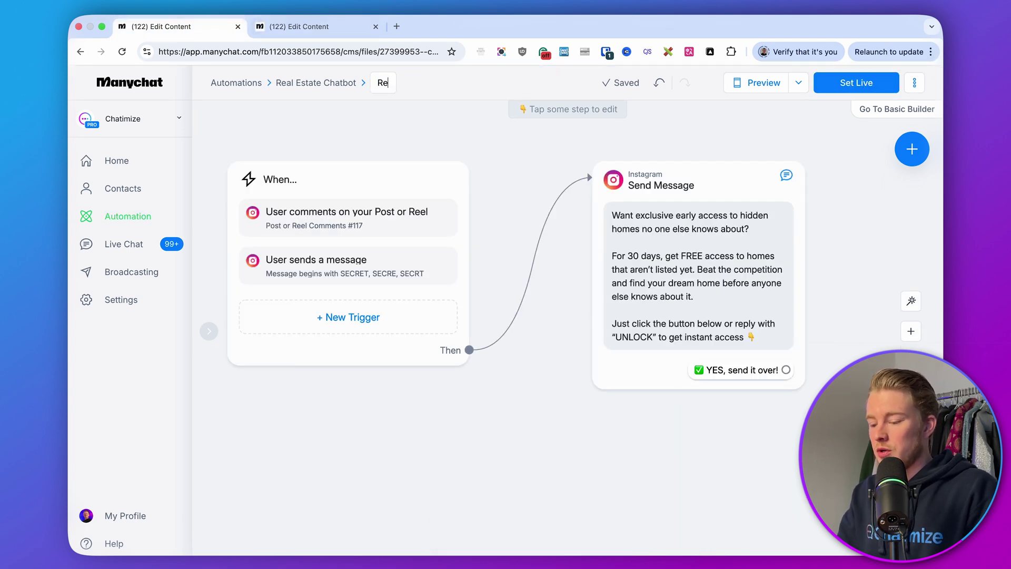
pyautogui.write('al Estate Chatbot ')
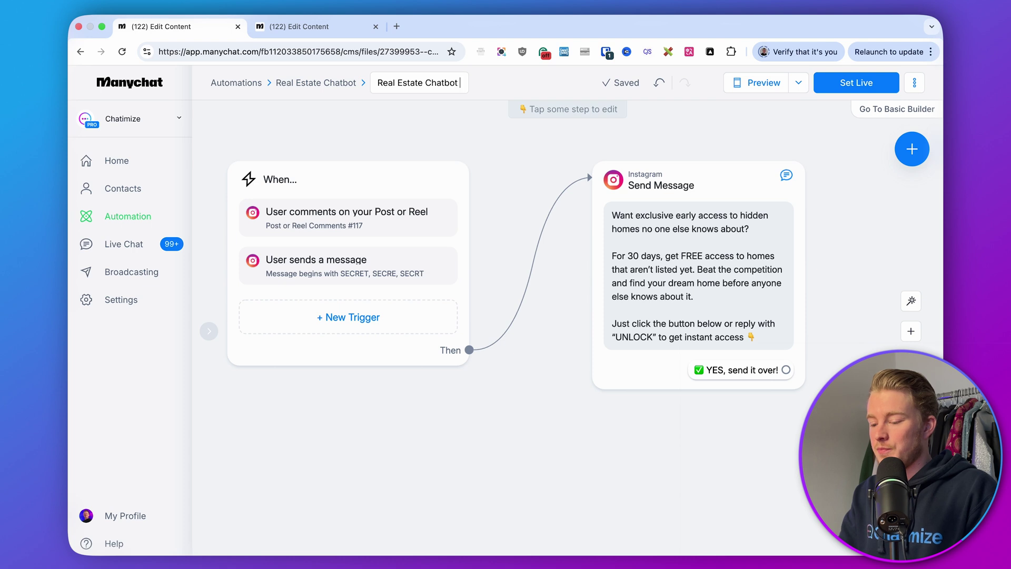
pyautogui.write('> 1. Conf')
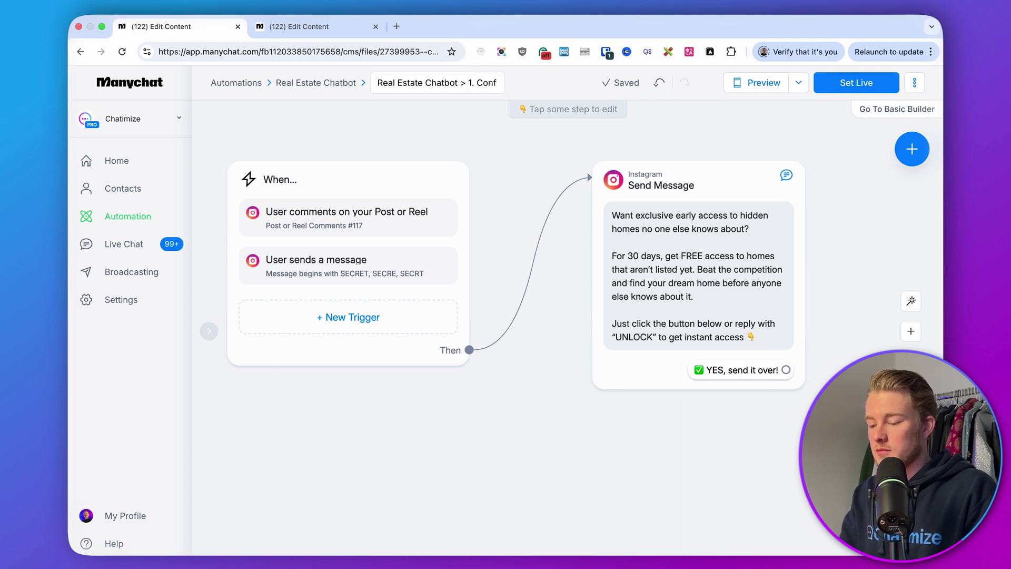
pyautogui.write('irm Interest')
pyautogui.press('Return')
pyautogui.hscroll(5, 585, 456)
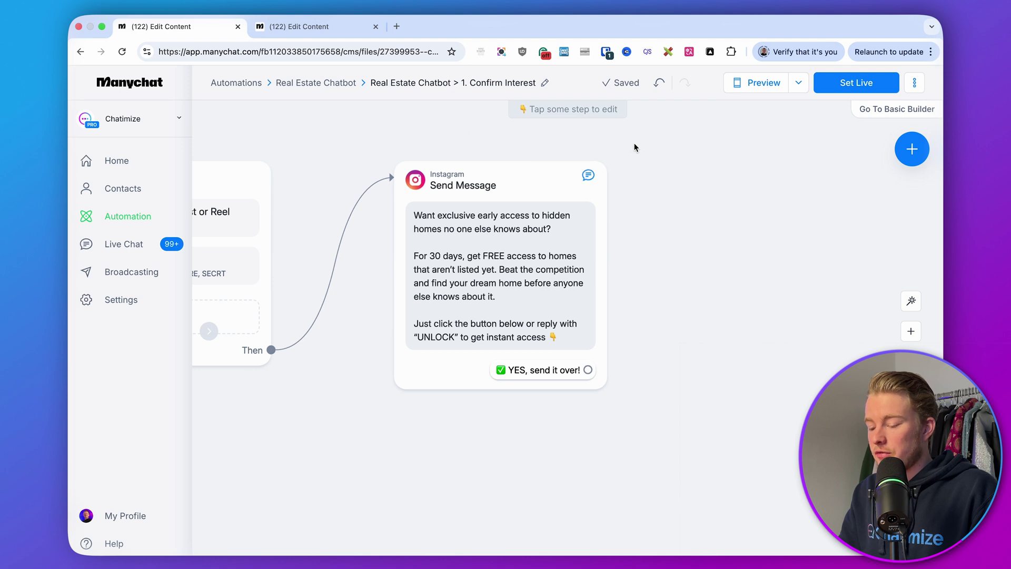
pyautogui.click(317, 29)
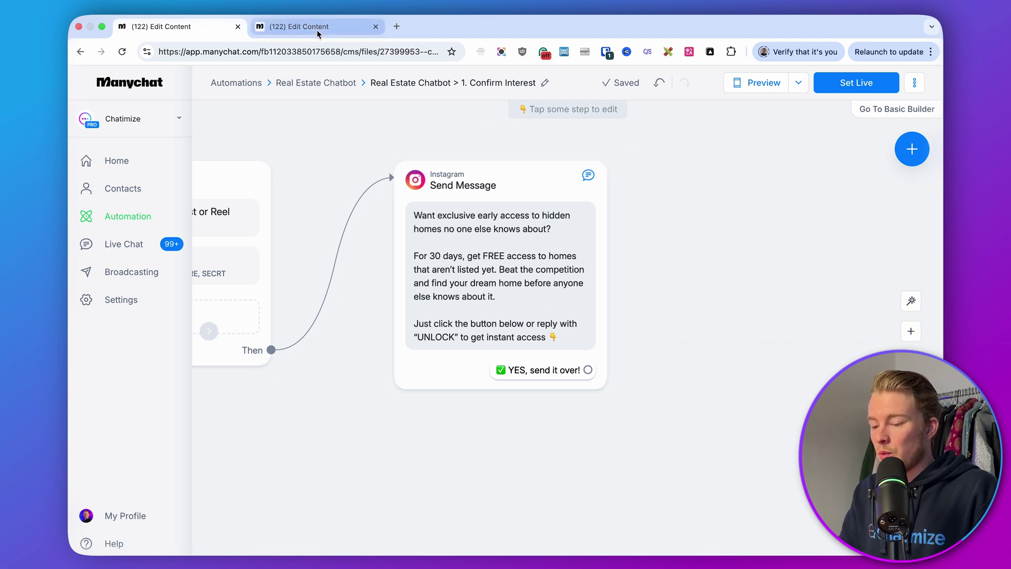
# Step: Add a user-message keyword trigger that matches messages beginning with the keyword
pyautogui.click(925, 79)
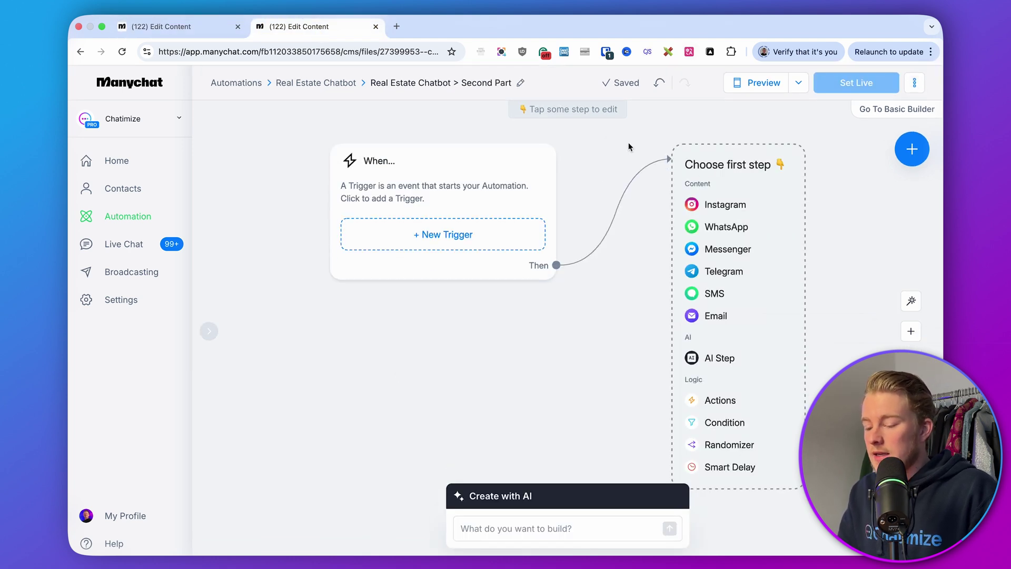
pyautogui.moveTo(628, 142); pyautogui.dragTo(580, 144)
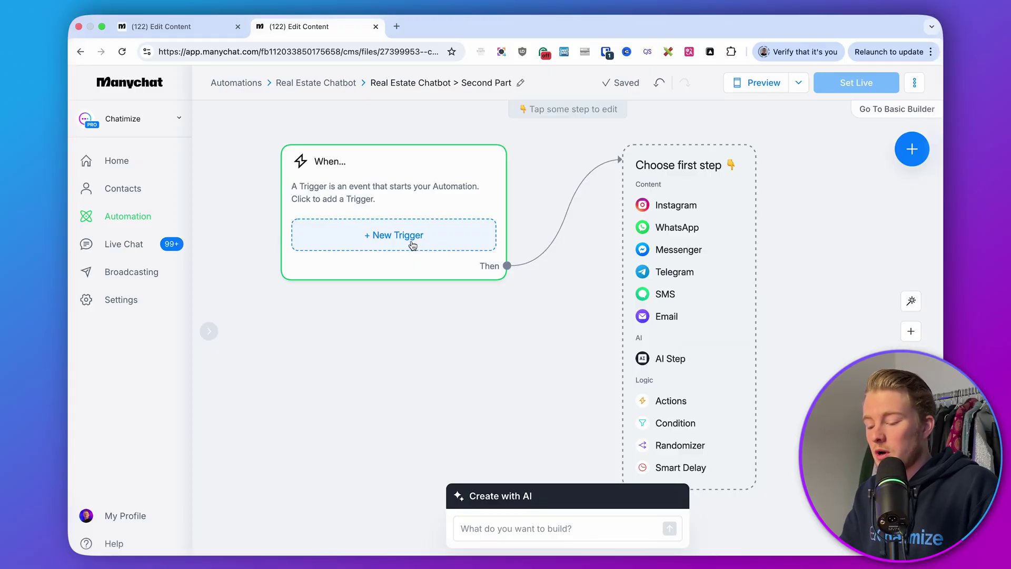
pyautogui.click(413, 246)
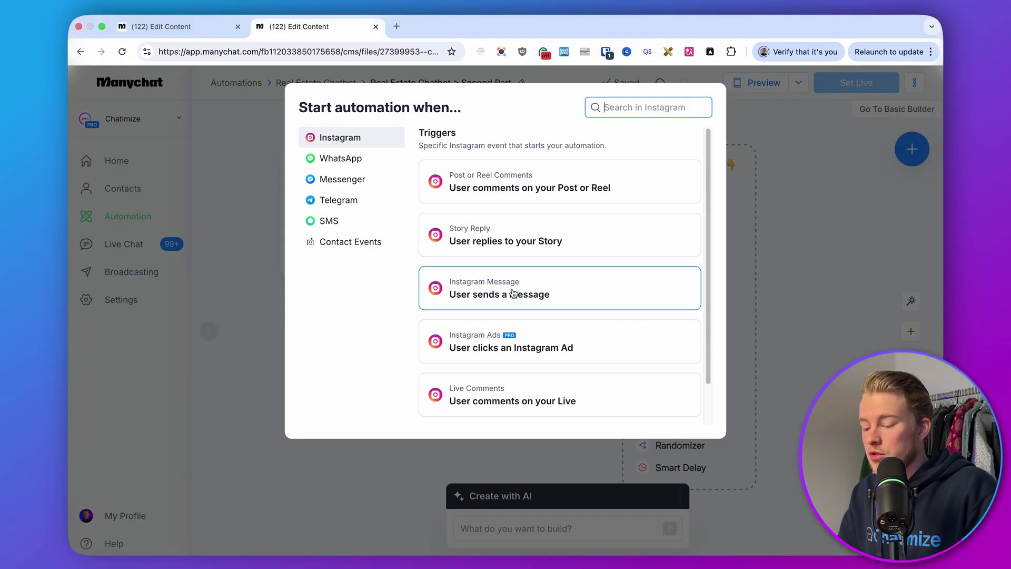
pyautogui.click(513, 291)
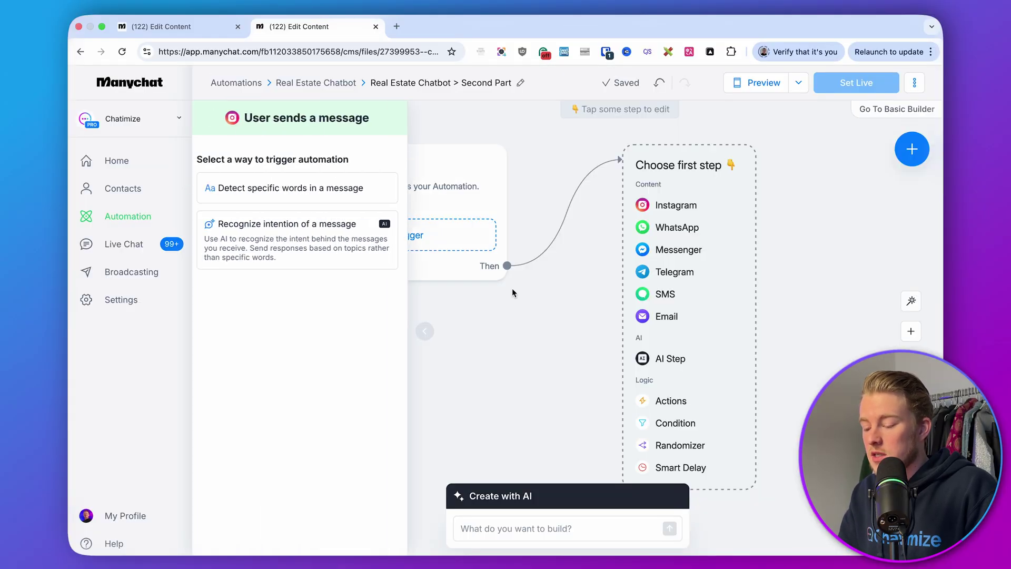
pyautogui.click(315, 188)
pyautogui.click(278, 174)
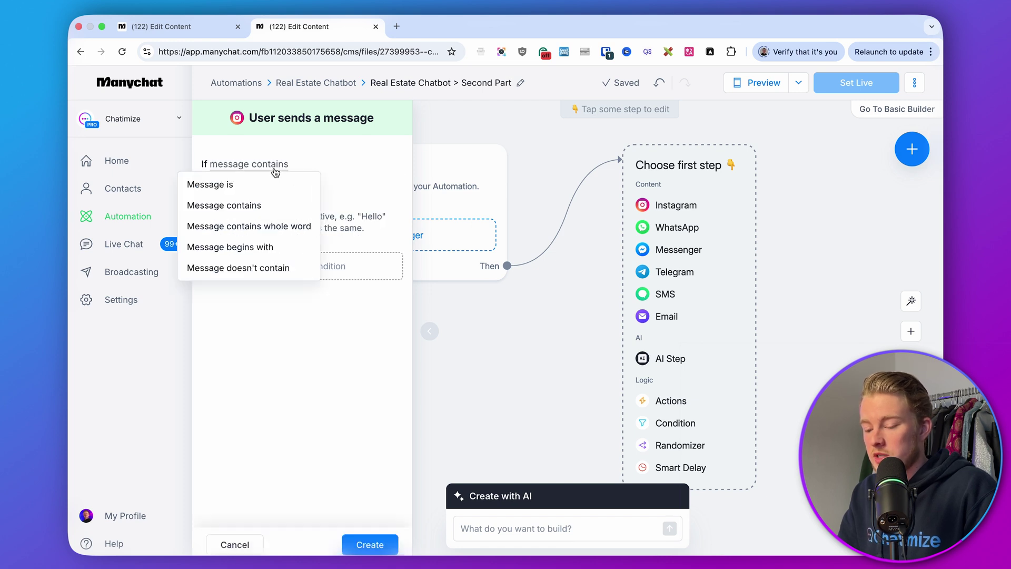
pyautogui.click(269, 248)
# Step: Enter the keywords UNLOCK, "UNLOCK, 'UNLOCK and UNLCK, then save the trigger
pyautogui.click(236, 189)
pyautogui.write('UNLOCK')
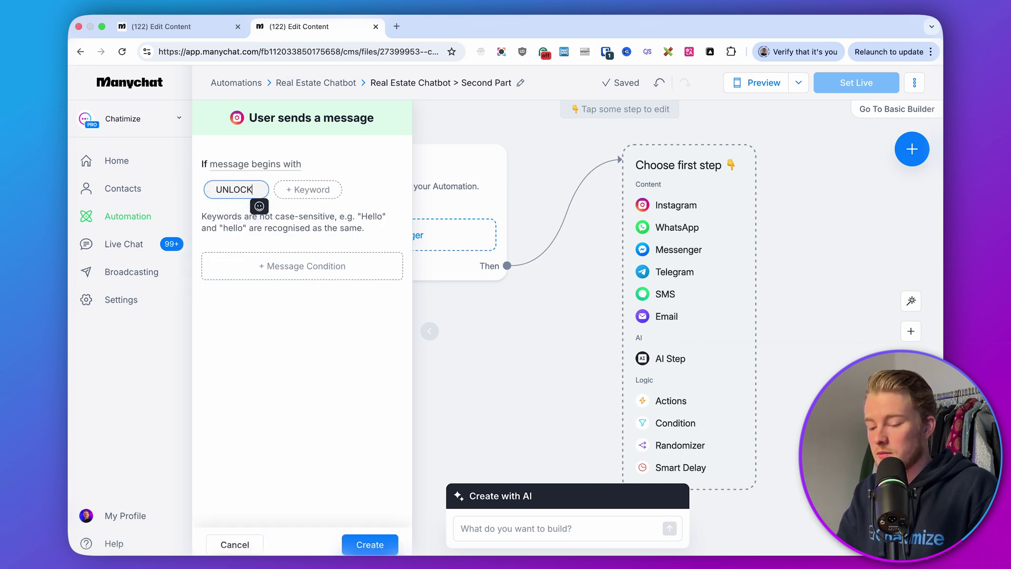
pyautogui.click(298, 190)
pyautogui.write('"UNLOCK')
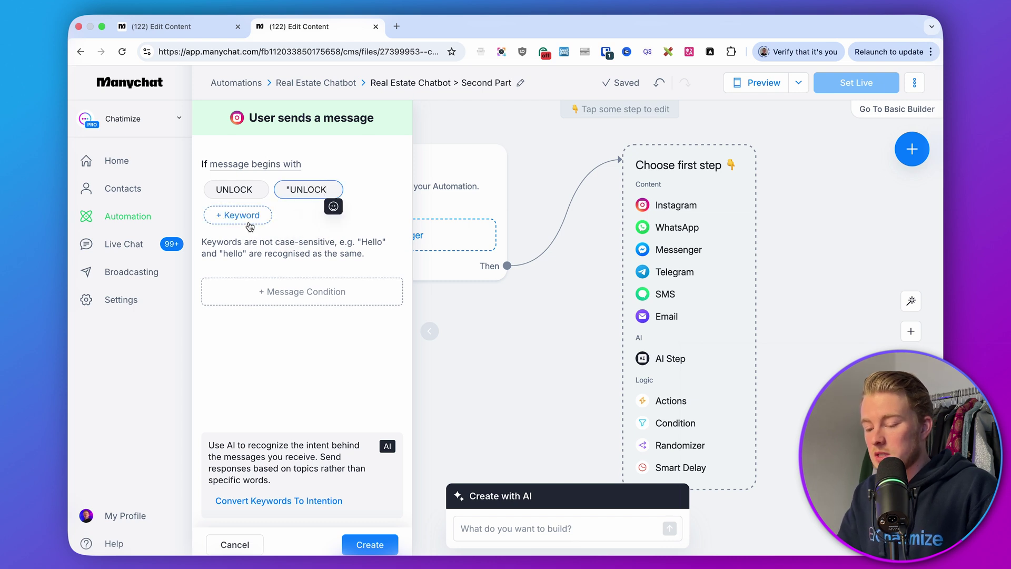
pyautogui.click(238, 214)
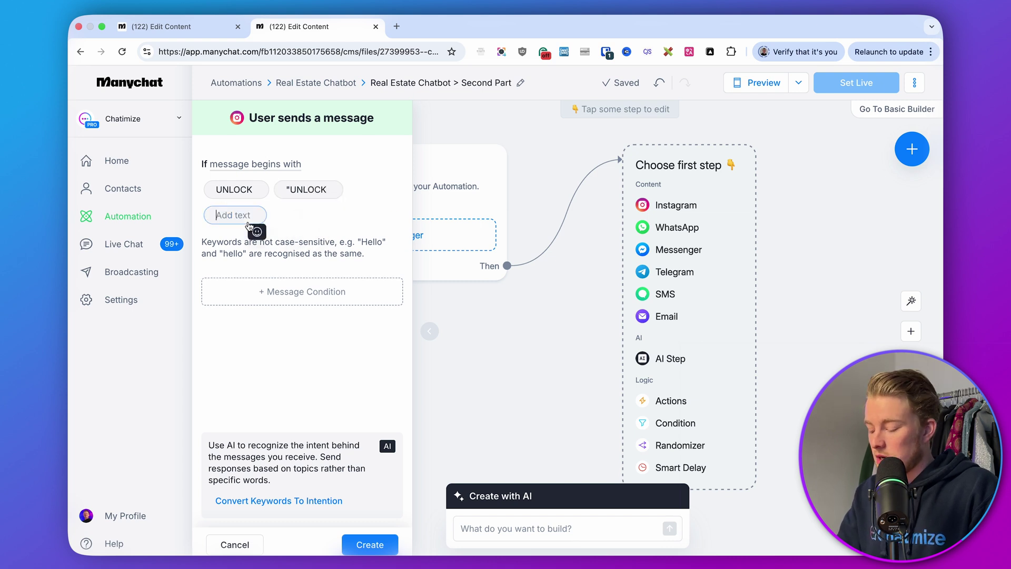
pyautogui.write("'UNLOCK")
pyautogui.press('Return')
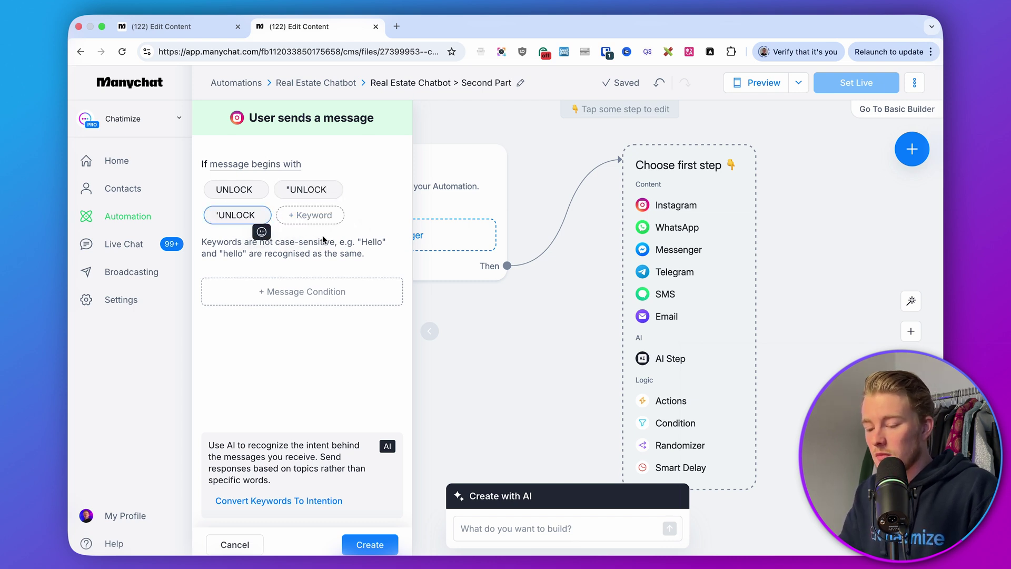
pyautogui.click(309, 214)
pyautogui.write('UNLCK')
pyautogui.press('Return')
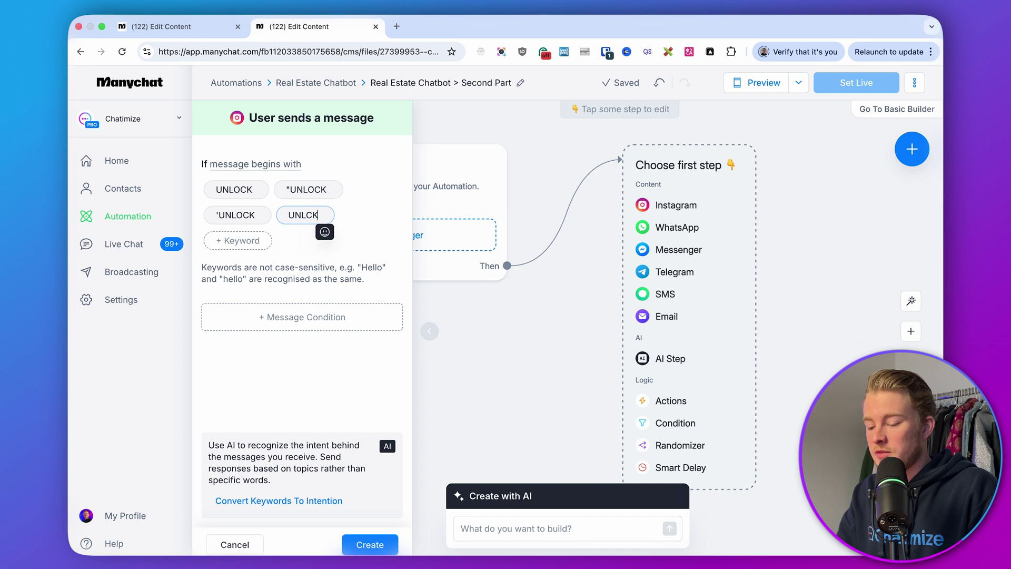
pyautogui.click(360, 532)
pyautogui.click(184, 26)
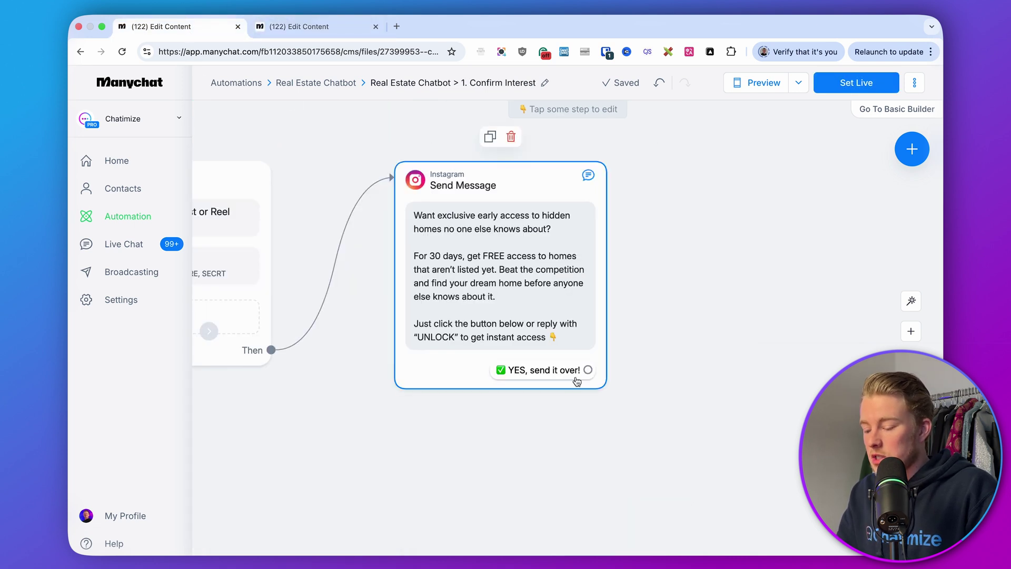
pyautogui.click(311, 27)
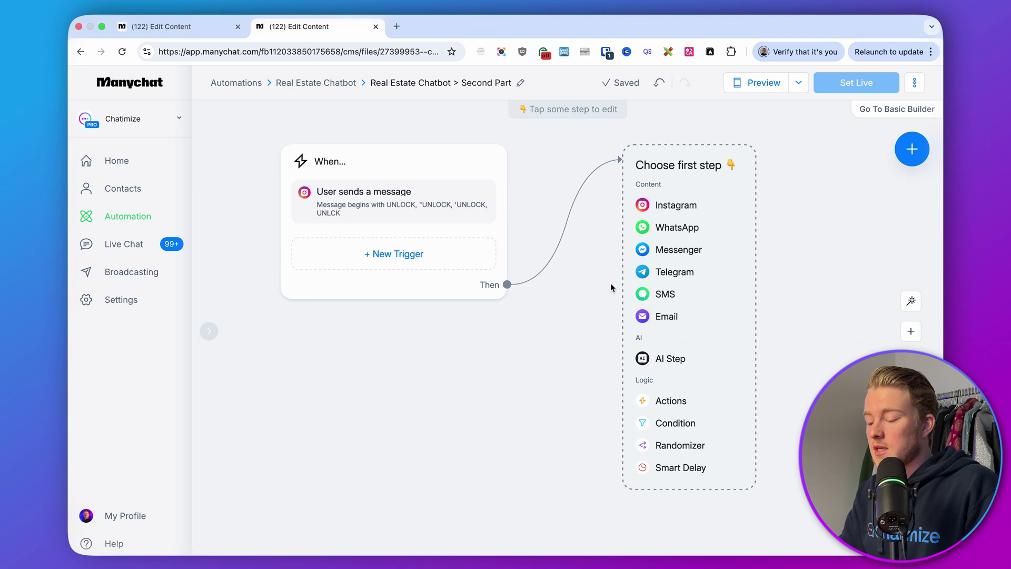
# Step: Start with an Instagram message containing the pasted welcome text, followed by a 3-second delay
pyautogui.moveTo(609, 287); pyautogui.dragTo(510, 295)
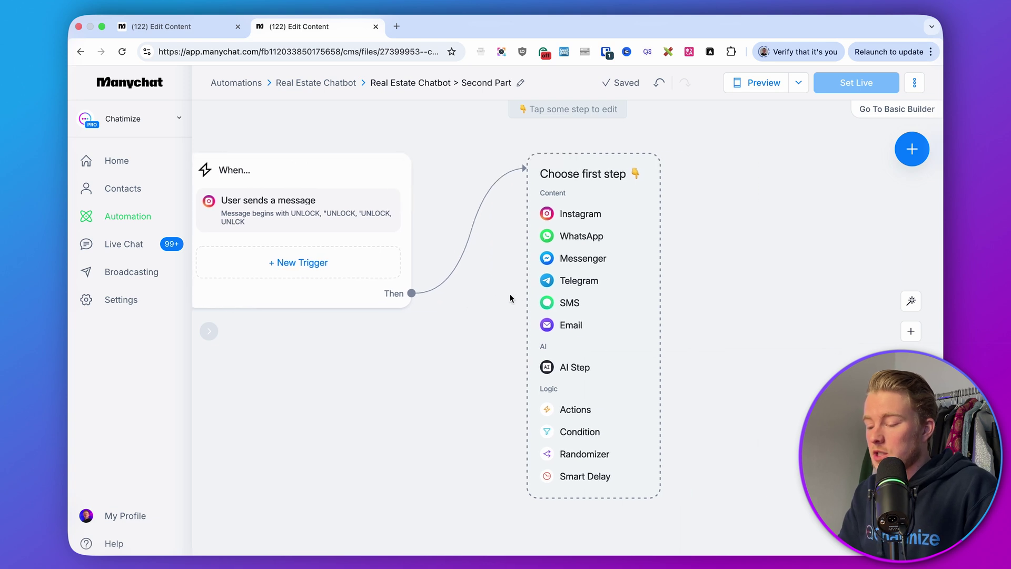
pyautogui.click(574, 213)
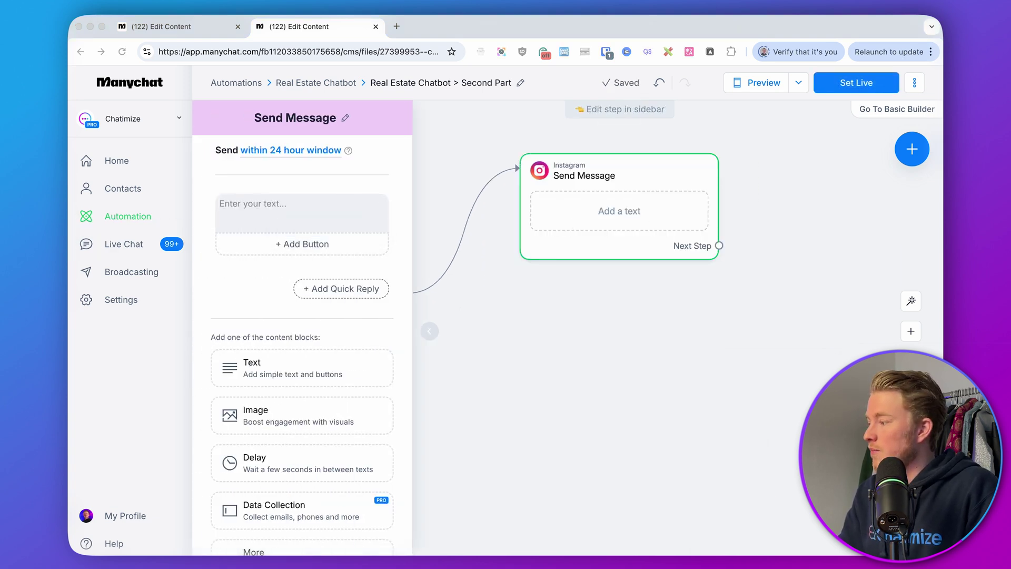
pyautogui.click(258, 210)
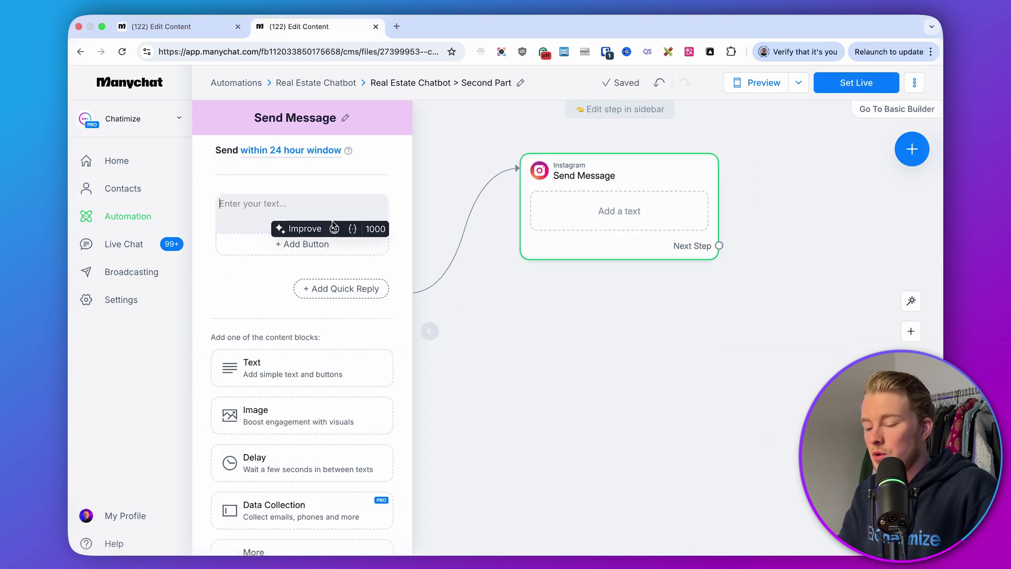
pyautogui.write('Awesome, just a few quick steps to get you access!')
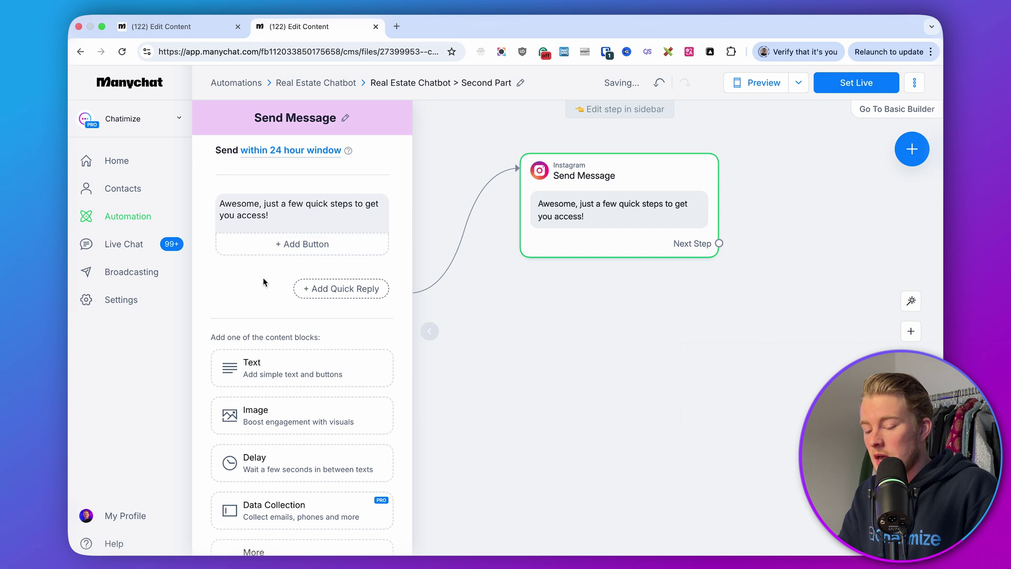
pyautogui.scroll(-2, 263, 274)
pyautogui.click(255, 409)
pyautogui.scroll(2, 287, 295)
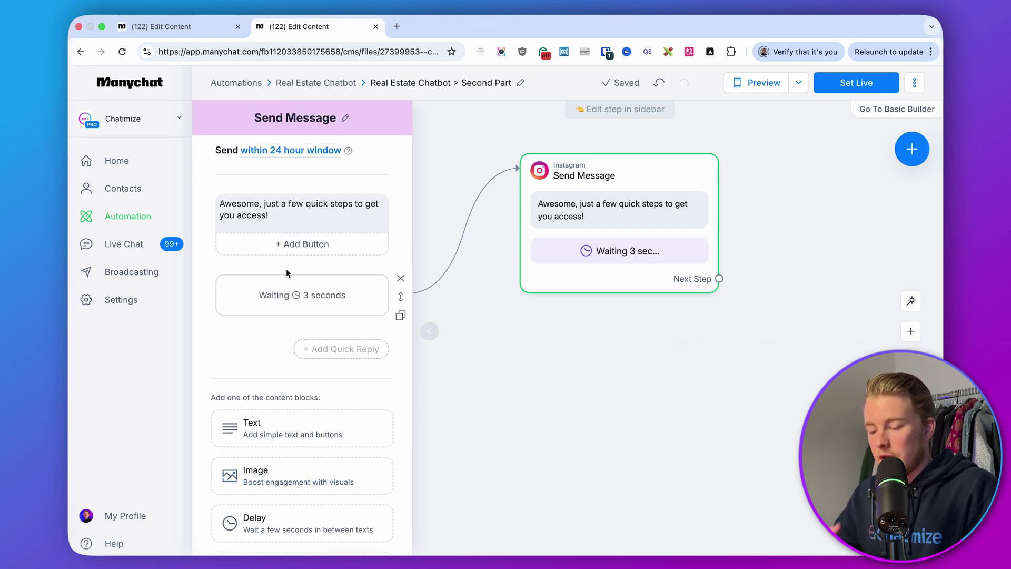
pyautogui.scroll(-1, 287, 271)
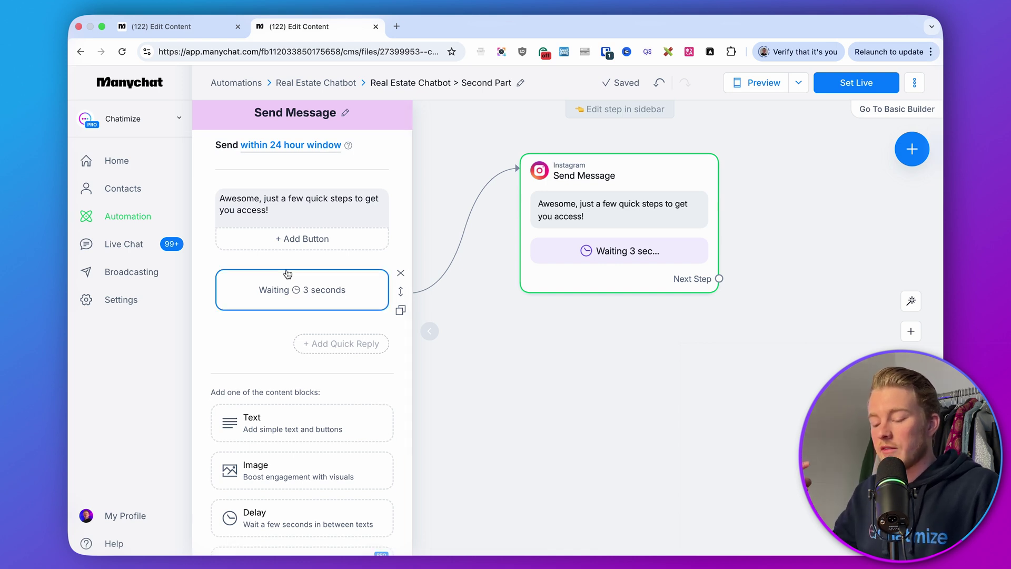
pyautogui.scroll(-3, 287, 273)
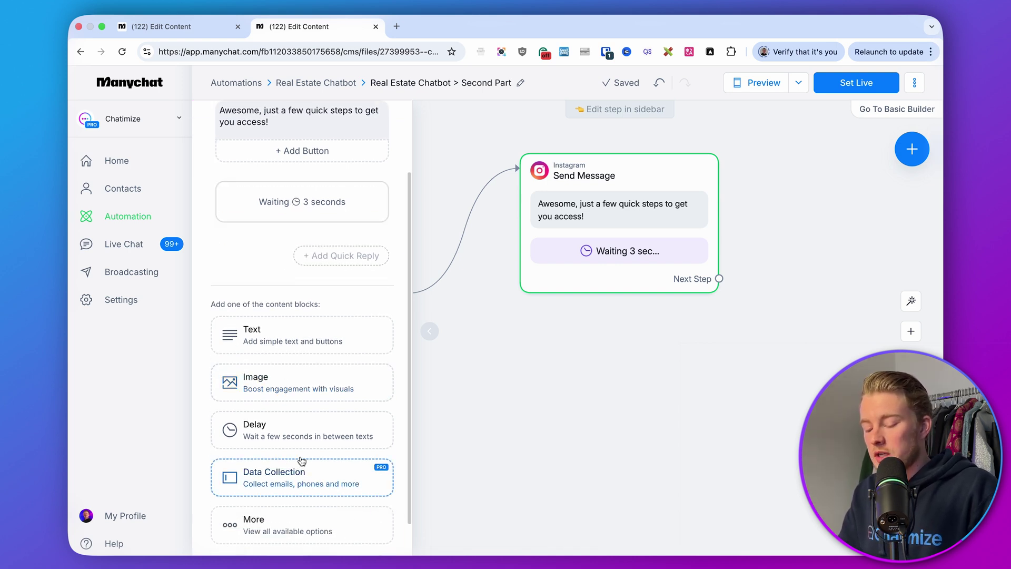
# Step: Add a Data Collection question asking 'What is your first name?'
pyautogui.click(291, 476)
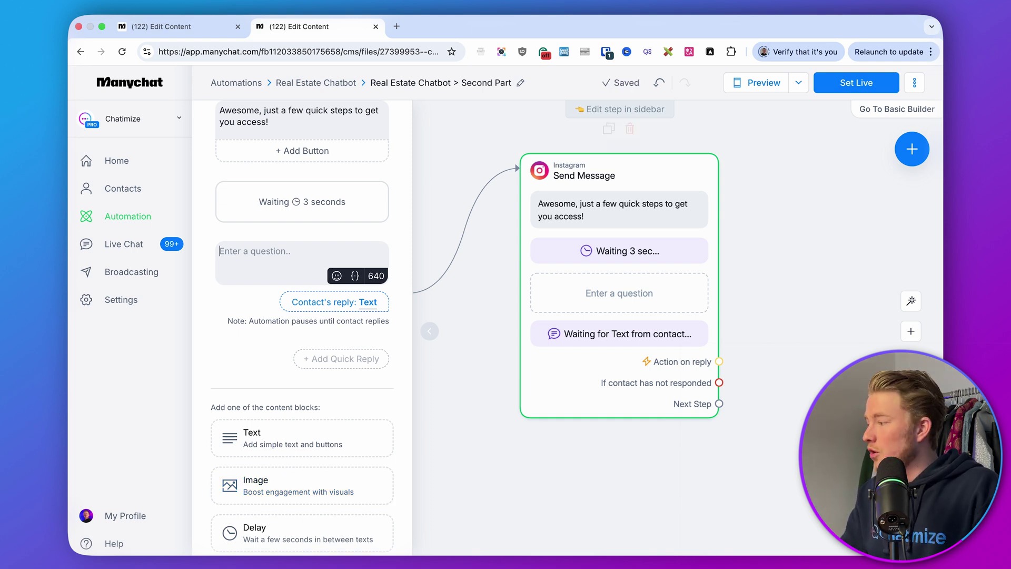
pyautogui.press('super+Tab')
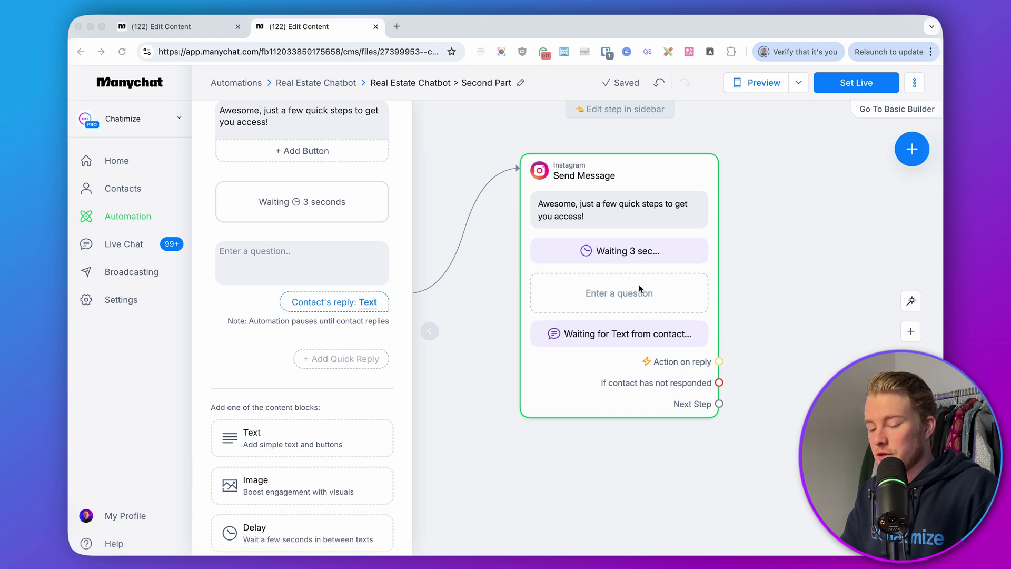
pyautogui.press('super+Tab')
pyautogui.write('What is your first name?  Just type in your first name below 👇')
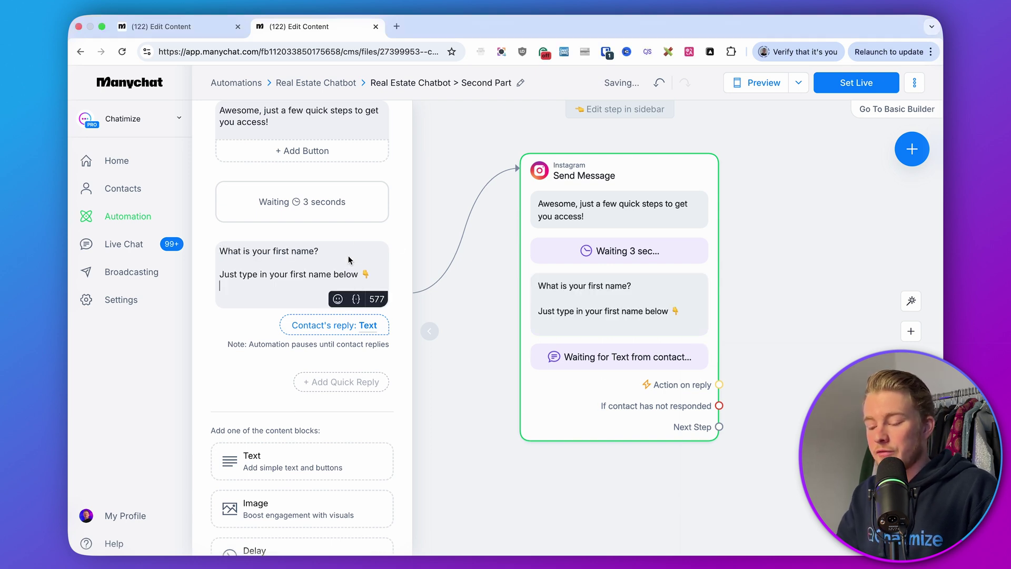
pyautogui.press('BackSpace')
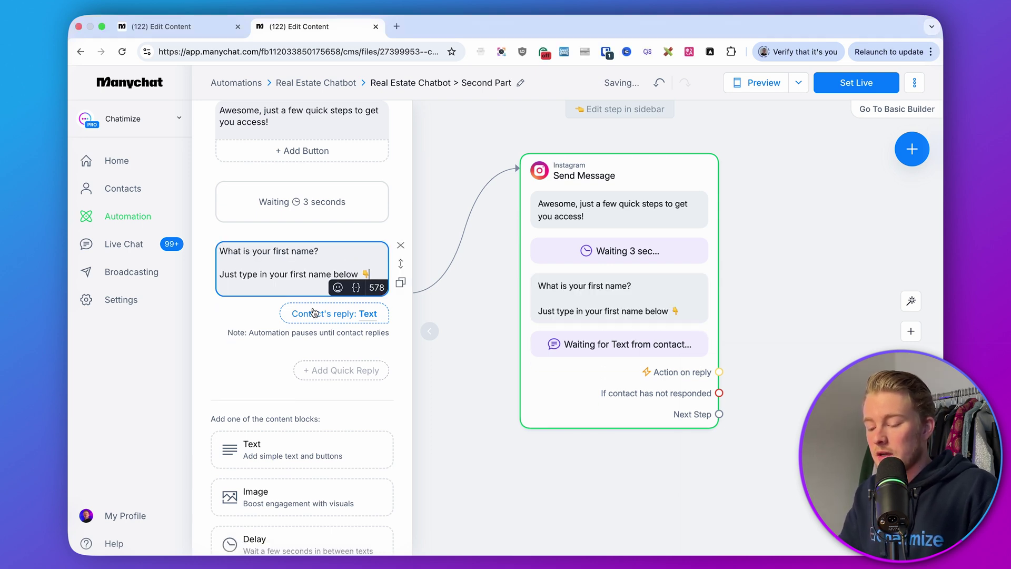
pyautogui.click(313, 313)
# Step: Set the reply type to First Name and the reply expiry to 23 hours
pyautogui.click(461, 217)
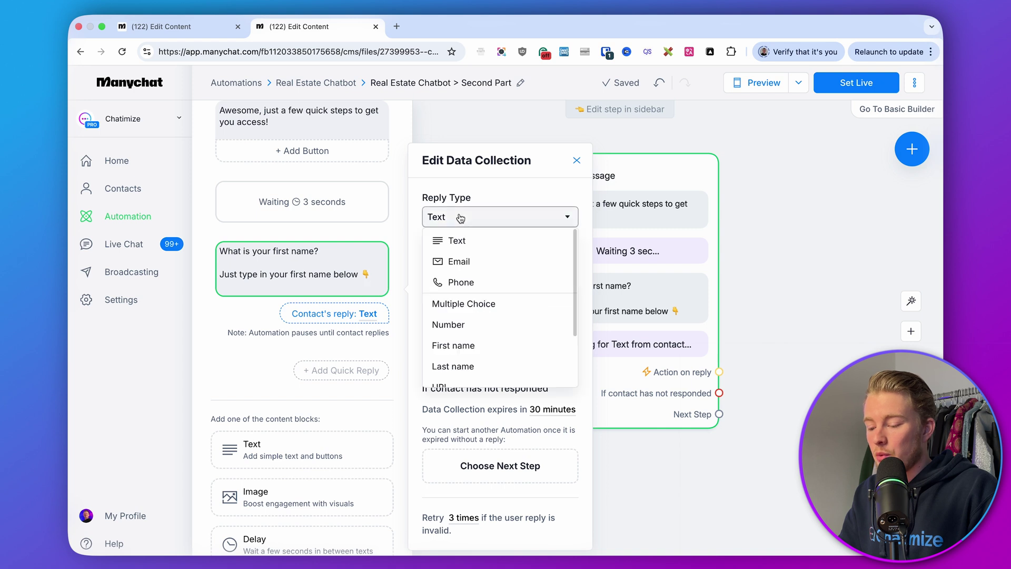
pyautogui.click(459, 345)
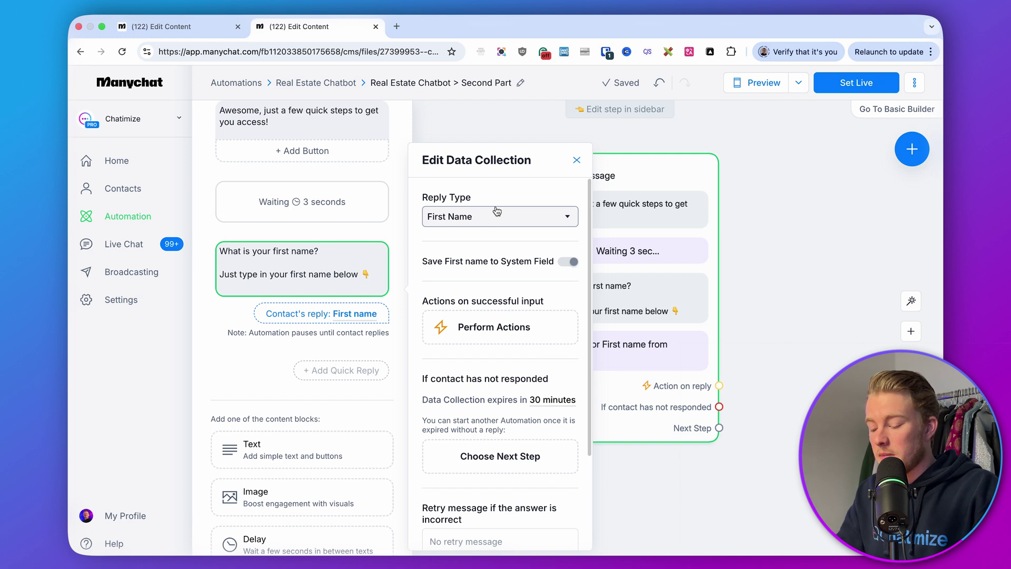
pyautogui.moveTo(422, 407); pyautogui.dragTo(543, 408)
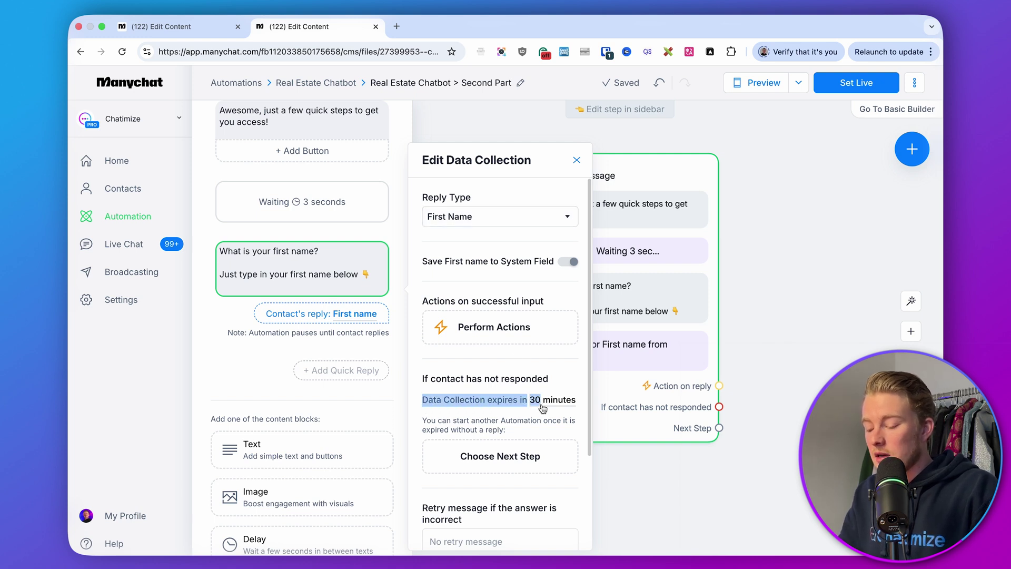
pyautogui.click(502, 404)
pyautogui.click(552, 404)
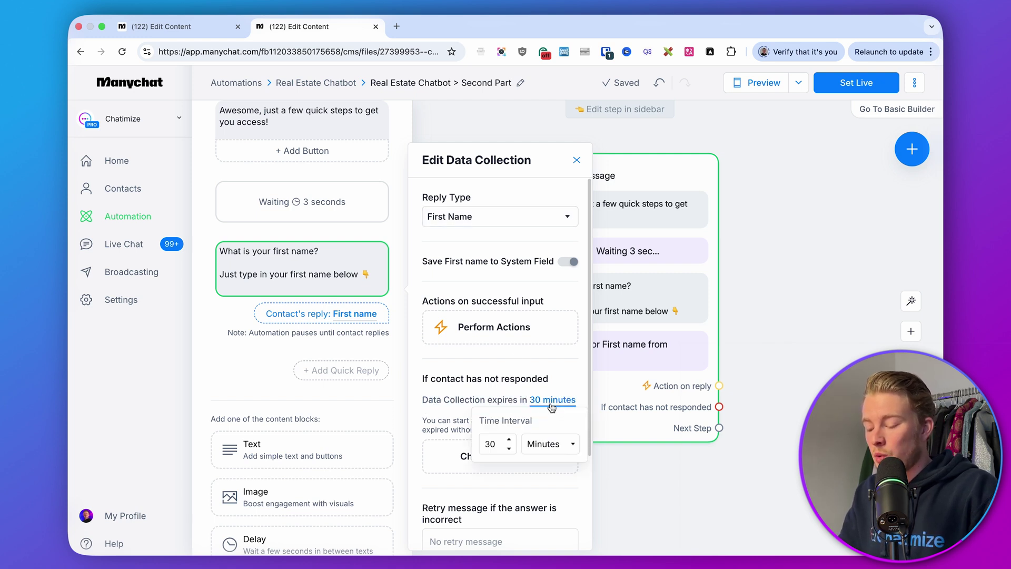
pyautogui.doubleClick(487, 445)
pyautogui.write('23')
pyautogui.click(550, 444)
pyautogui.click(542, 458)
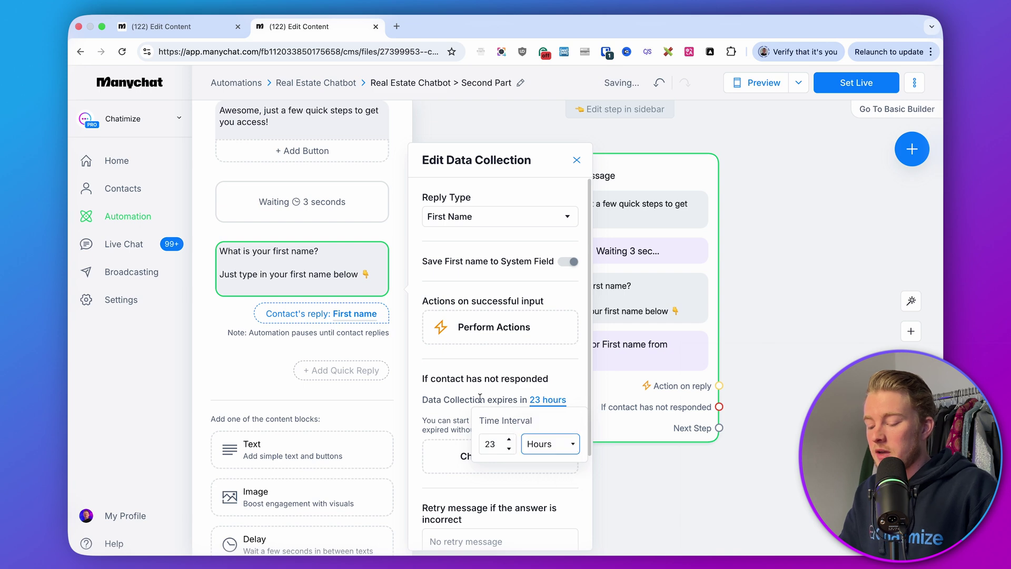
pyautogui.click(481, 401)
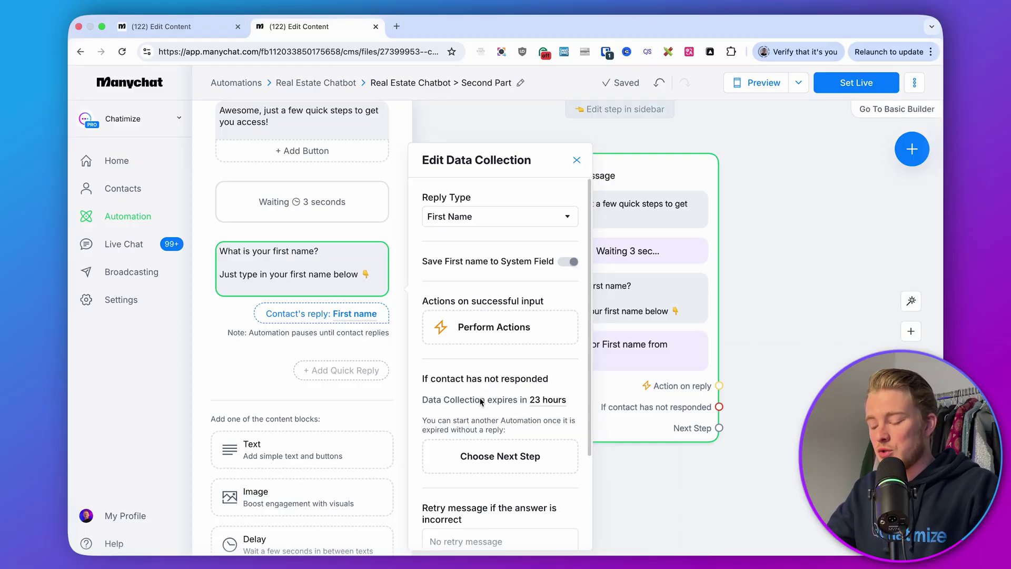
# Step: Clear the Skip button label so no skip option is offered, then close the panel
pyautogui.scroll(-5, 480, 402)
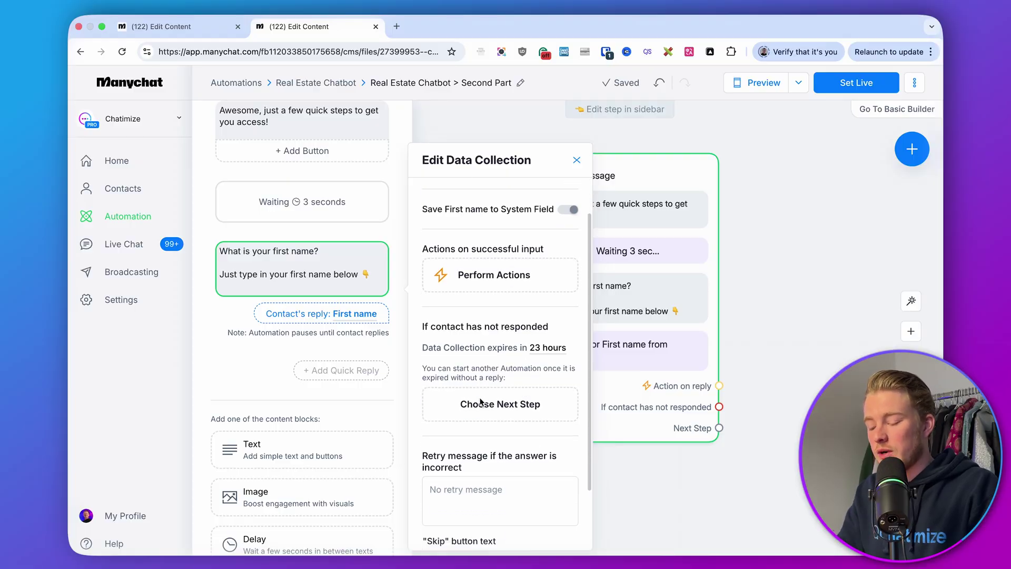
pyautogui.moveTo(424, 467); pyautogui.dragTo(513, 470)
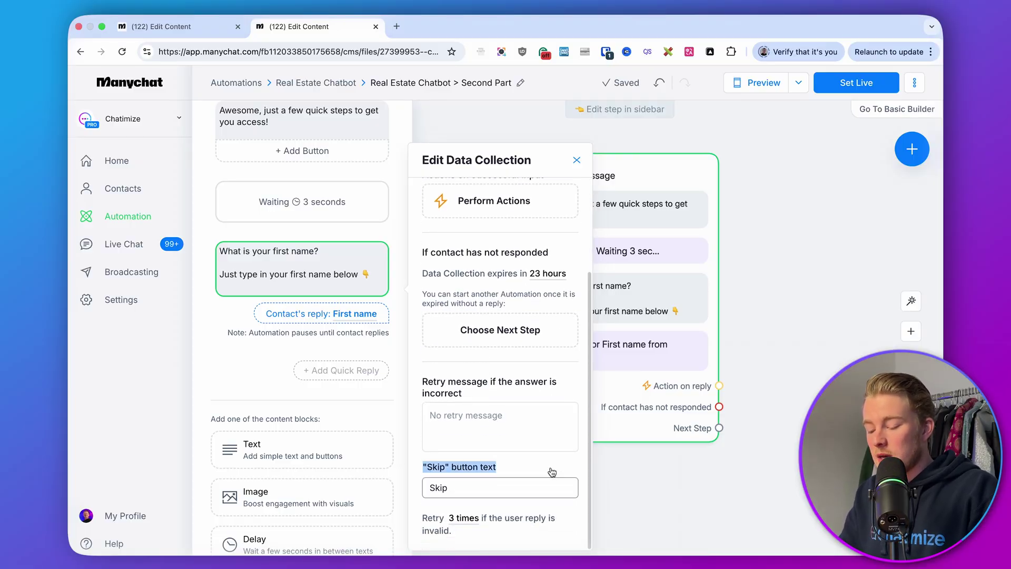
pyautogui.click(513, 491)
pyautogui.press('super+a')
pyautogui.press('BackSpace')
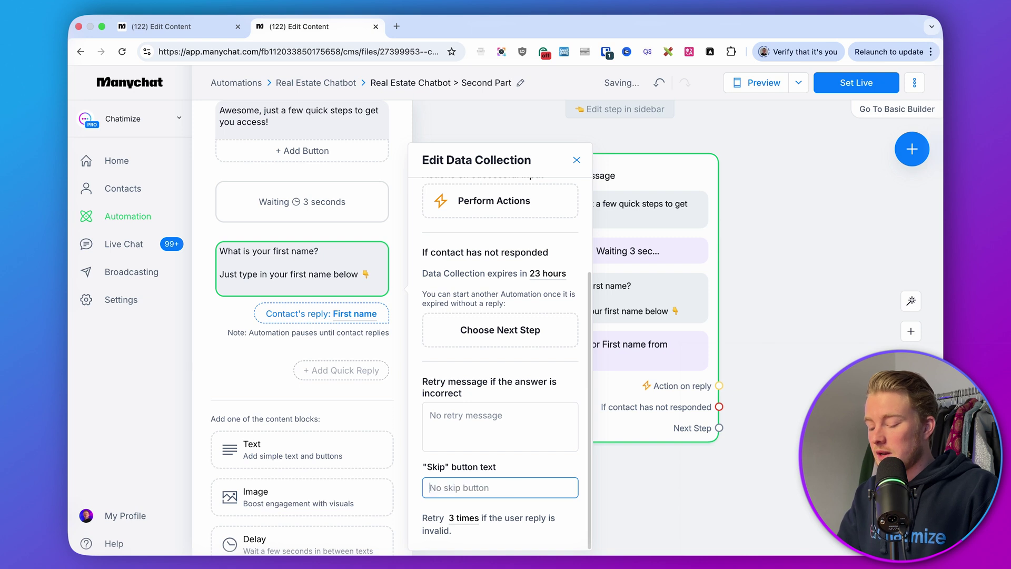
pyautogui.click(519, 475)
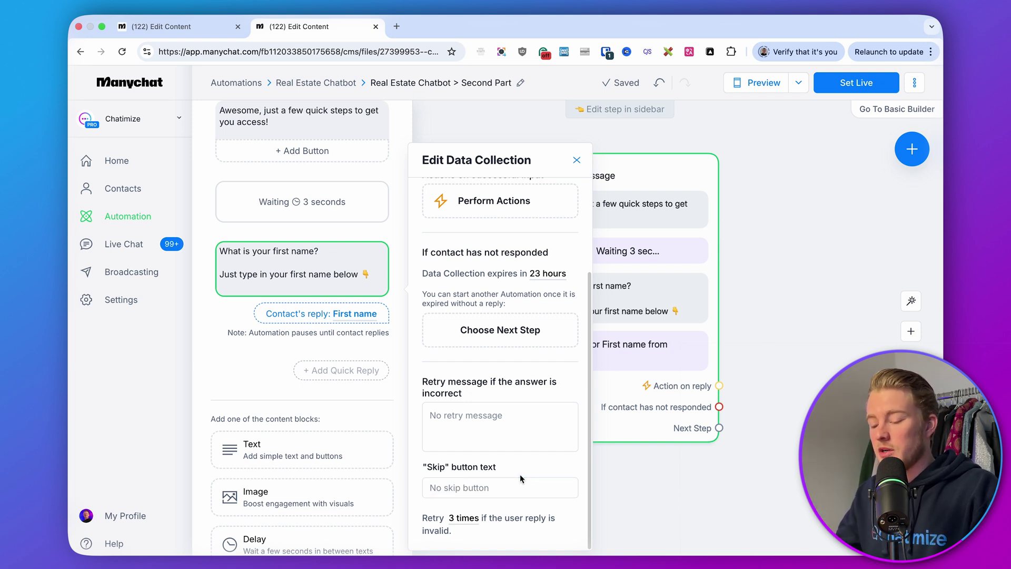
pyautogui.click(612, 489)
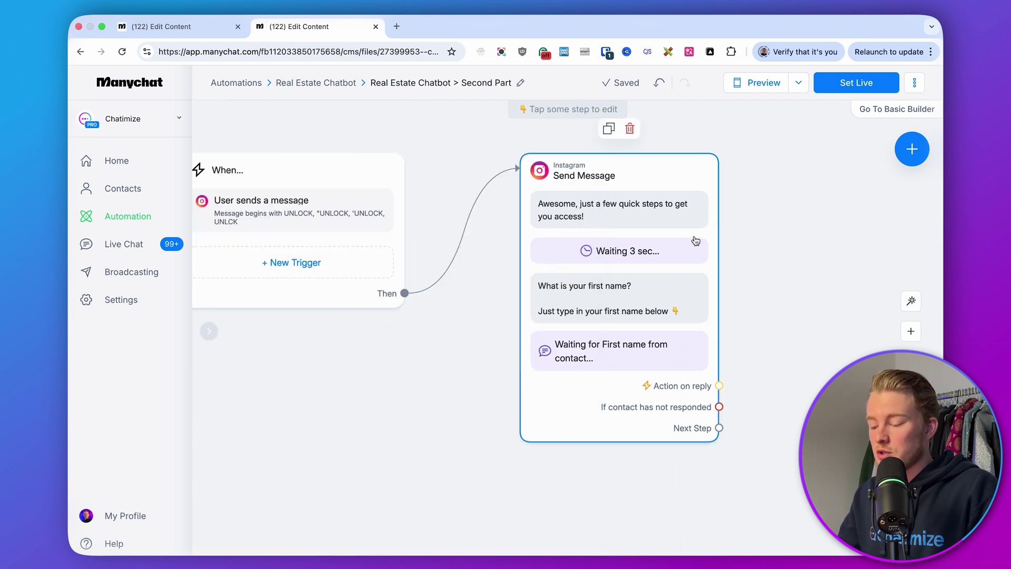
# Step: Add an Instagram message 'Nice to meet you, {First Name}!' followed by a 3-second delay
pyautogui.moveTo(790, 244); pyautogui.dragTo(554, 243)
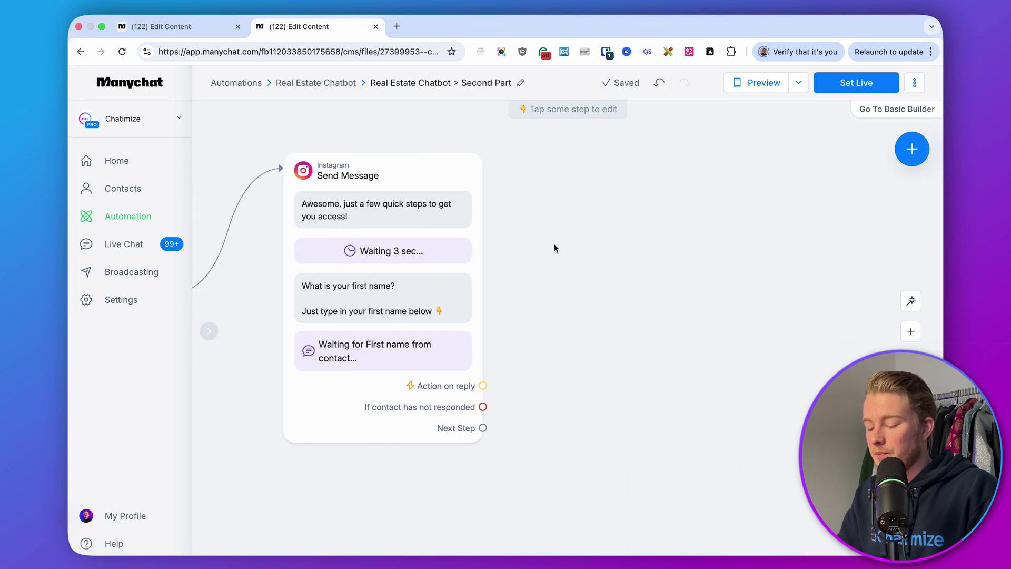
pyautogui.moveTo(483, 428); pyautogui.dragTo(601, 165)
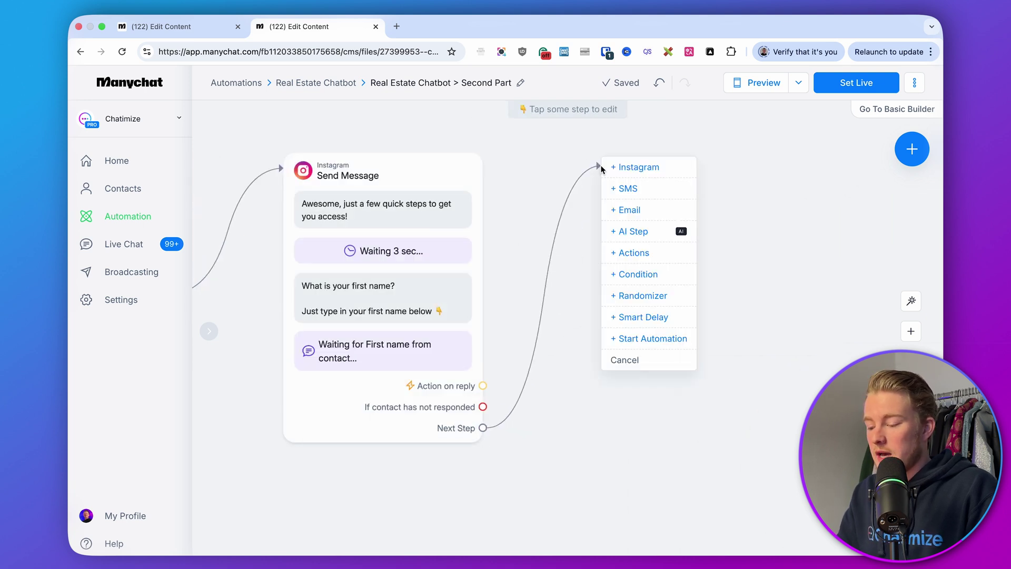
pyautogui.click(634, 168)
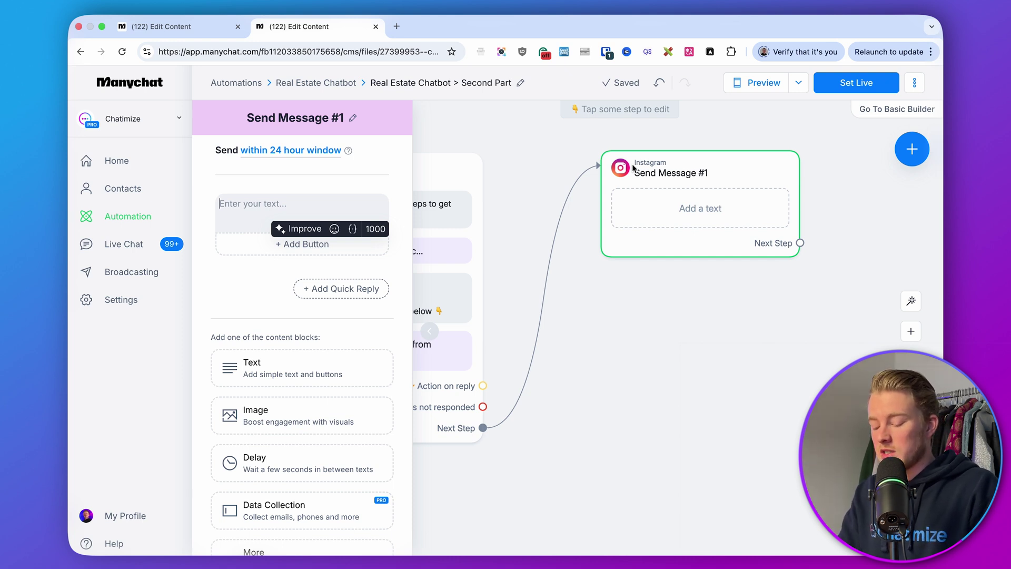
pyautogui.write('Nice to meet you,')
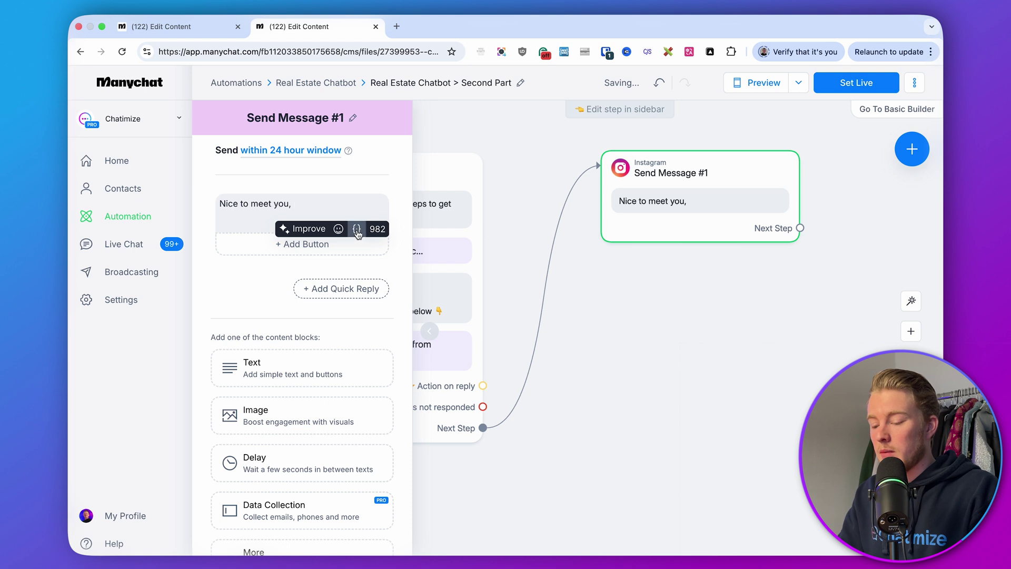
pyautogui.click(342, 203)
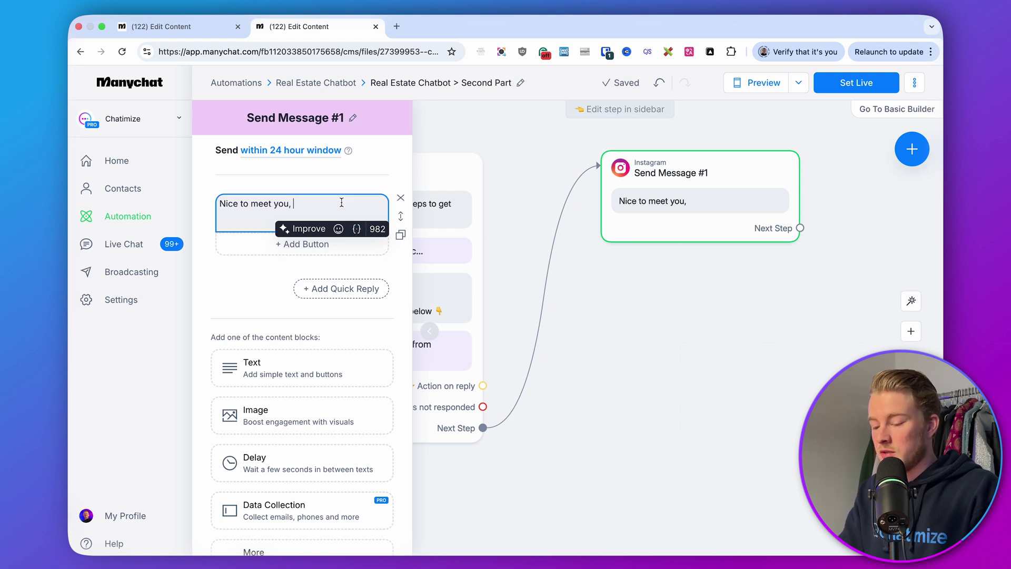
pyautogui.write('{')
pyautogui.press('BackSpace')
pyautogui.write('{')
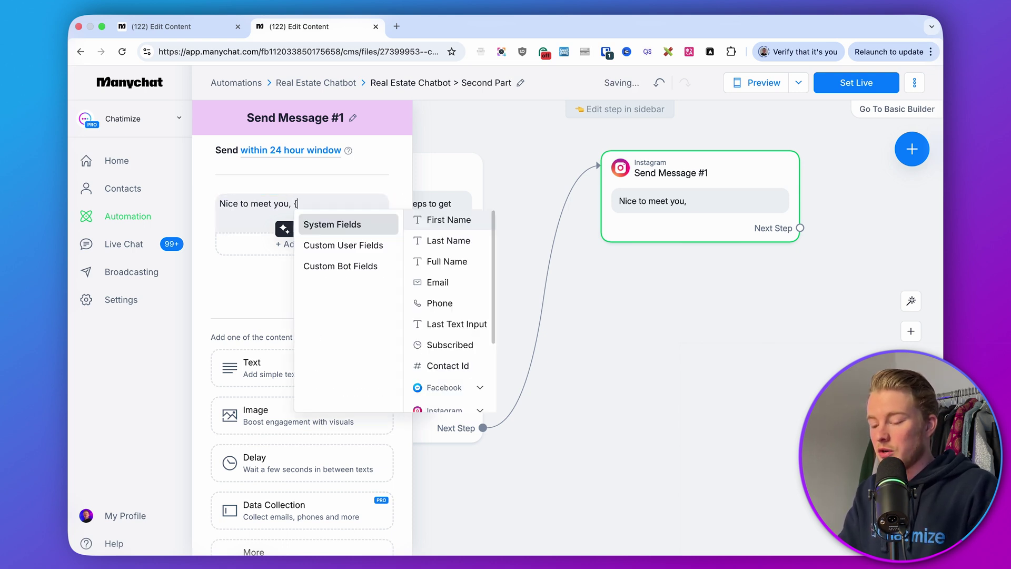
pyautogui.click(423, 220)
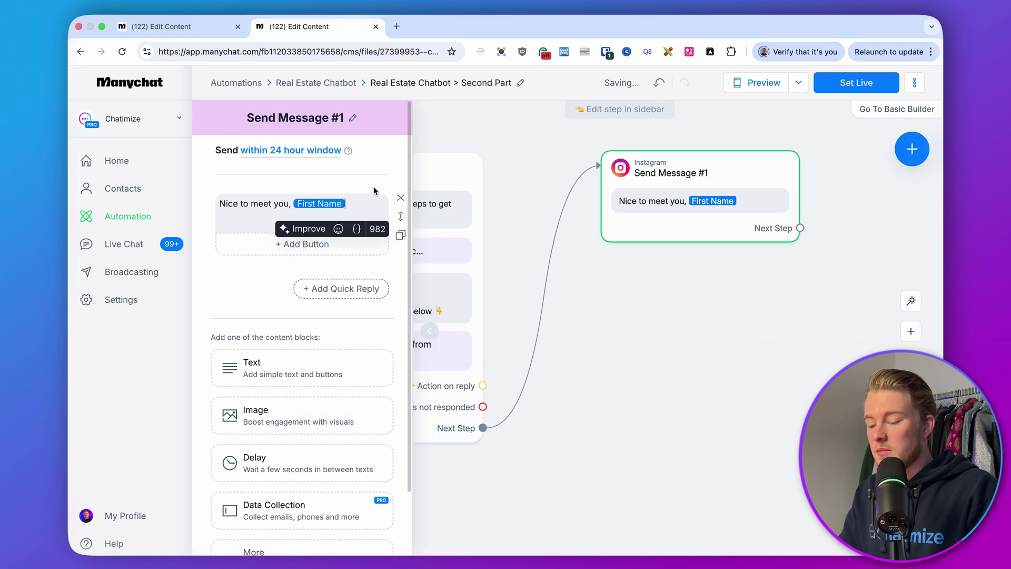
pyautogui.click(253, 279)
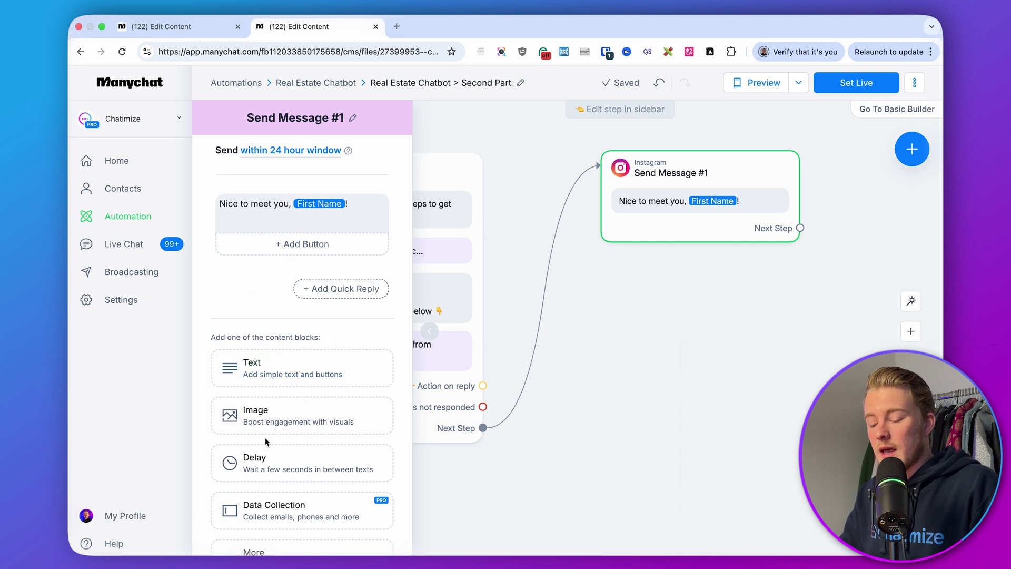
pyautogui.click(263, 466)
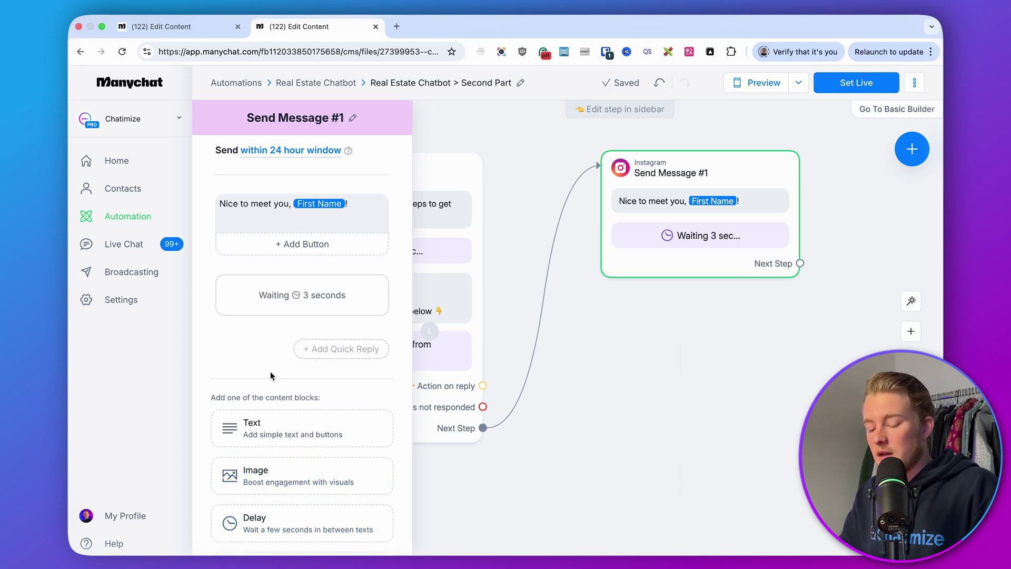
# Step: Add a question asking which email should receive the secret listings, with reply type Email
pyautogui.scroll(-3, 270, 364)
pyautogui.click(279, 484)
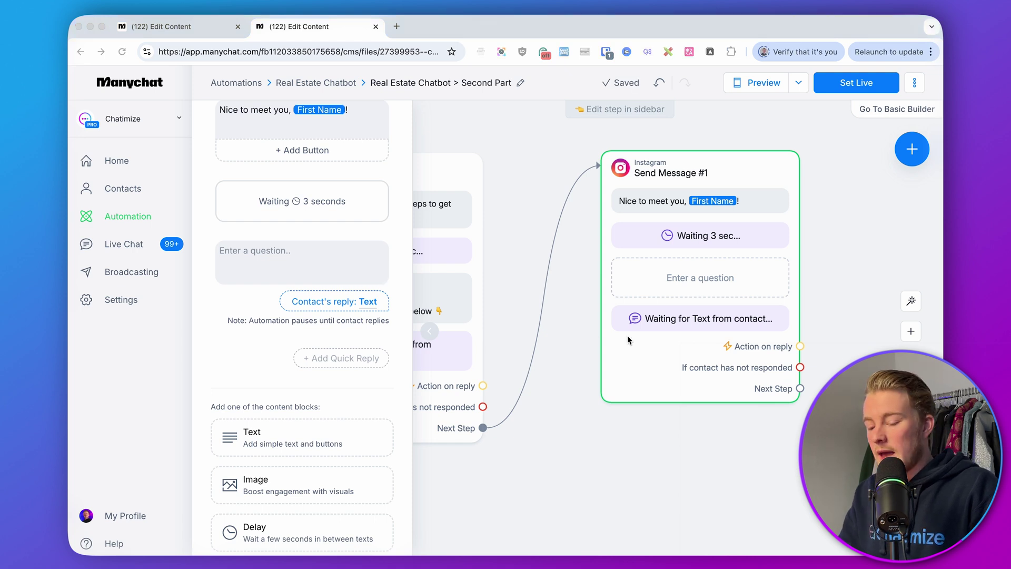
pyautogui.click(335, 267)
pyautogui.press('super+v')
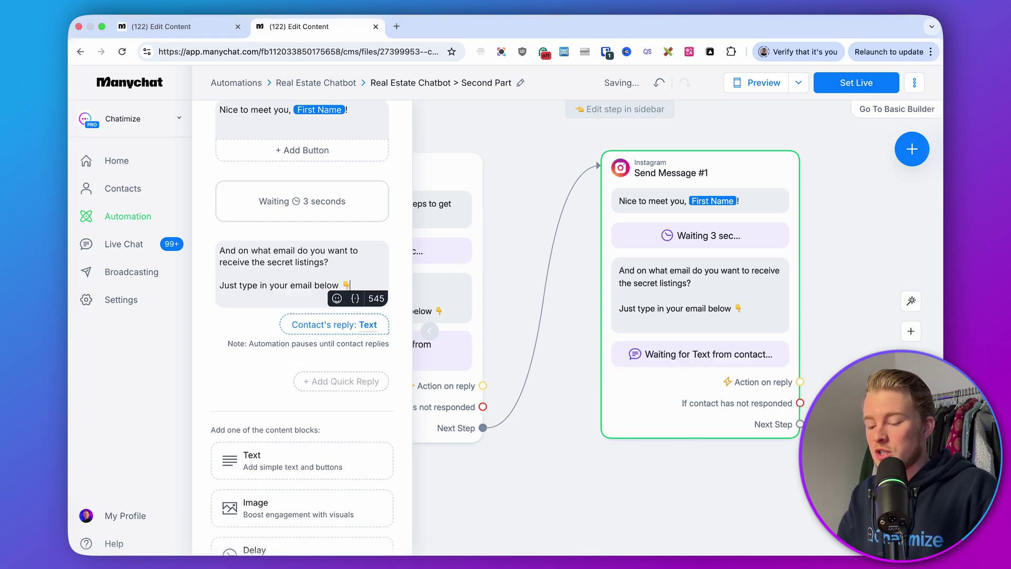
pyautogui.press('Delete')
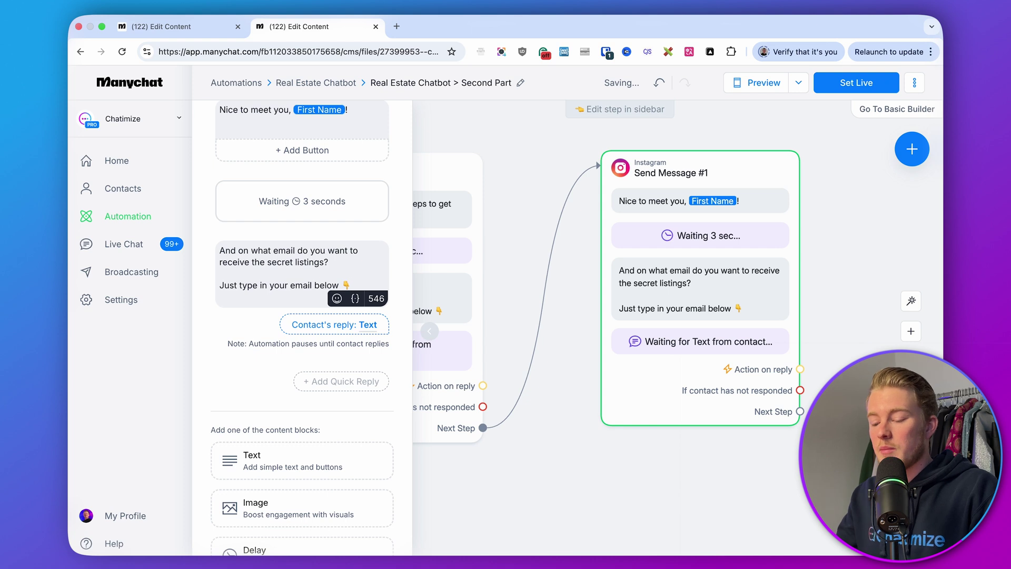
pyautogui.click(316, 330)
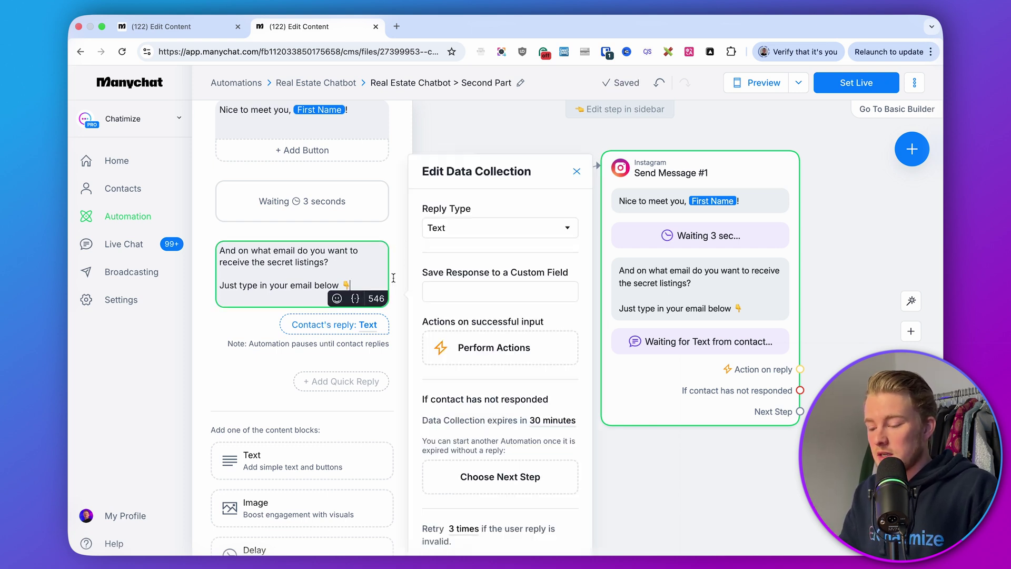
pyautogui.click(440, 227)
pyautogui.click(466, 275)
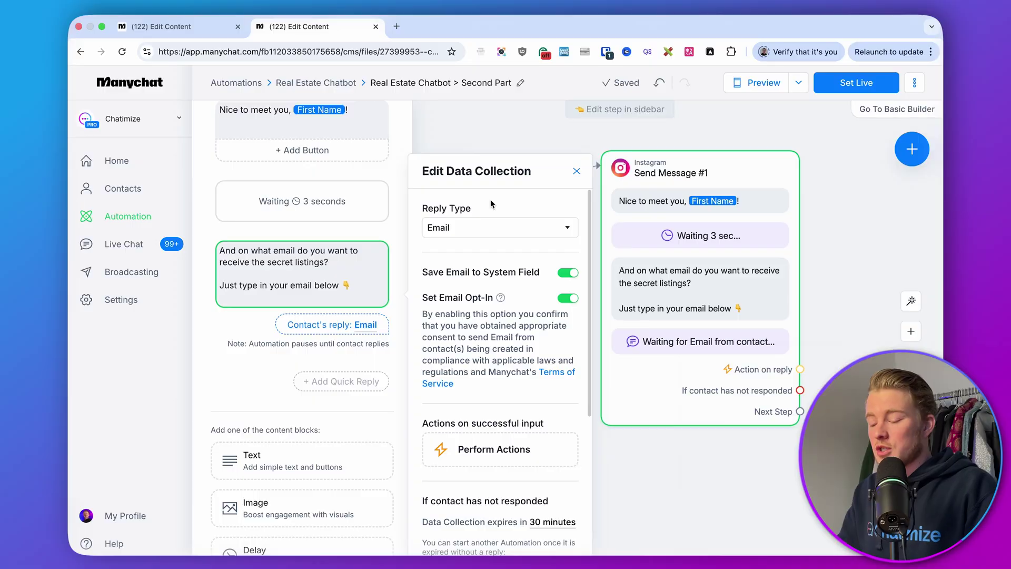
# Step: Set the retry message to 'It looks like this isn't a correct email. Please enter a correct one 👇' and clear the Skip label
pyautogui.scroll(-1, 509, 267)
pyautogui.scroll(-5, 509, 268)
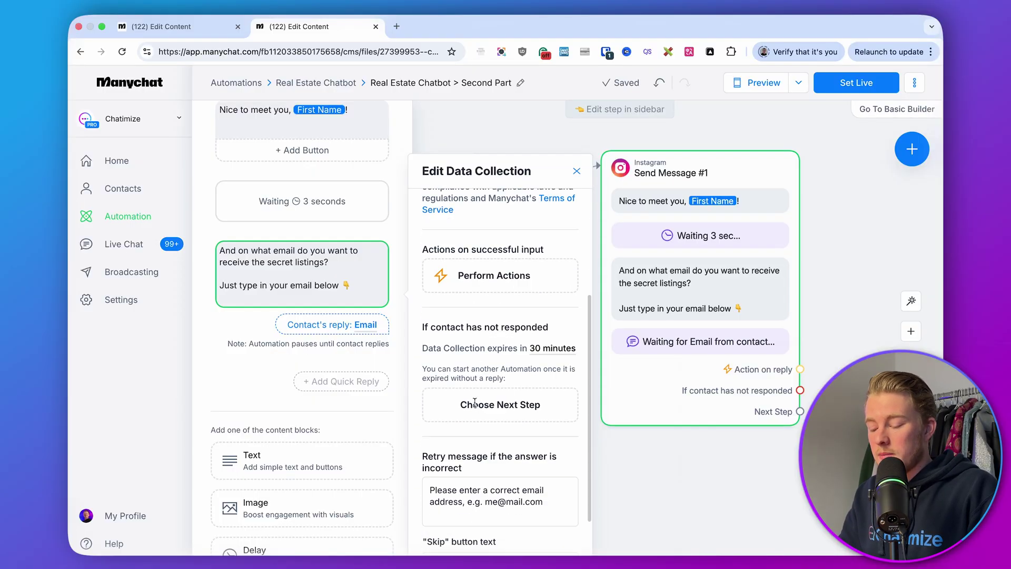
pyautogui.moveTo(559, 456); pyautogui.dragTo(420, 443)
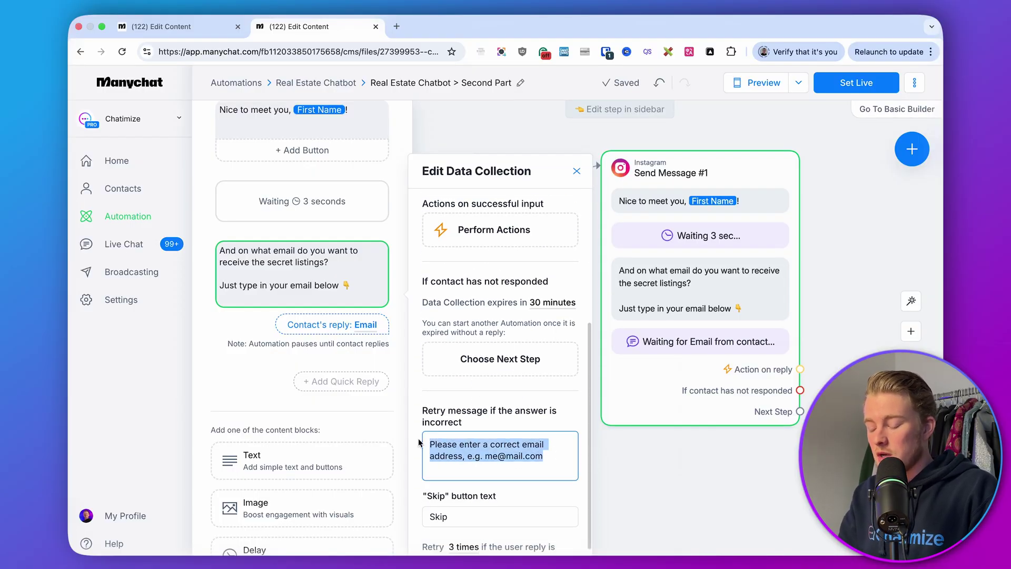
pyautogui.press('BackSpace')
pyautogui.write("It looks like this isn't a corr")
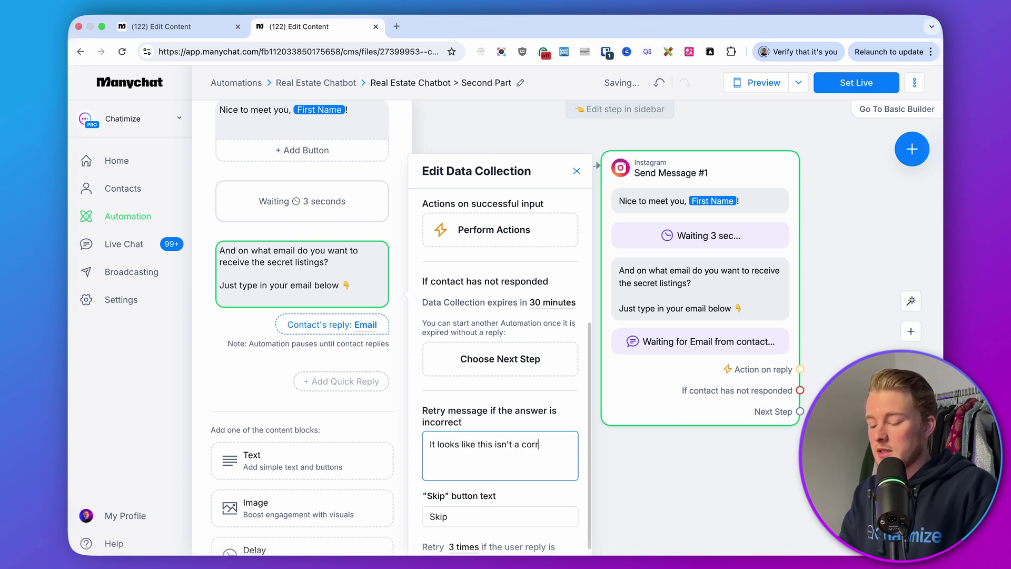
pyautogui.write('ect email. Please enter a correct')
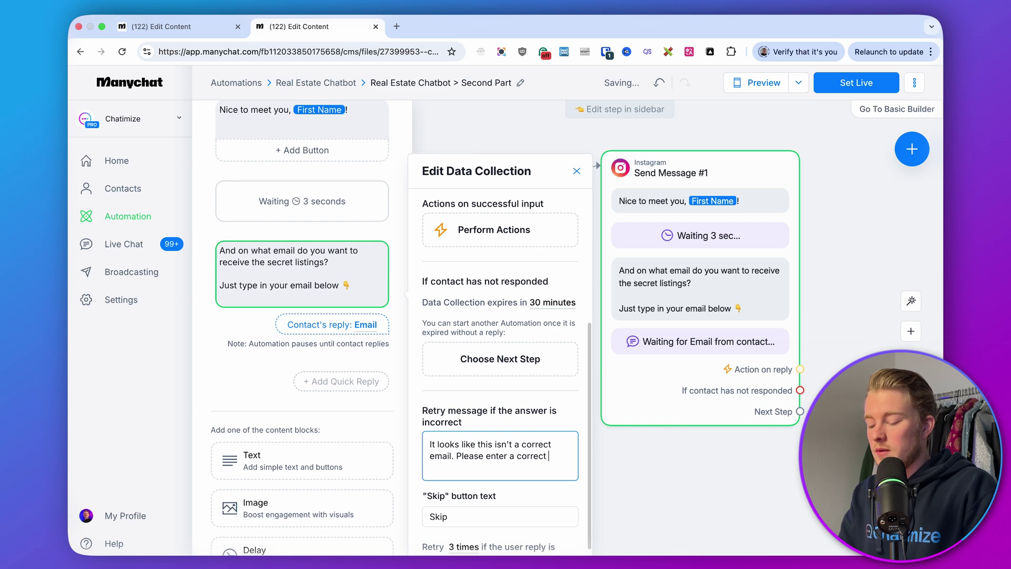
pyautogui.write(' one')
pyautogui.press('ctrl+super+space')
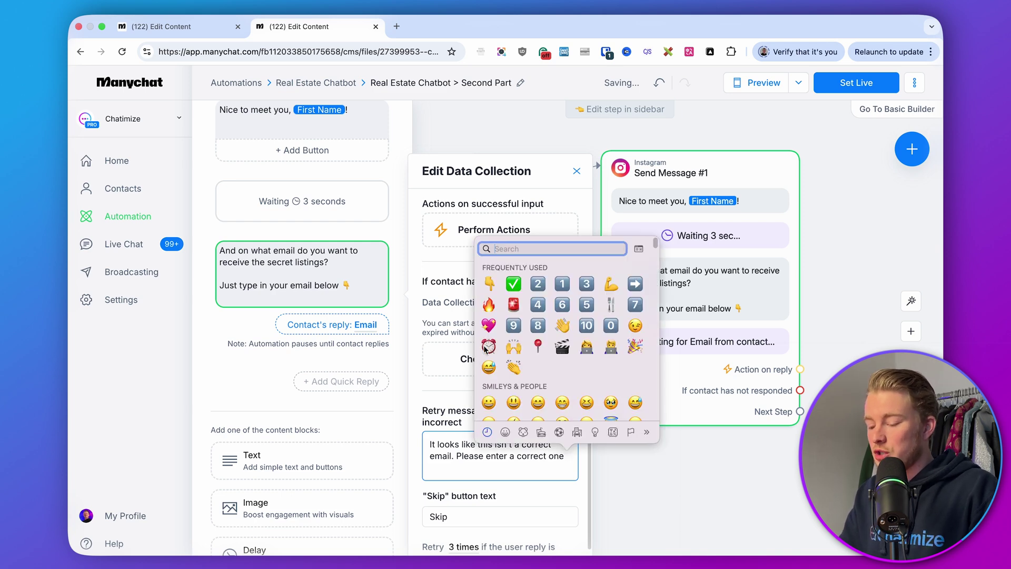
pyautogui.click(490, 284)
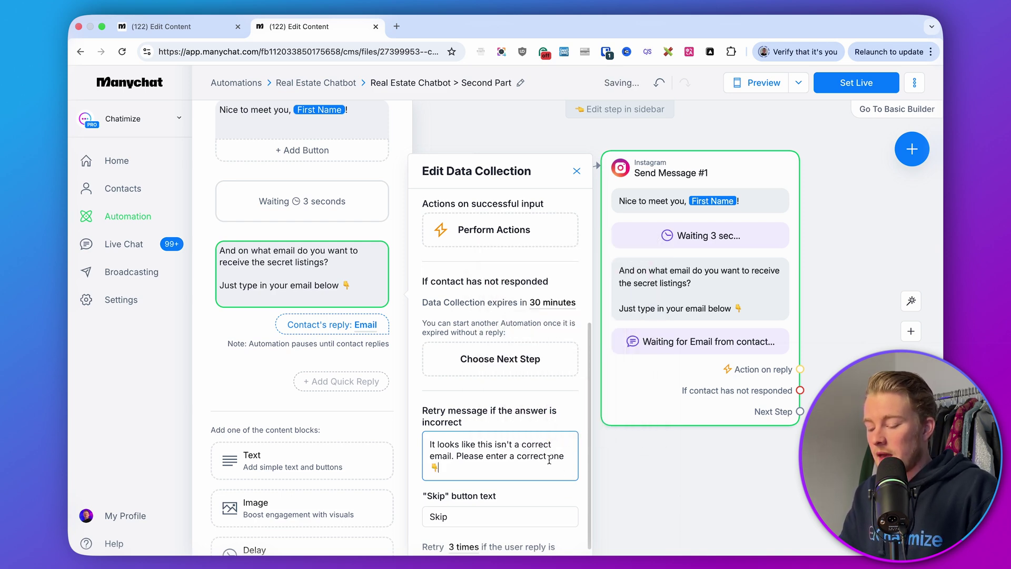
pyautogui.press('Tab')
pyautogui.press('super+a')
pyautogui.press('BackSpace')
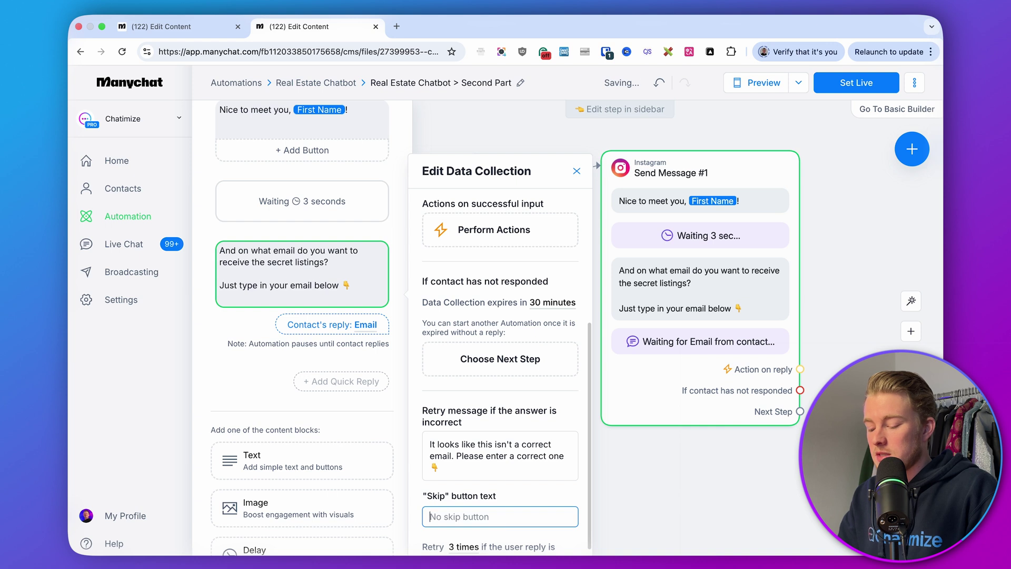
# Step: Set the reply expiry to 23 hours
pyautogui.scroll(1, 502, 382)
pyautogui.click(550, 331)
pyautogui.write('23')
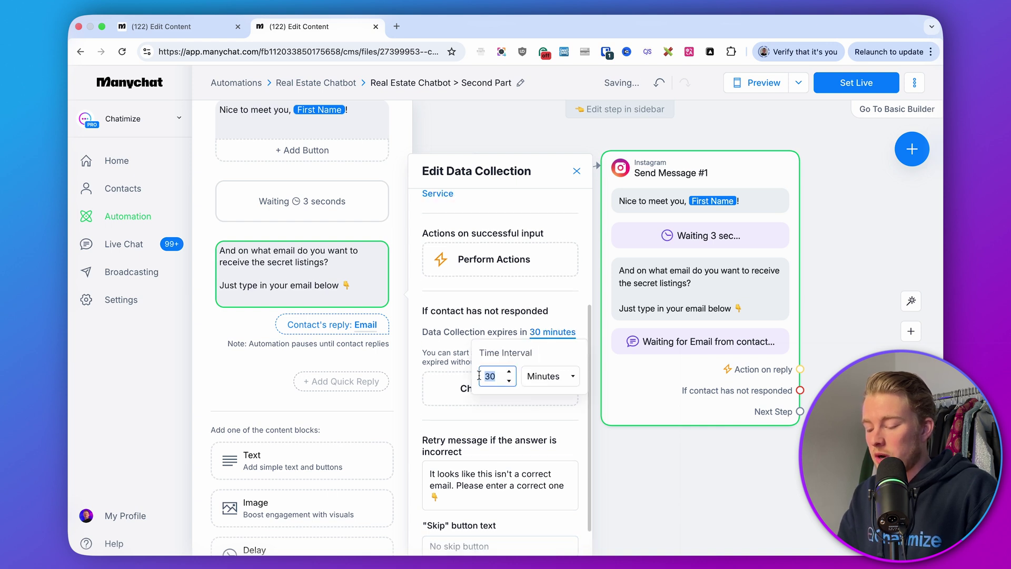
pyautogui.click(551, 376)
pyautogui.click(553, 393)
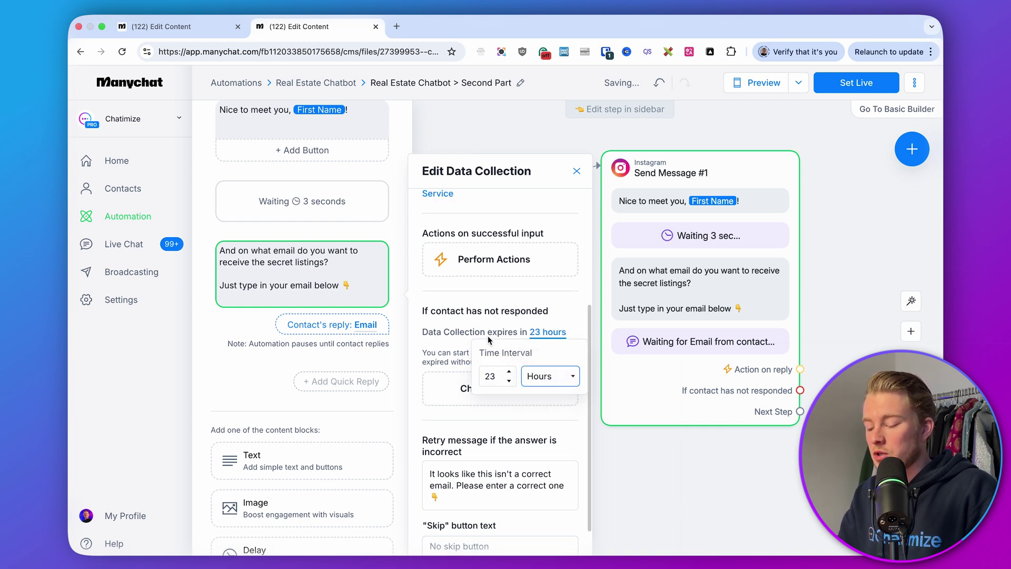
pyautogui.click(487, 328)
# Step: Allow 2 retries for invalid email replies
pyautogui.scroll(5, 488, 328)
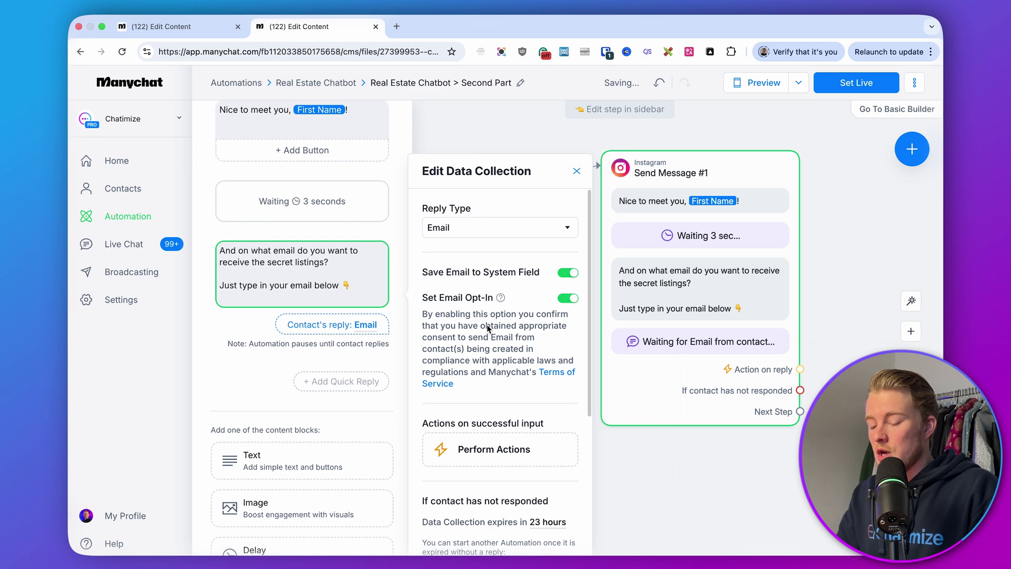
pyautogui.scroll(-3, 487, 328)
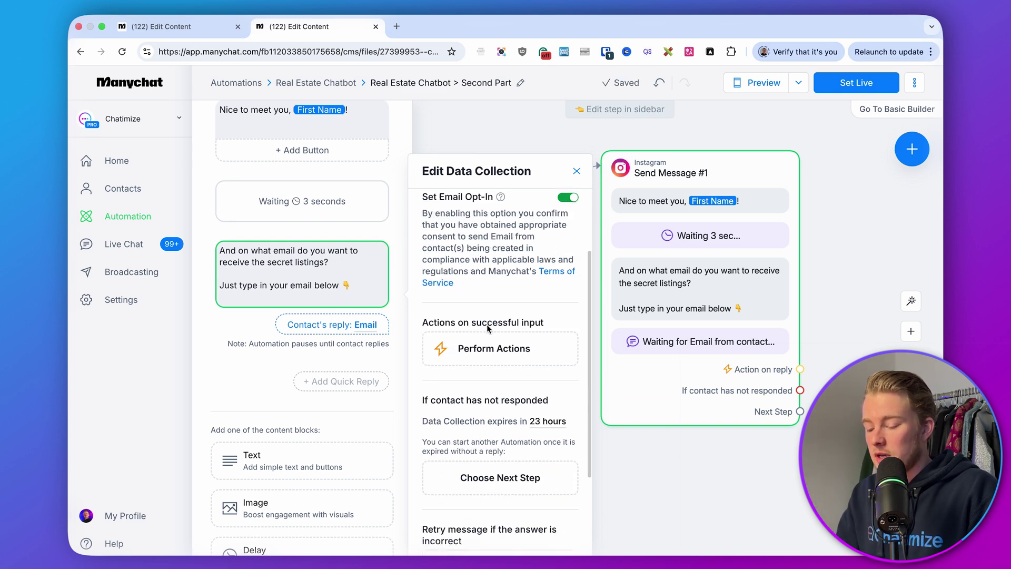
pyautogui.scroll(-3, 487, 324)
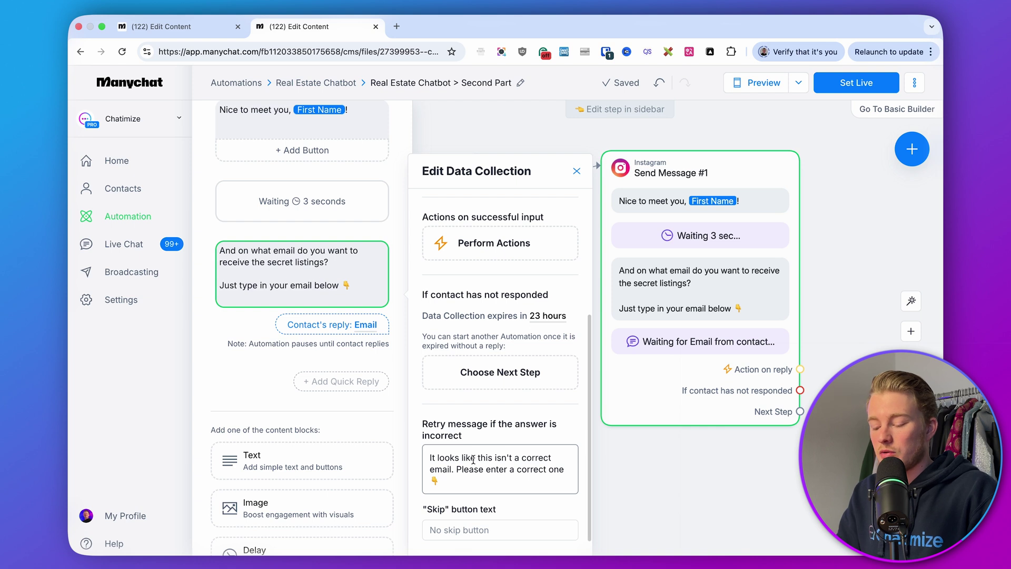
pyautogui.scroll(-1, 473, 459)
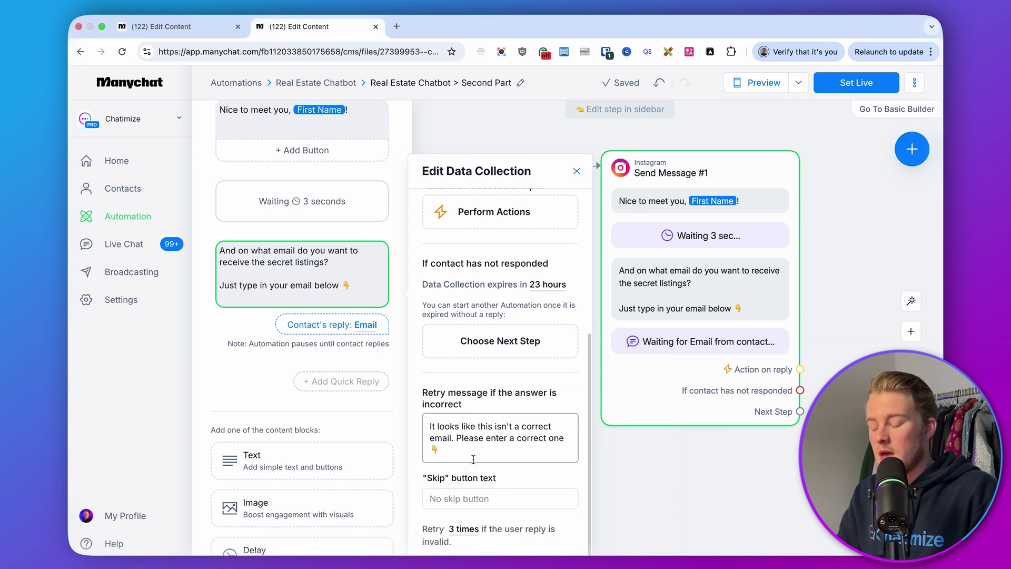
pyautogui.click(467, 530)
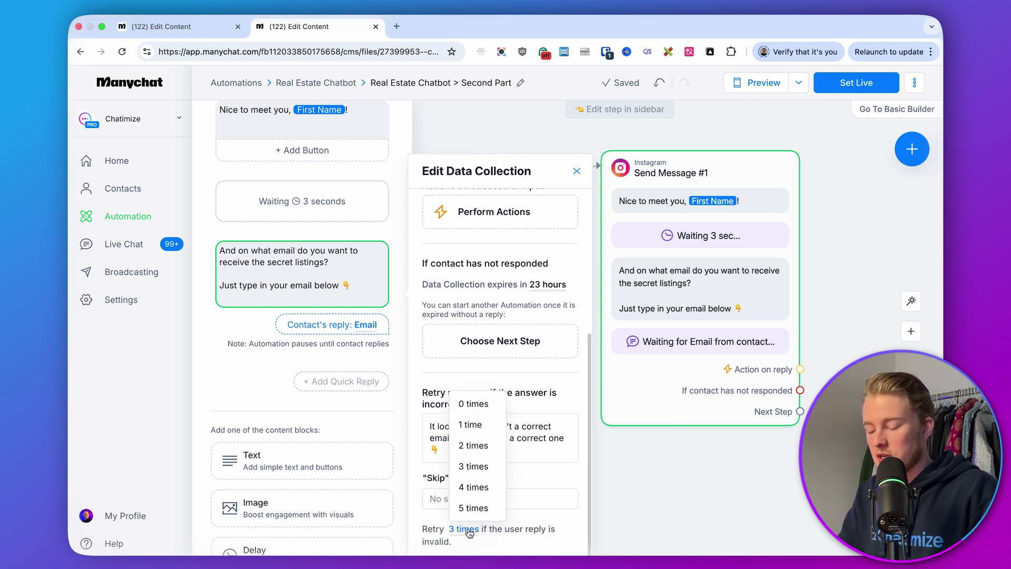
pyautogui.click(489, 445)
# Step: Add a new Instagram message step after Send Message #1
pyautogui.click(681, 500)
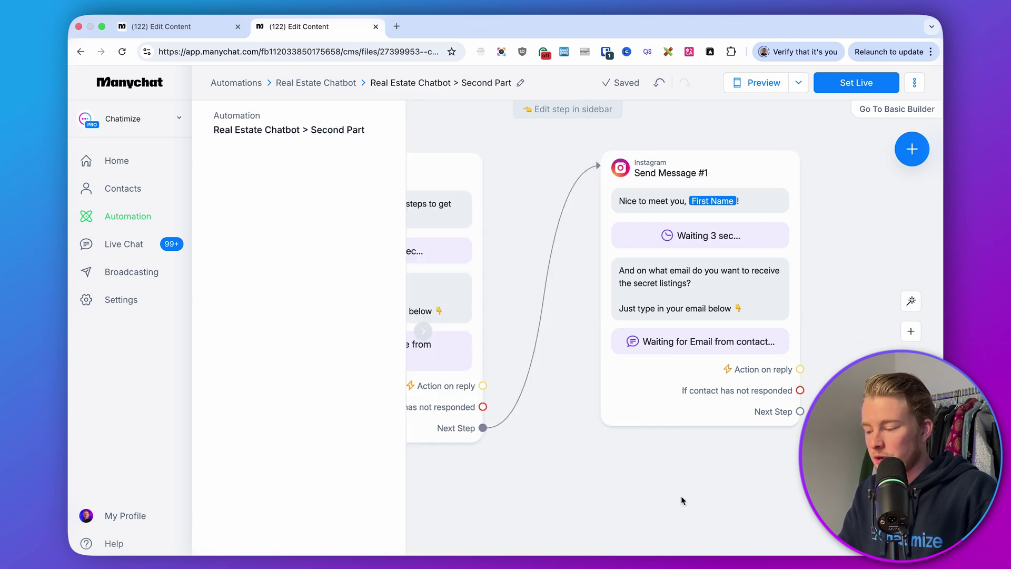
pyautogui.moveTo(777, 467); pyautogui.dragTo(514, 456)
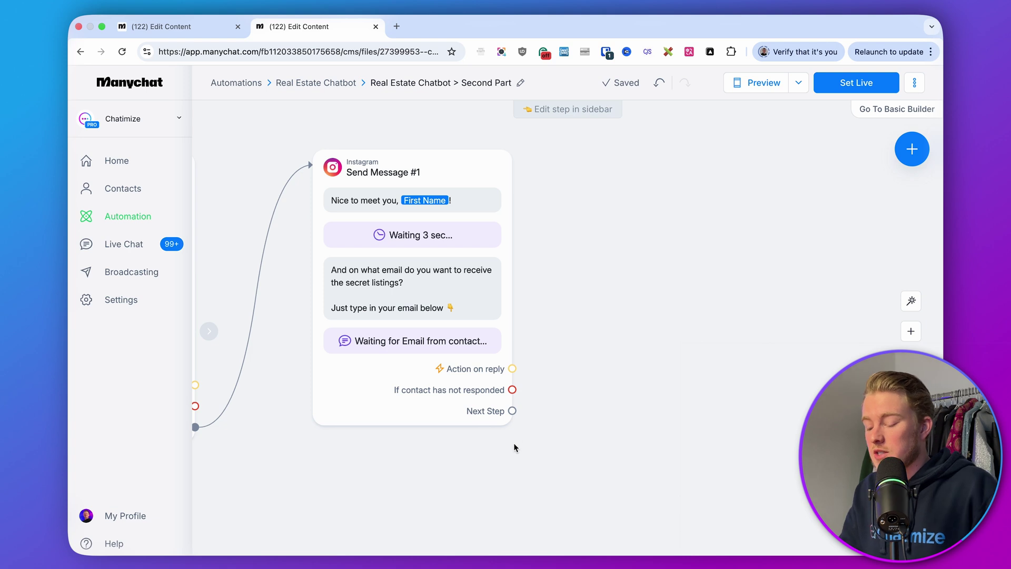
pyautogui.moveTo(512, 413); pyautogui.dragTo(620, 160)
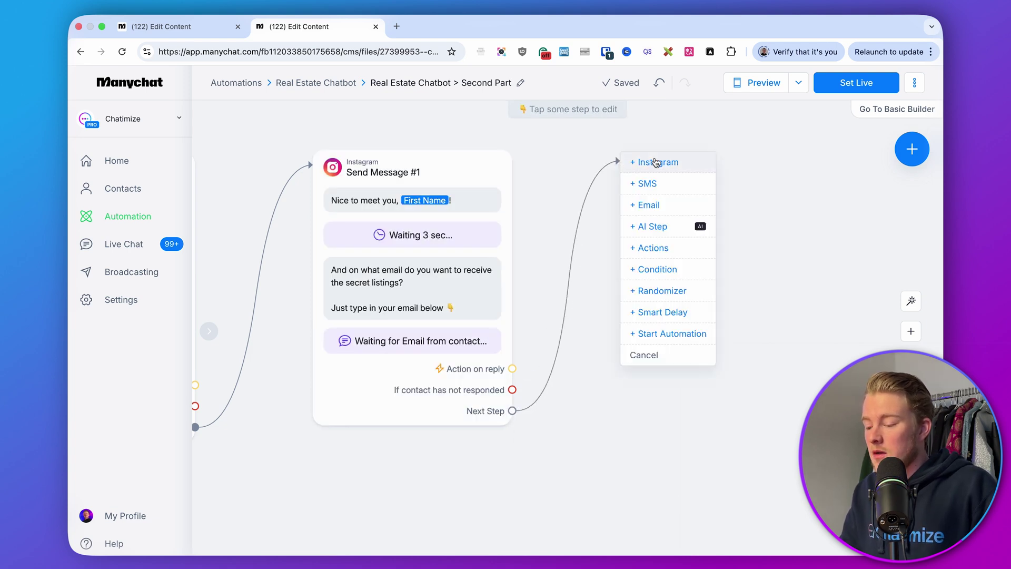
pyautogui.click(655, 160)
pyautogui.click(632, 142)
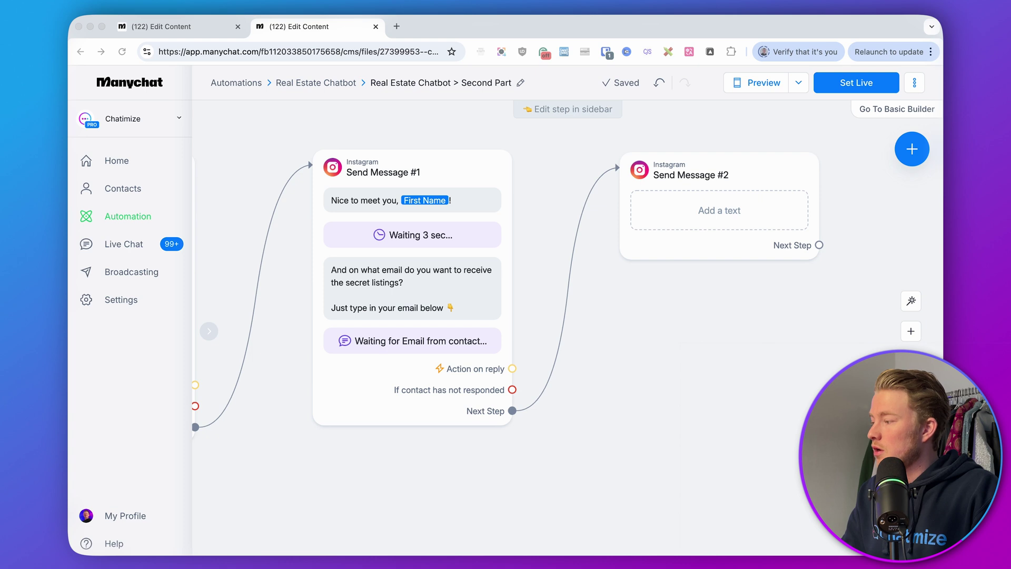
# Step: Paste the 'You're all set' text, insert First Name, and fix 'listing' to 'listings'
pyautogui.click(719, 210)
pyautogui.press('super+v')
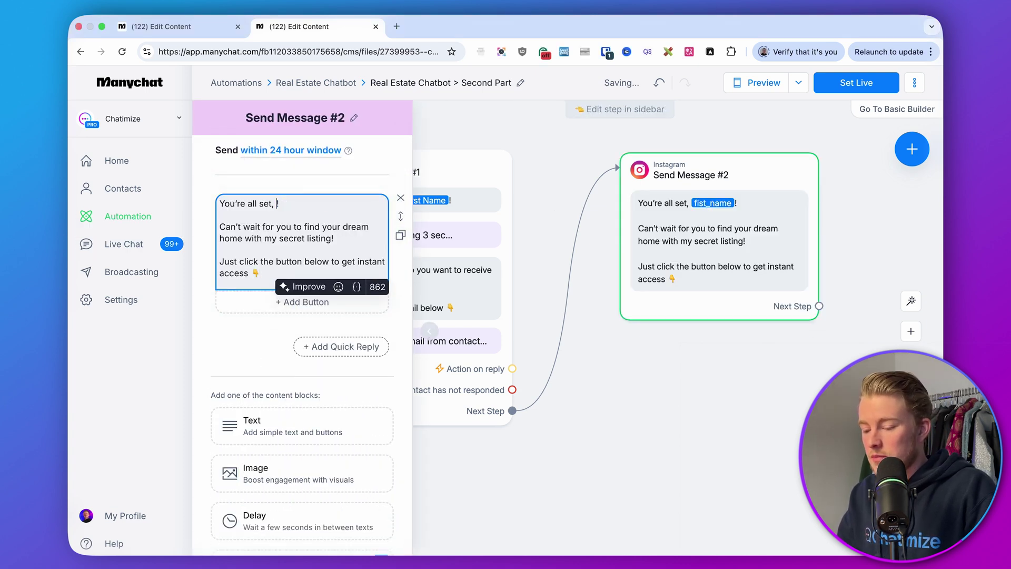
pyautogui.click(324, 203)
pyautogui.click(316, 224)
pyautogui.click(324, 182)
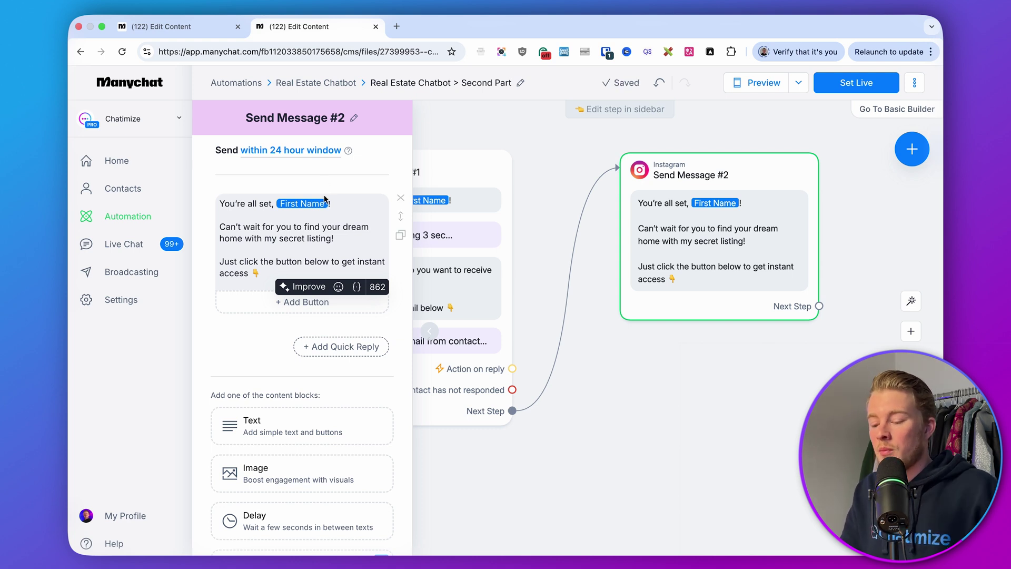
pyautogui.click(330, 237)
pyautogui.write('s')
pyautogui.click(347, 190)
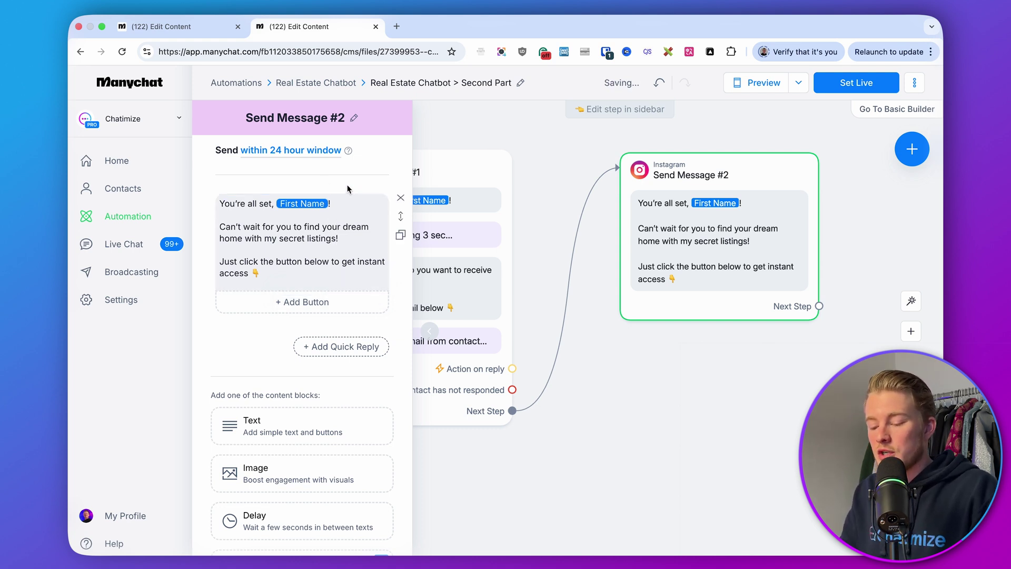
pyautogui.click(310, 302)
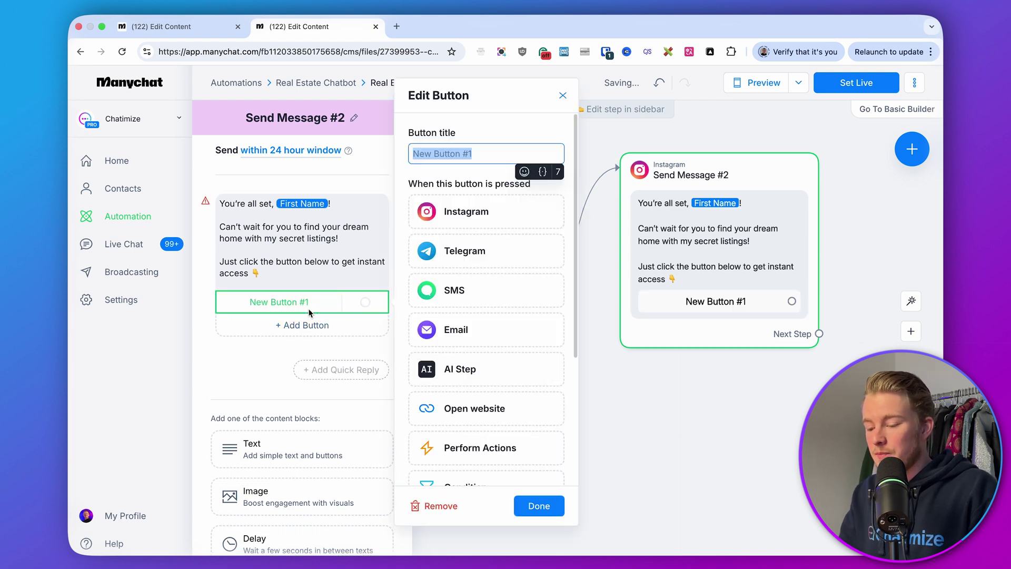
pyautogui.write('Get Sec')
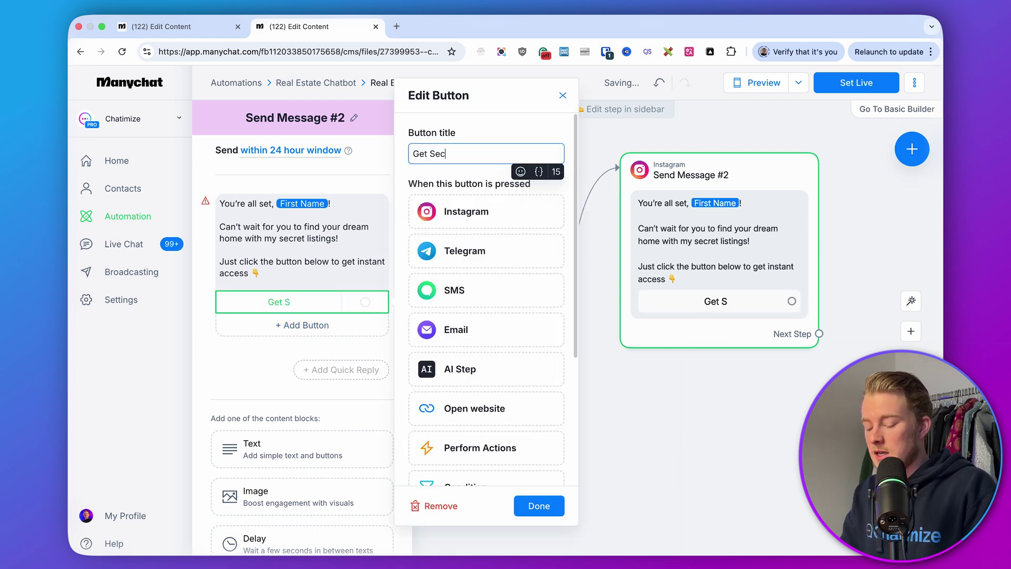
pyautogui.write('ret Listings')
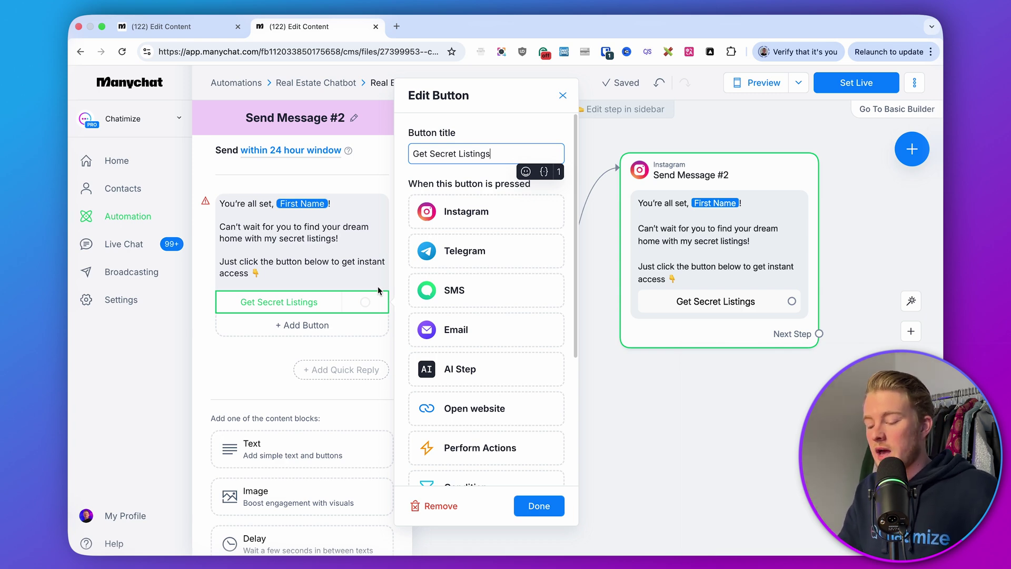
pyautogui.click(477, 407)
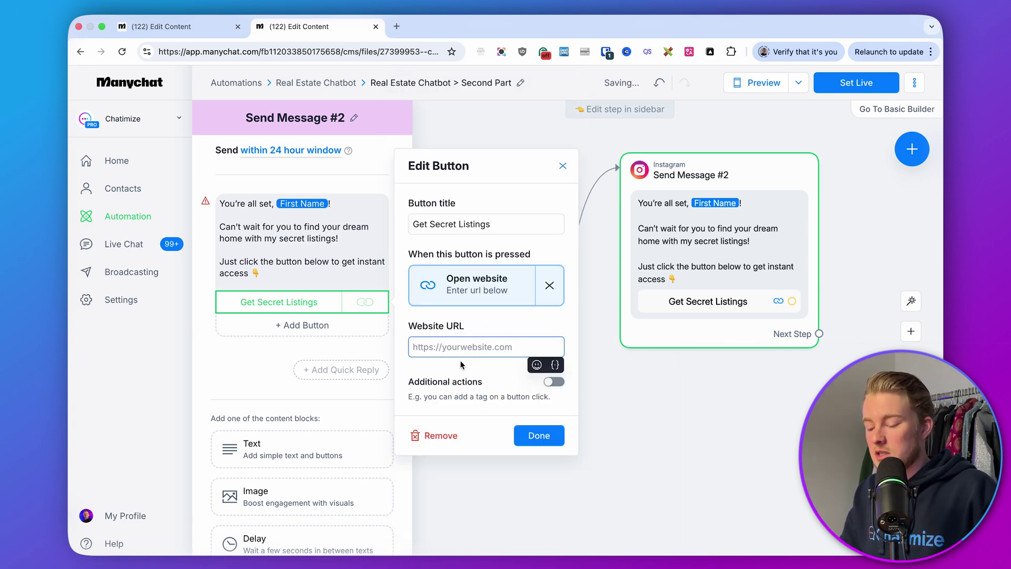
pyautogui.write('https://c')
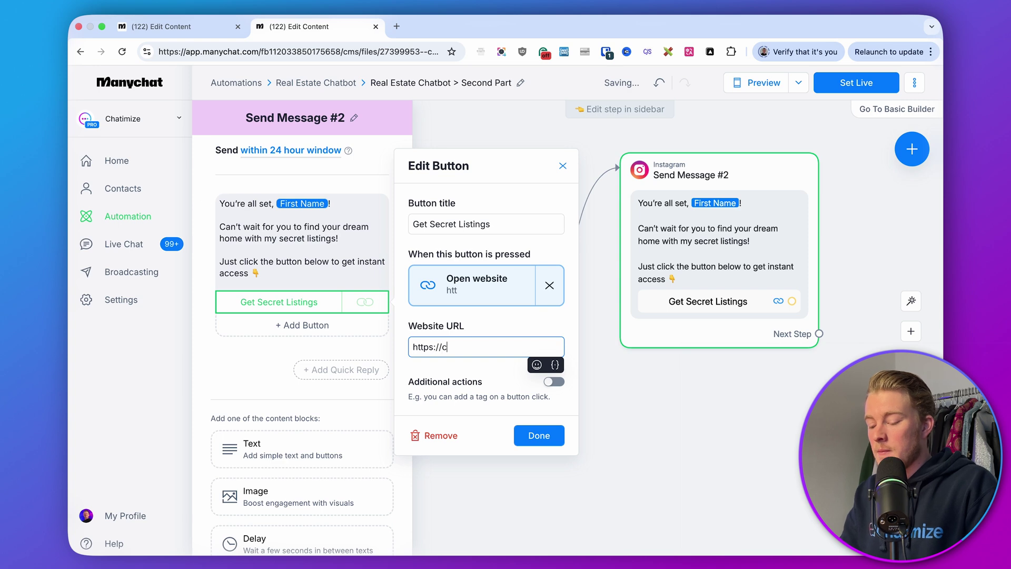
pyautogui.write('hatimize.com')
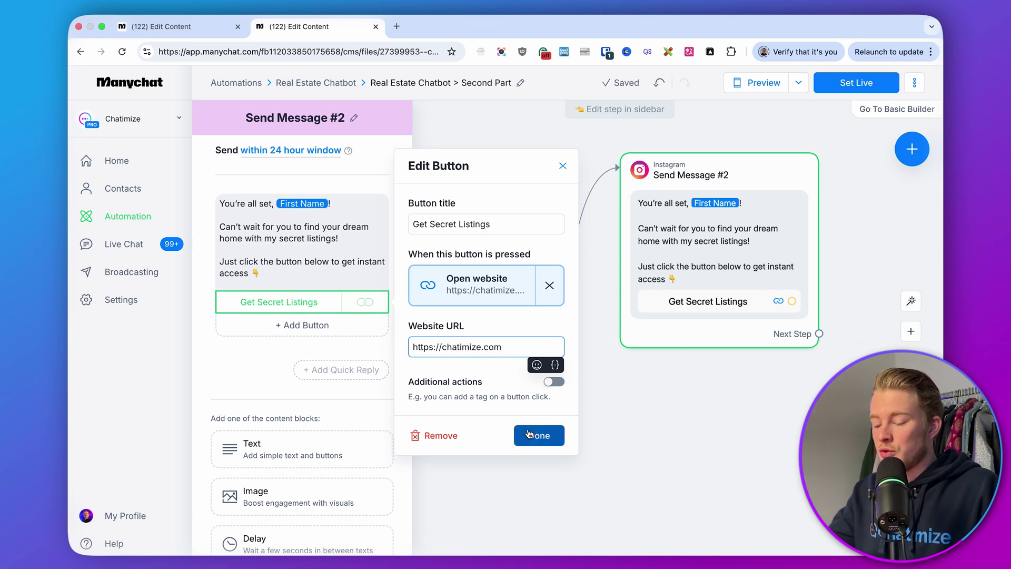
pyautogui.click(532, 435)
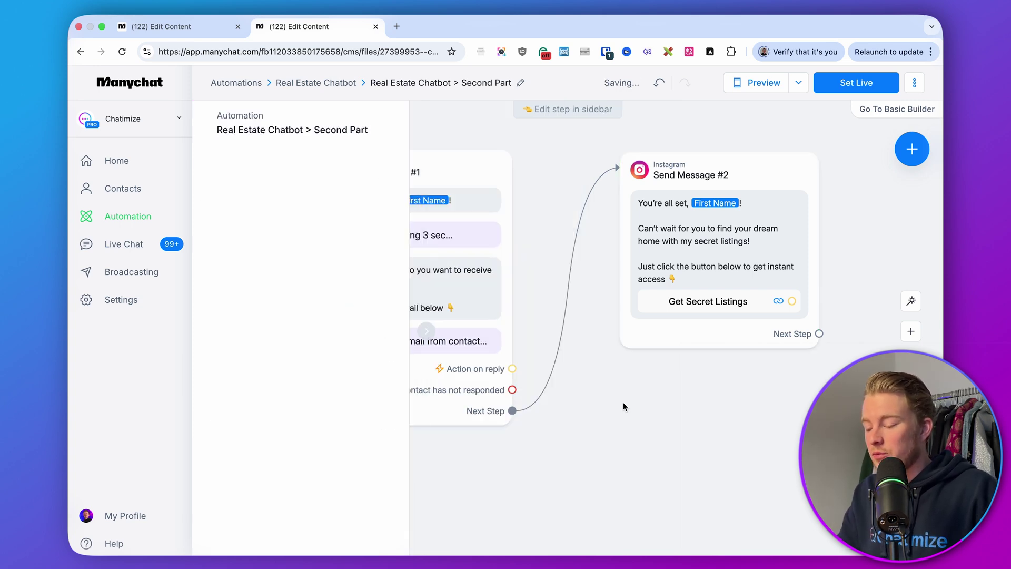
# Step: Set the Second Part automation live, bringing up the 'Automation is Live' notice
pyautogui.scroll(-5, 623, 405)
pyautogui.moveTo(624, 406); pyautogui.dragTo(719, 381)
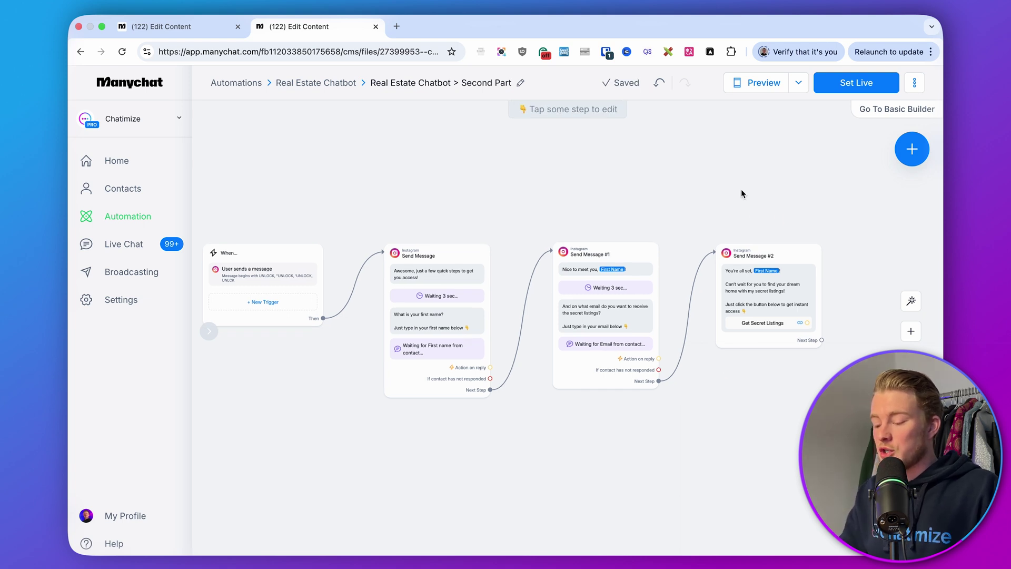
pyautogui.click(842, 93)
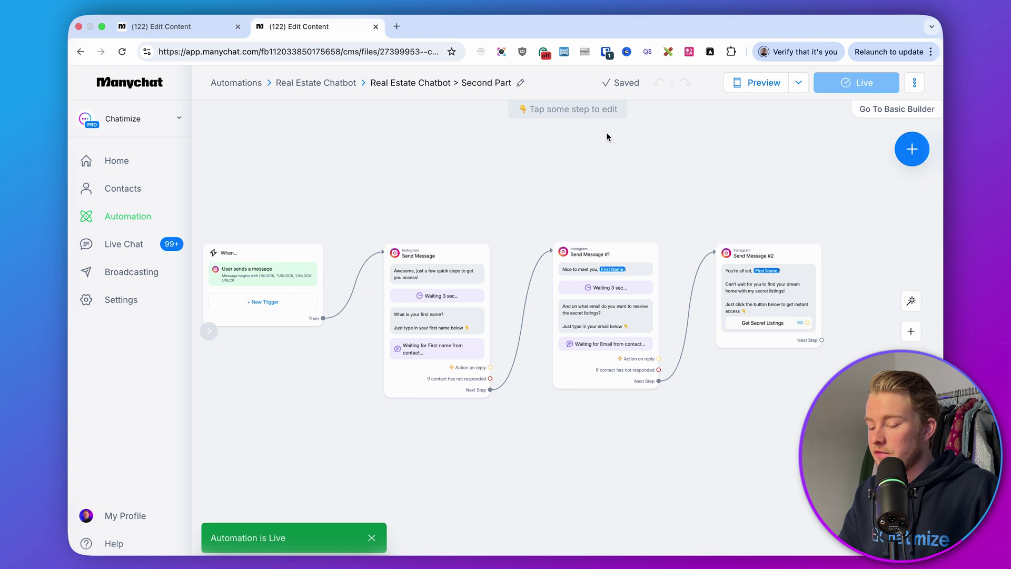
# Step: In 1. Confirm Interest, make the YES reply start the Real Estate Chatbot > Second Part automation
pyautogui.click(194, 25)
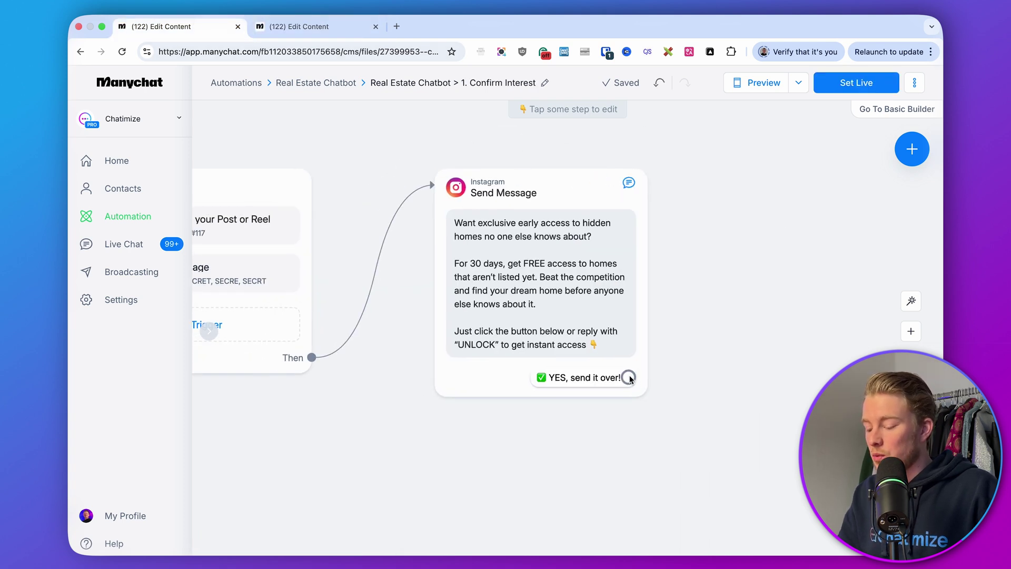
pyautogui.moveTo(630, 379); pyautogui.dragTo(739, 183)
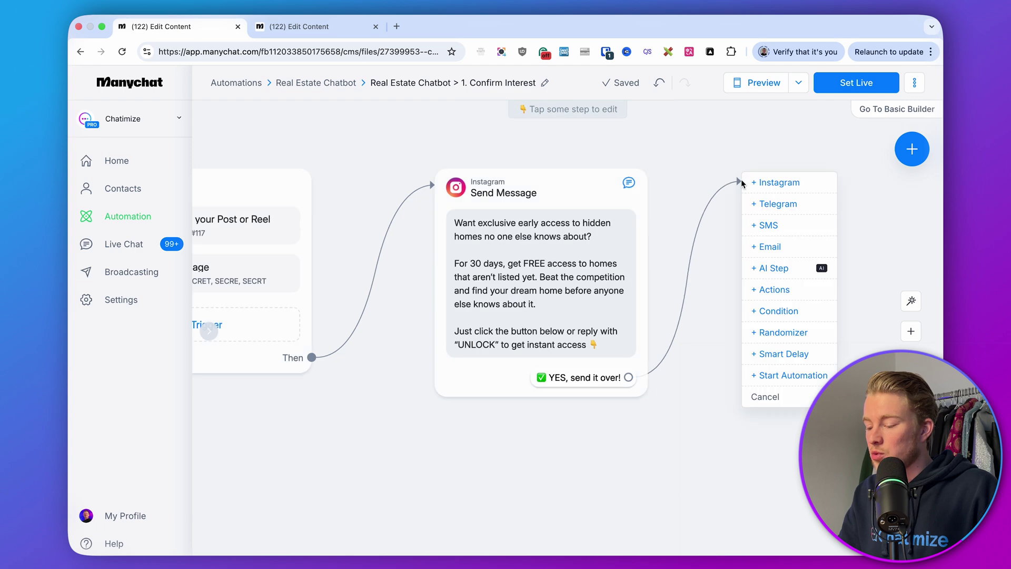
pyautogui.click(777, 376)
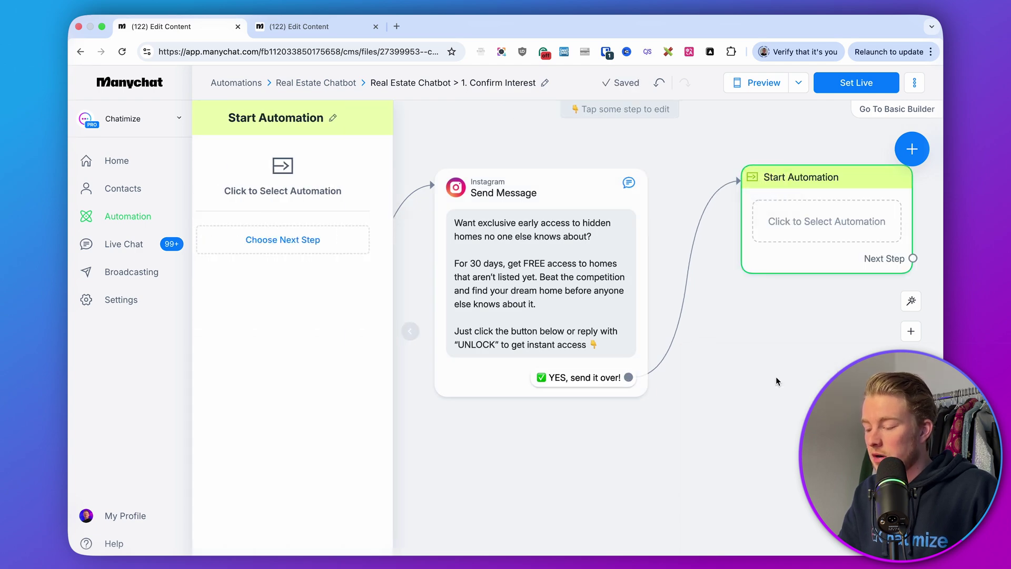
pyautogui.click(290, 192)
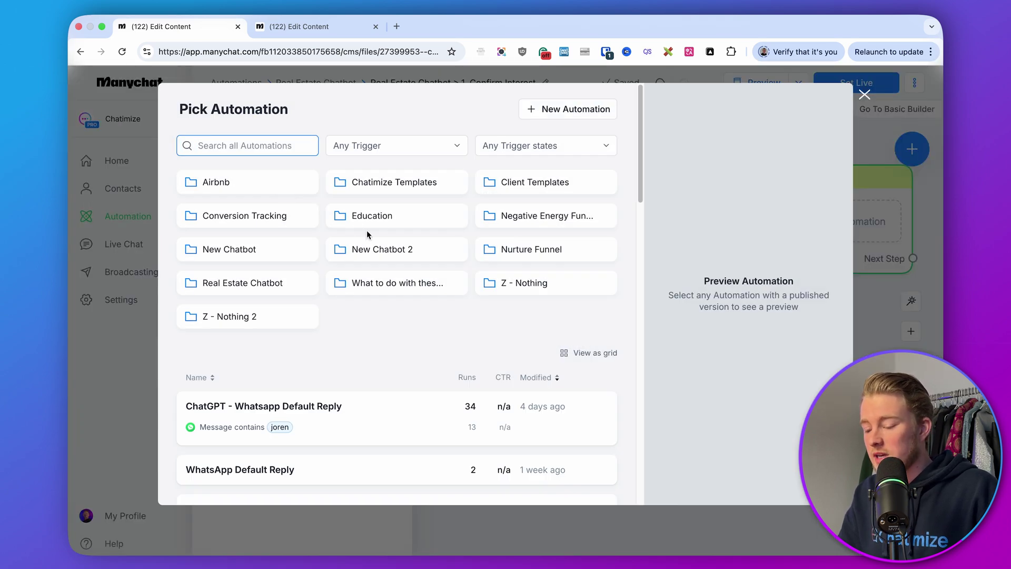
pyautogui.click(238, 285)
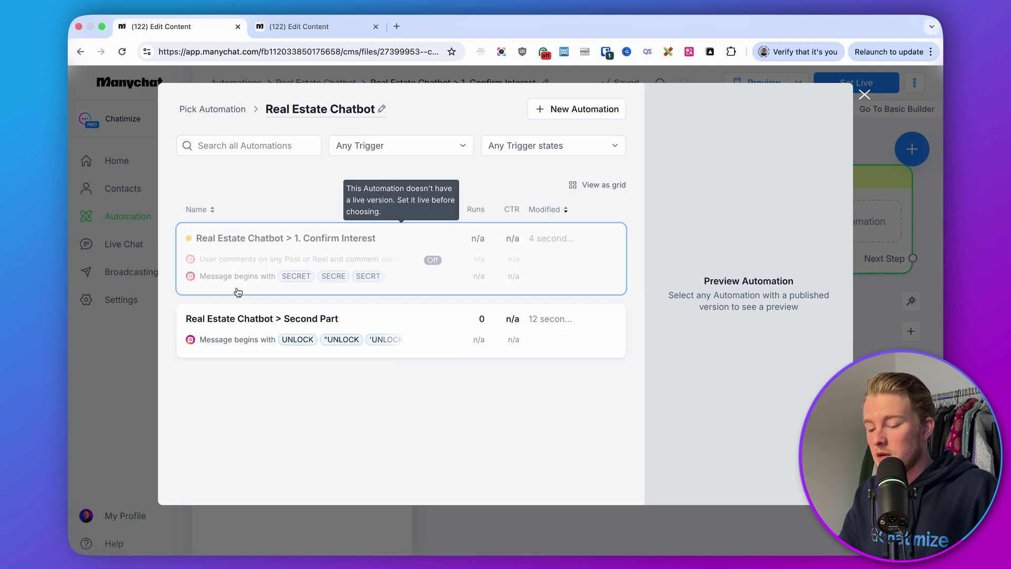
pyautogui.click(248, 327)
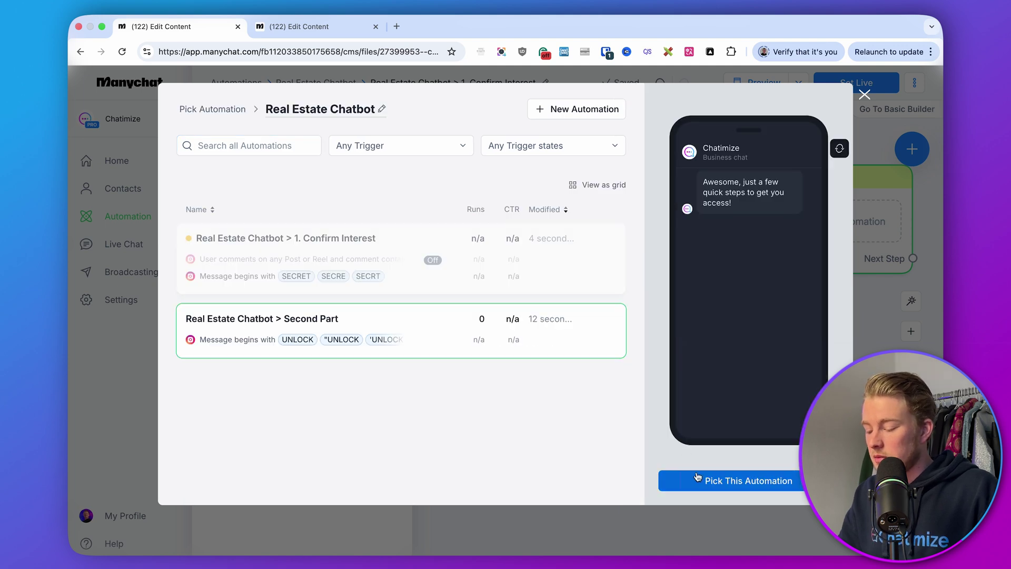
pyautogui.click(701, 480)
pyautogui.click(751, 353)
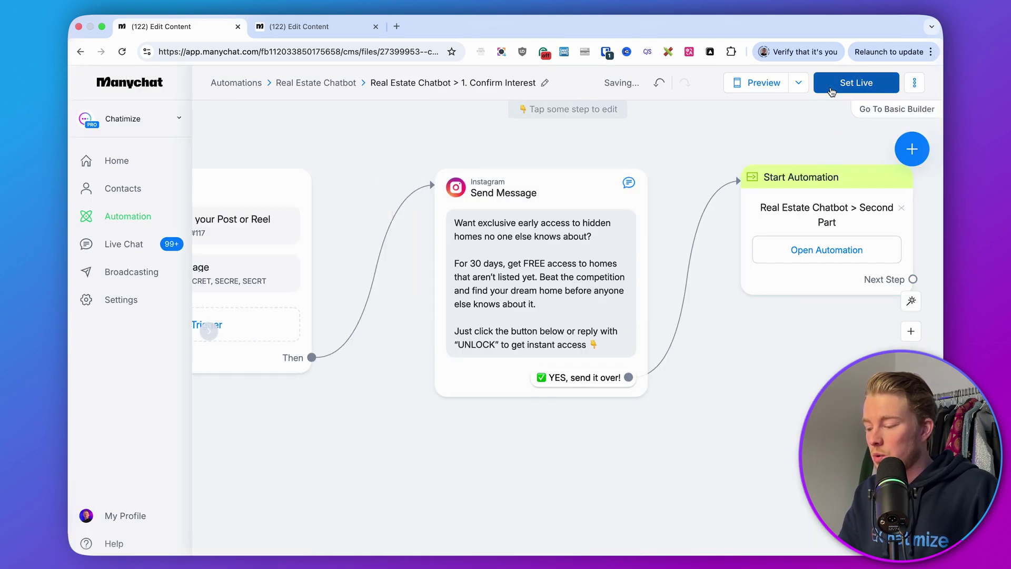
# Step: Set the Confirm Interest flow live and view the whole flow
pyautogui.click(855, 88)
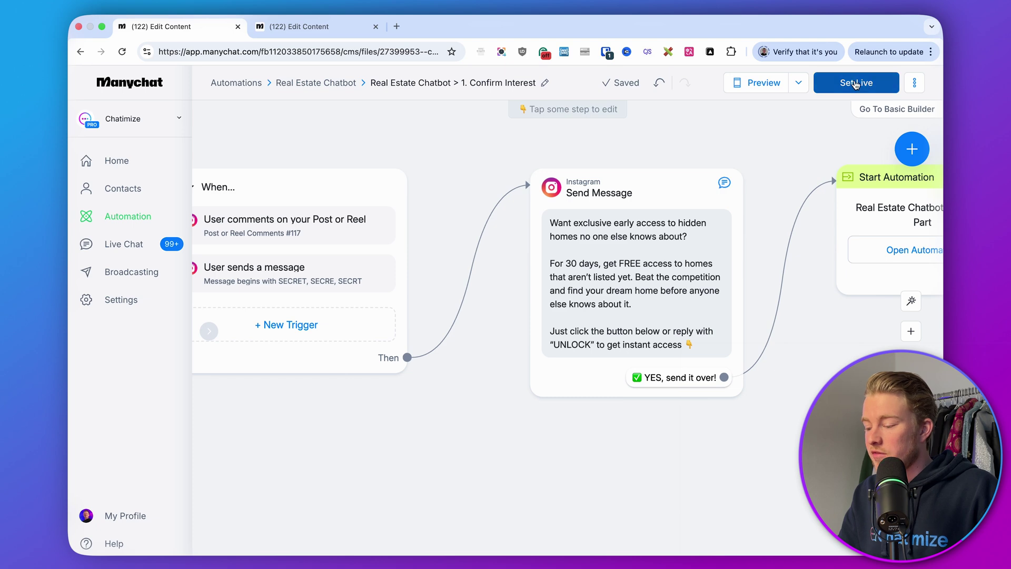
pyautogui.scroll(-3, 732, 139)
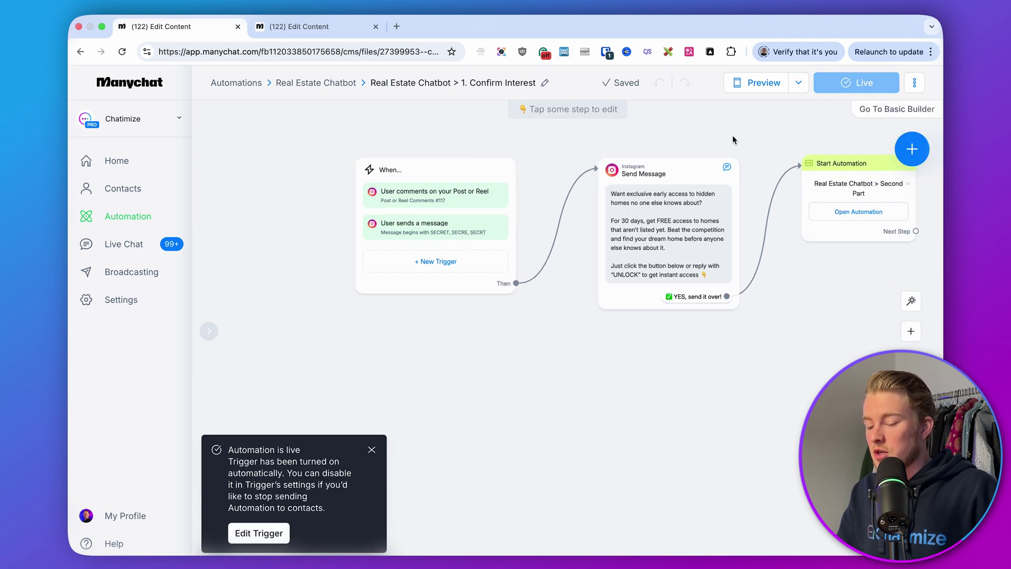
pyautogui.moveTo(733, 139); pyautogui.dragTo(650, 173)
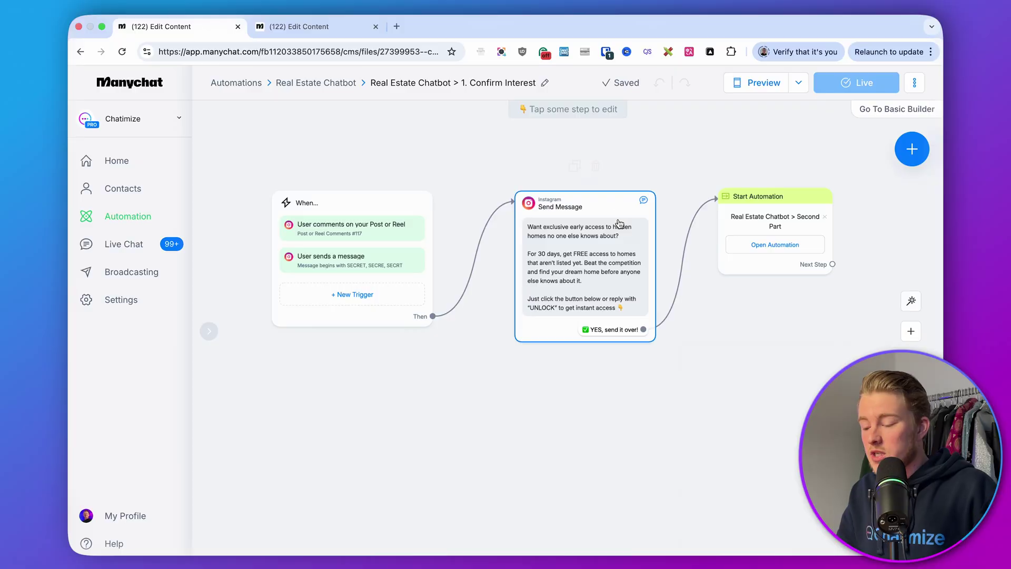
# Step: Return to Second Part and frame its name, email and Get Secret Listings message steps
pyautogui.scroll(3, 616, 221)
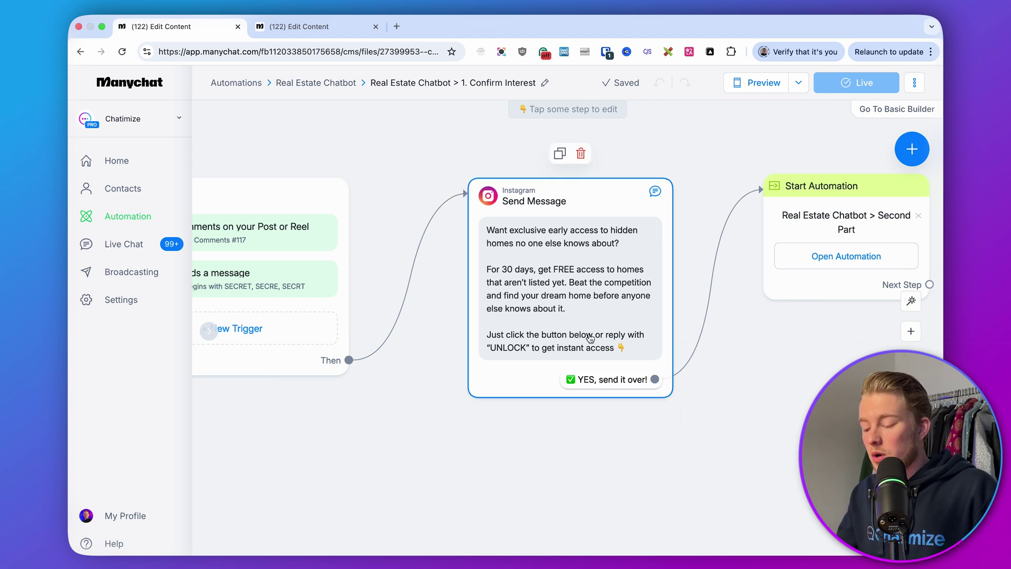
pyautogui.click(316, 26)
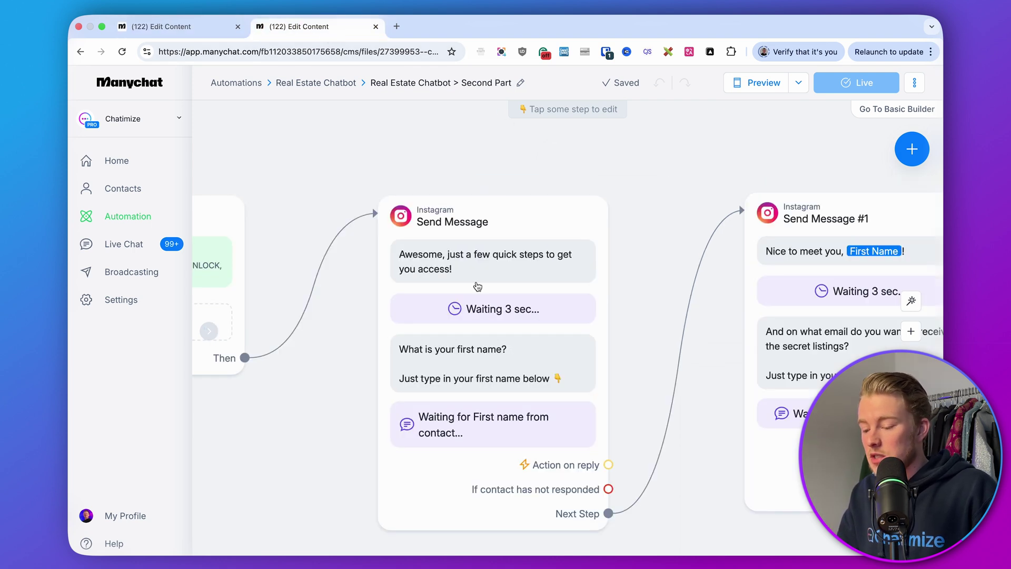
pyautogui.hscroll(3, 691, 185)
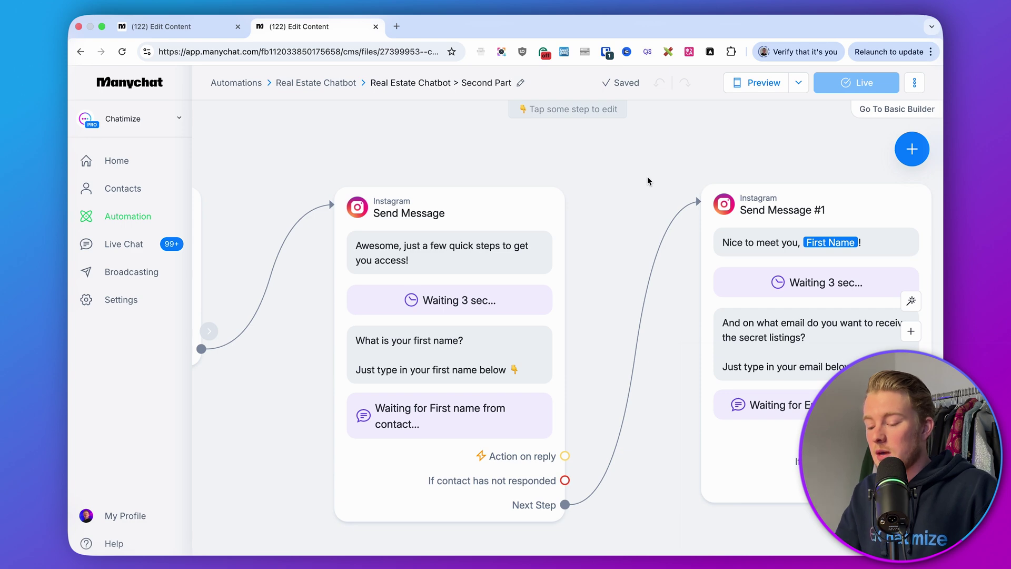
pyautogui.scroll(-3, 616, 214)
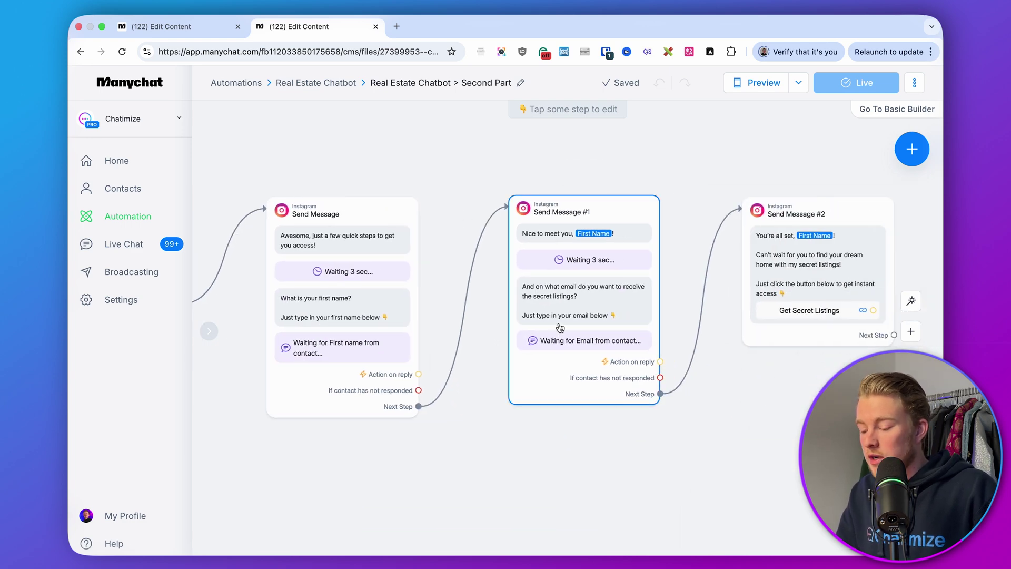
pyautogui.hscroll(5, 698, 242)
pyautogui.moveTo(703, 226)
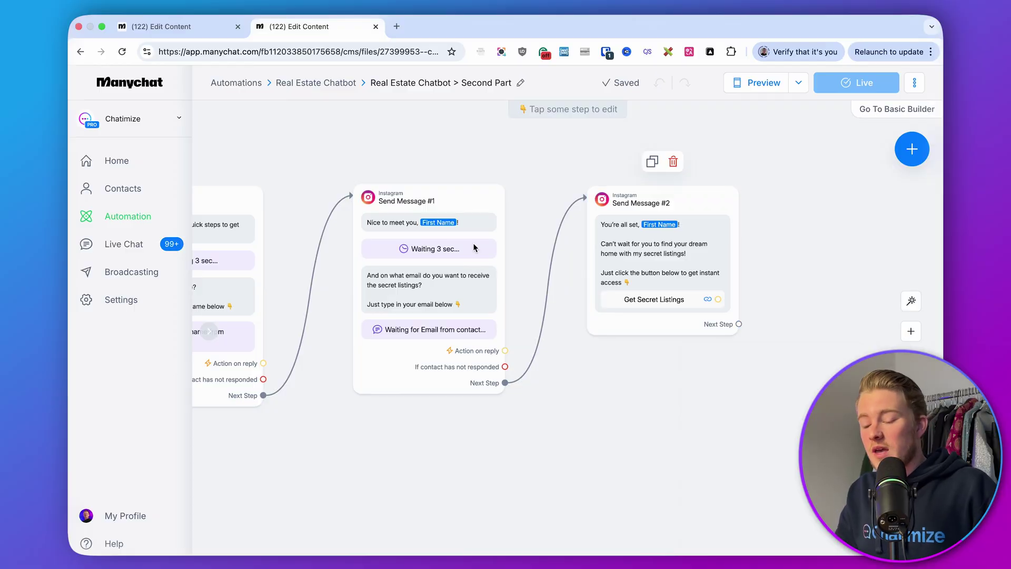
# Step: Open the account Settings in a new tab and go to Integrations
pyautogui.rightClick(147, 301)
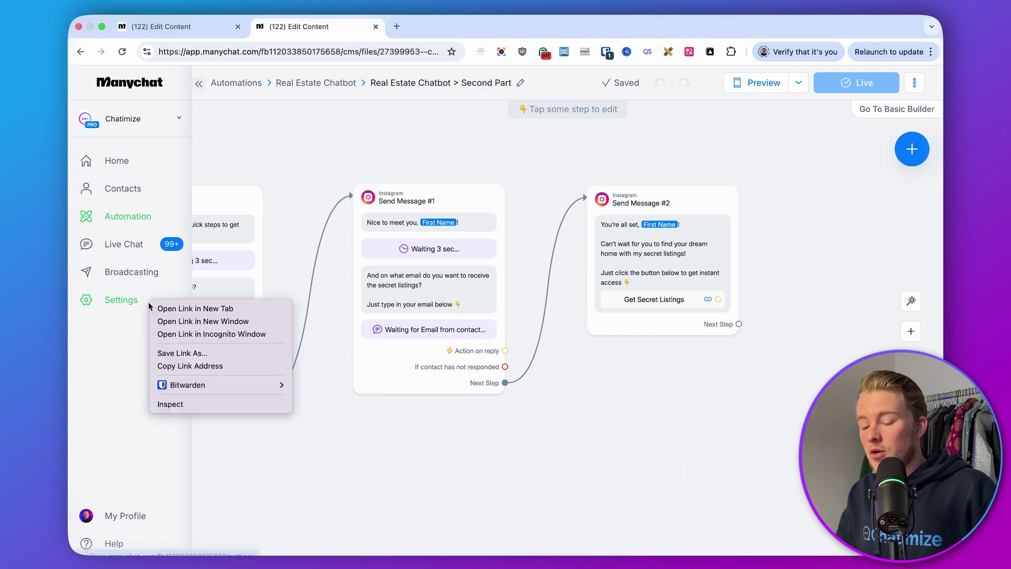
pyautogui.click(160, 309)
pyautogui.click(438, 28)
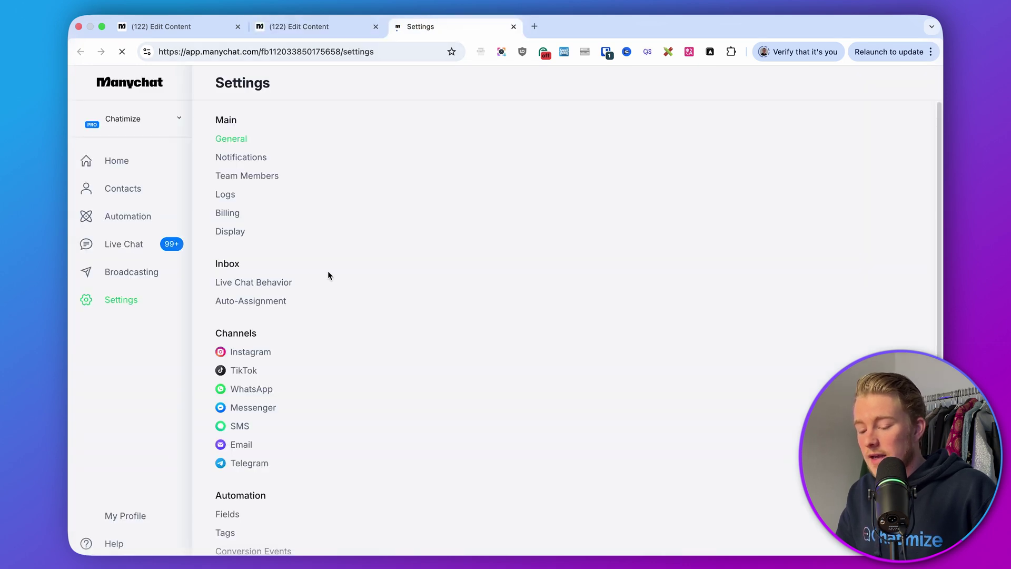
pyautogui.scroll(-6, 293, 365)
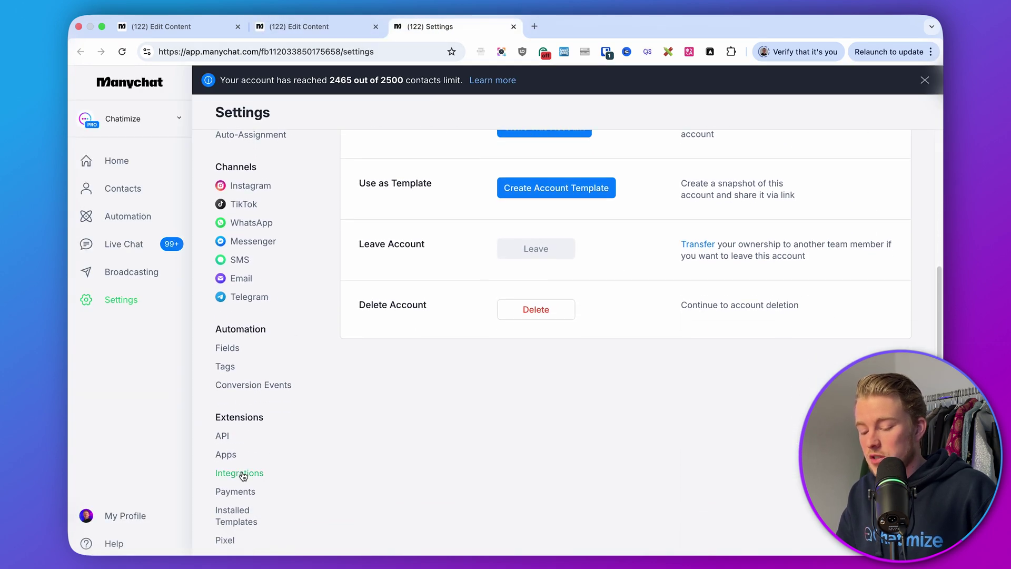
pyautogui.click(243, 473)
# Step: Scroll the integrations to confirm MailChimp is connected, then return to the Second Part flow
pyautogui.scroll(4, 429, 347)
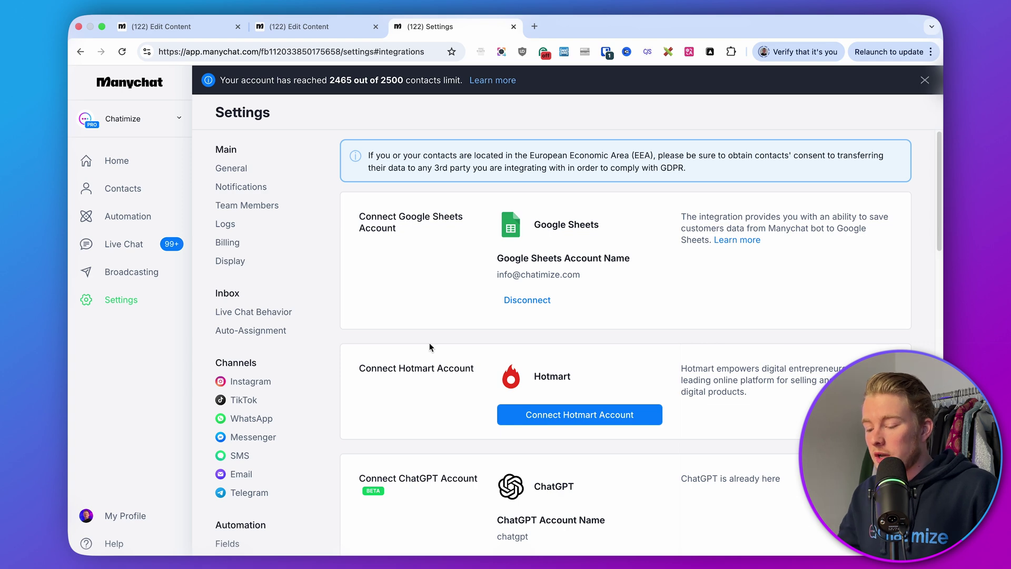
pyautogui.scroll(-3, 639, 223)
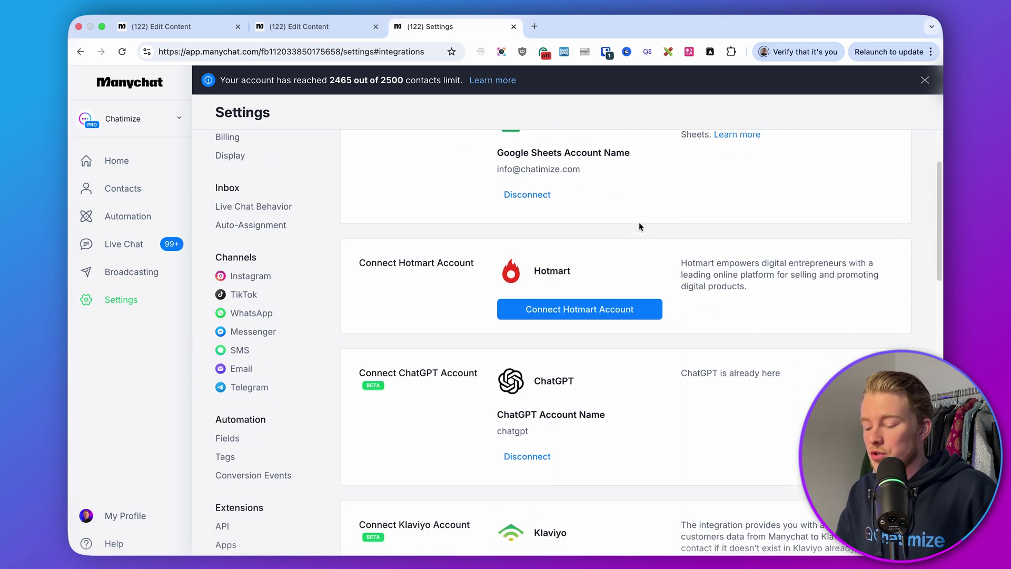
pyautogui.scroll(-8, 554, 238)
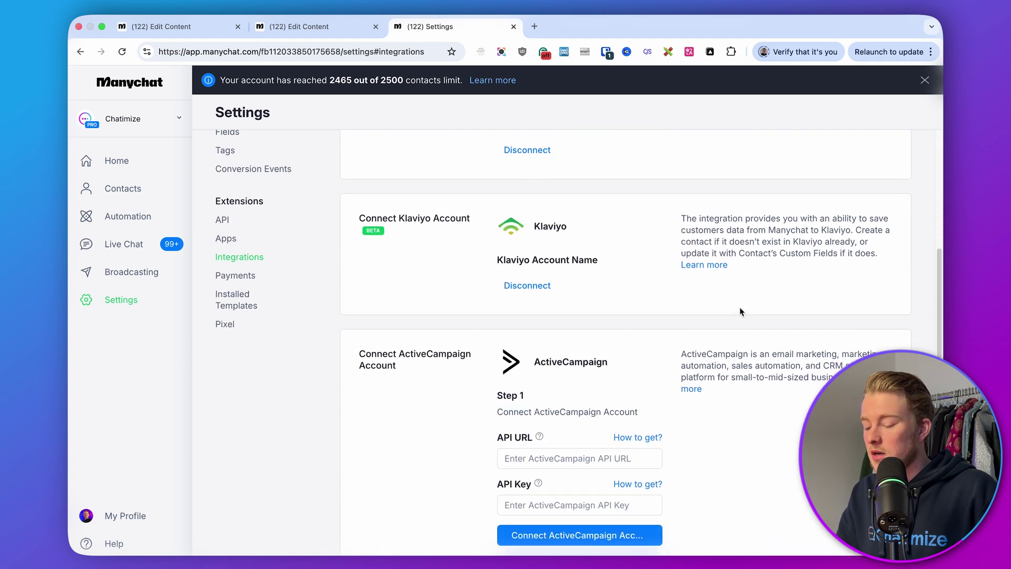
pyautogui.scroll(-1, 740, 312)
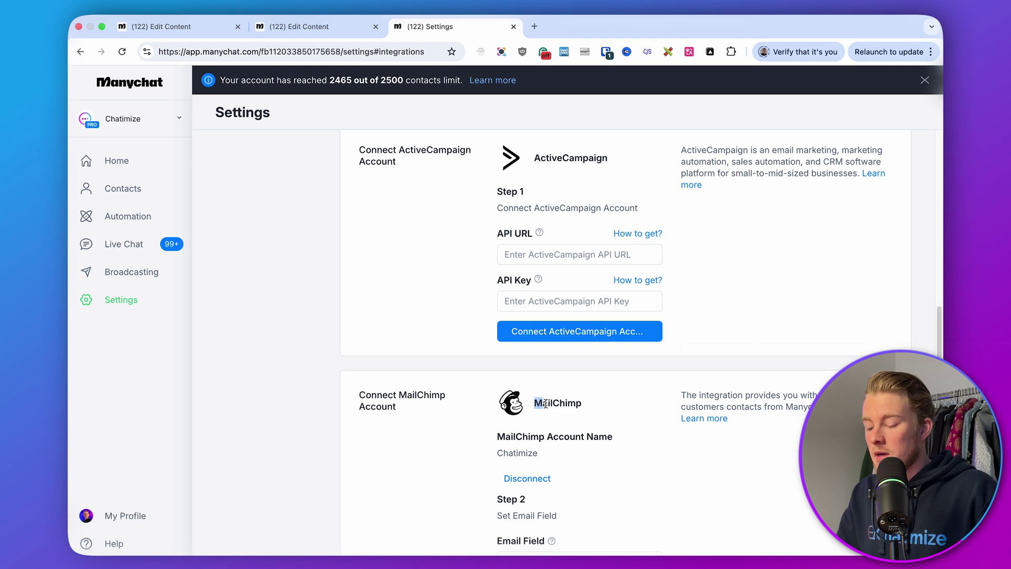
pyautogui.scroll(-7, 619, 408)
pyautogui.scroll(20, 619, 408)
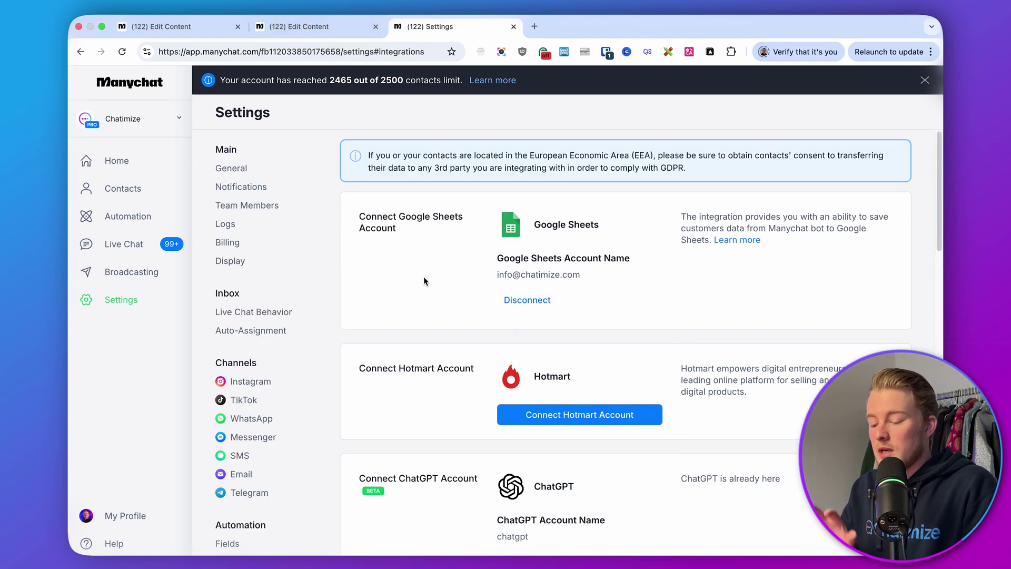
pyautogui.scroll(-4, 424, 279)
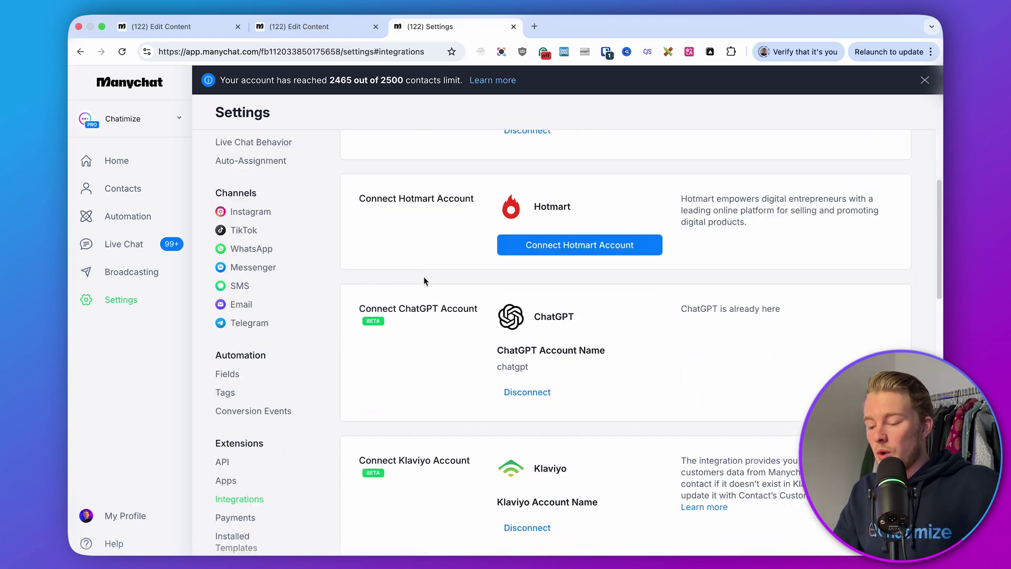
pyautogui.click(336, 27)
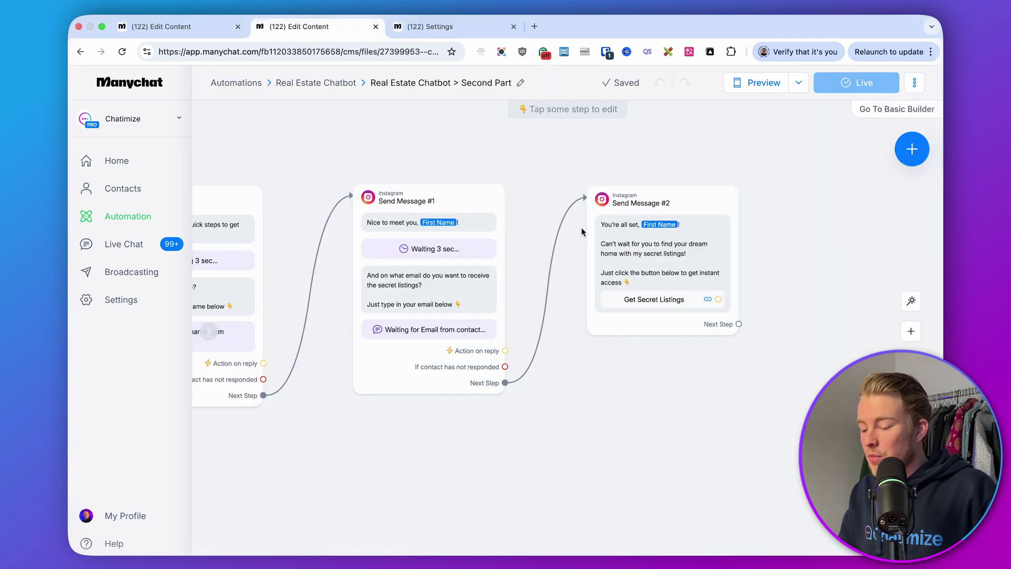
# Step: Move Send Message #2 right and add an Actions step with MailChimp Add Contact to a List off the email reply
pyautogui.moveTo(581, 231); pyautogui.dragTo(706, 231)
pyautogui.scroll(5, 537, 334)
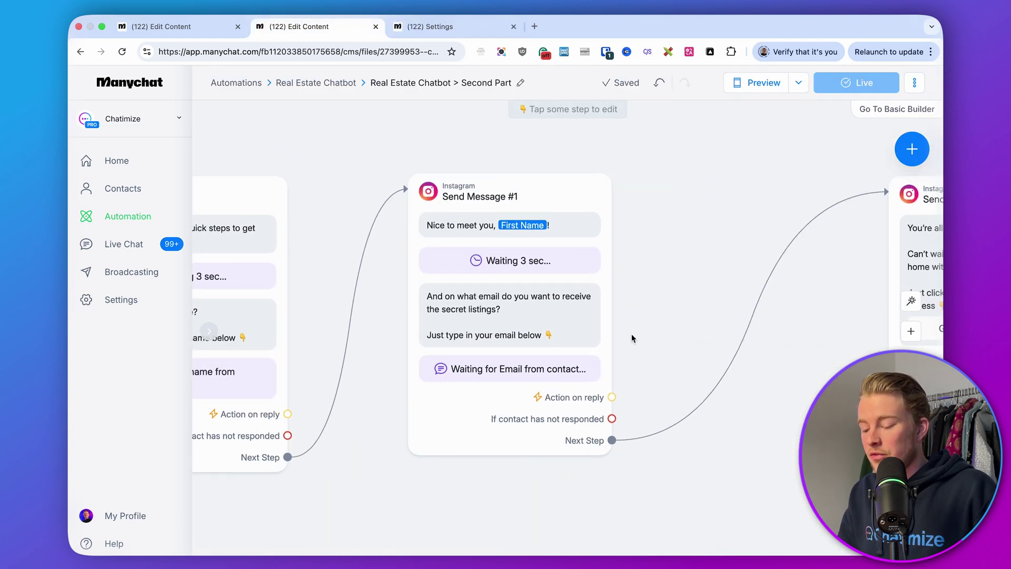
pyautogui.hscroll(3, 621, 339)
pyautogui.moveTo(525, 397); pyautogui.dragTo(597, 186)
pyautogui.click(622, 184)
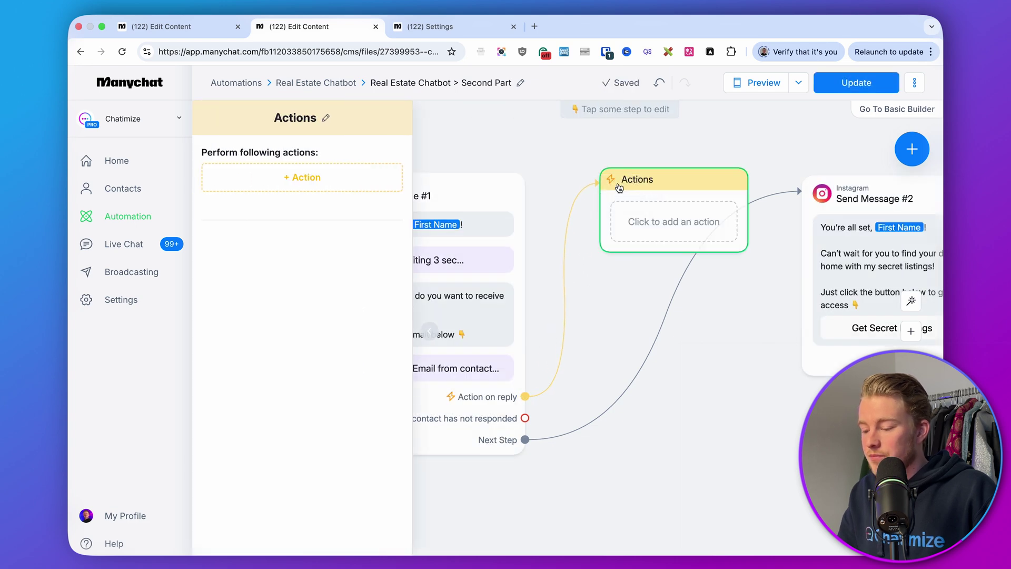
pyautogui.click(250, 178)
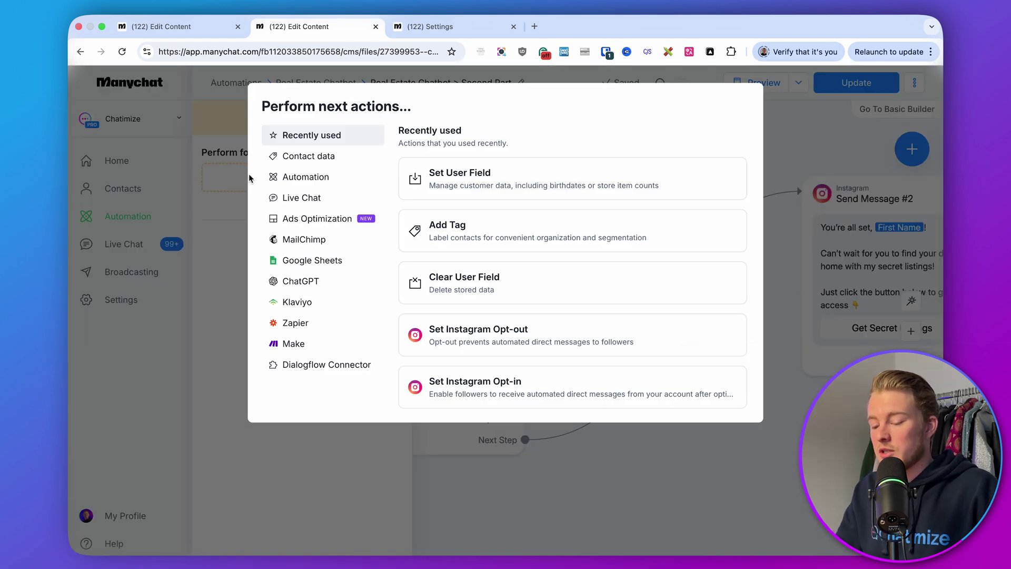
pyautogui.click(310, 242)
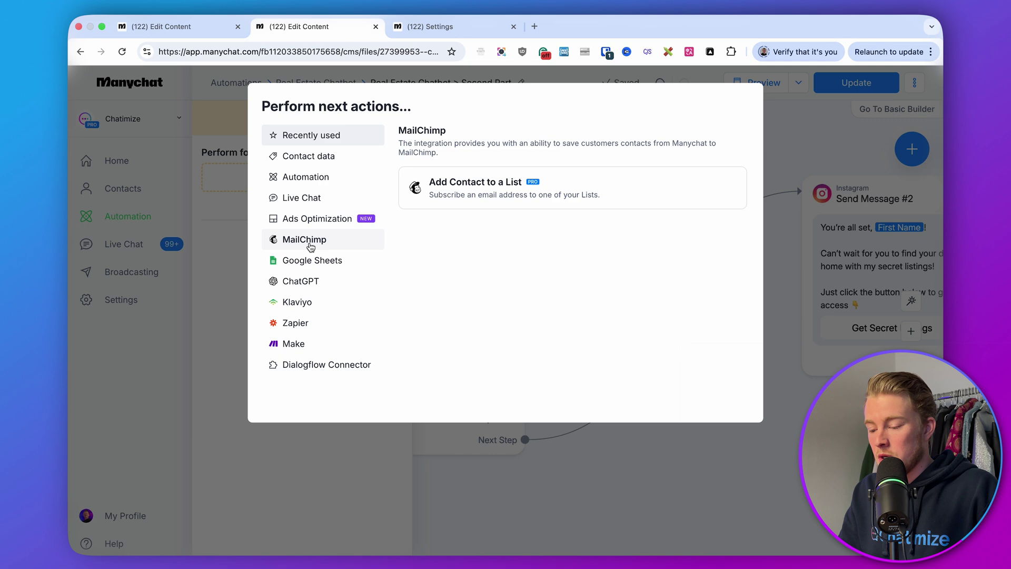
pyautogui.click(519, 196)
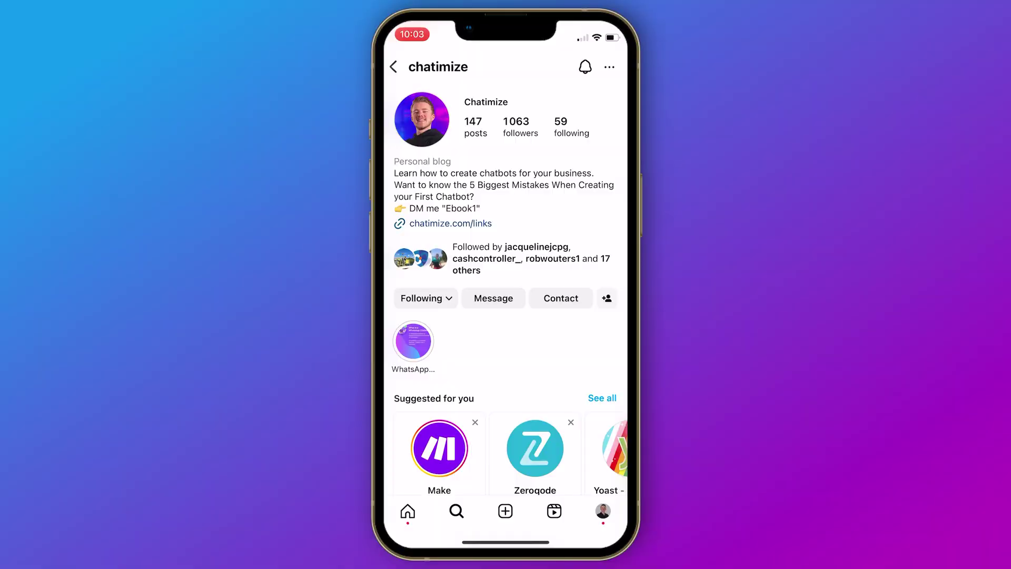
# Step: Comment 'Secret' on the Dialogflow Beginner Tutorial post and open the automated DM reply
pyautogui.scroll(-15, 506, 295)
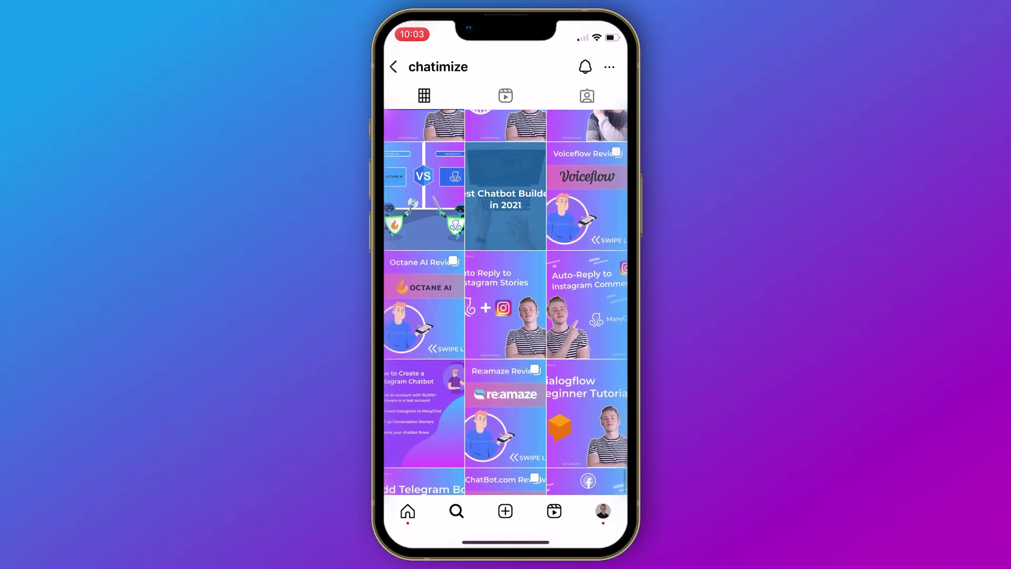
pyautogui.click(587, 464)
pyautogui.click(438, 377)
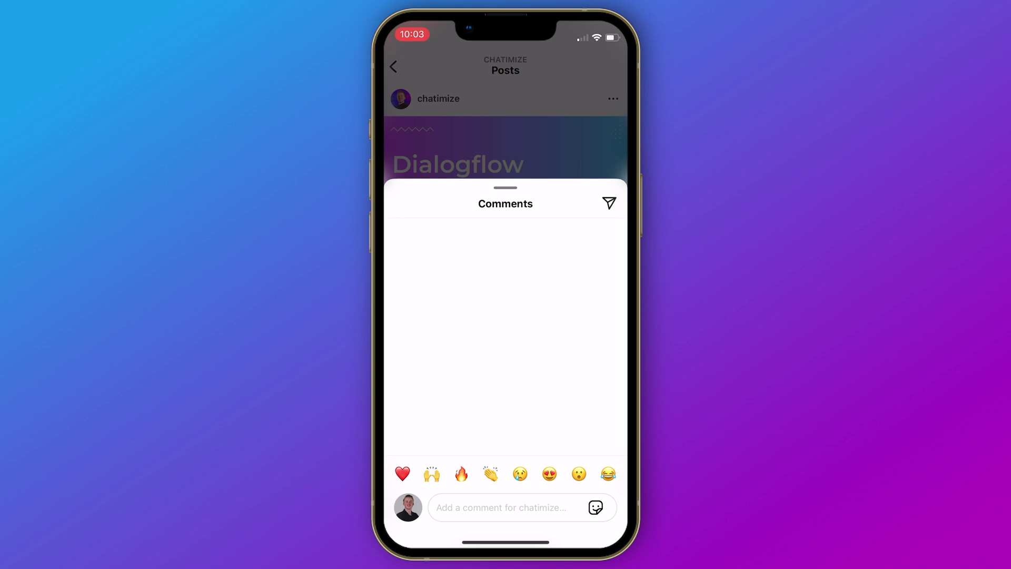
pyautogui.click(501, 507)
pyautogui.write('Secret')
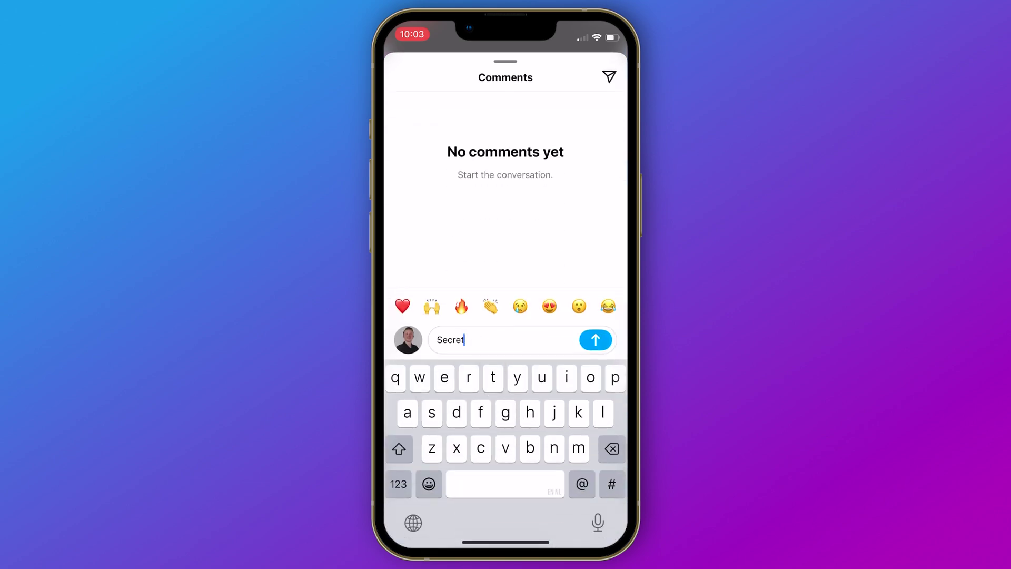
pyautogui.click(596, 340)
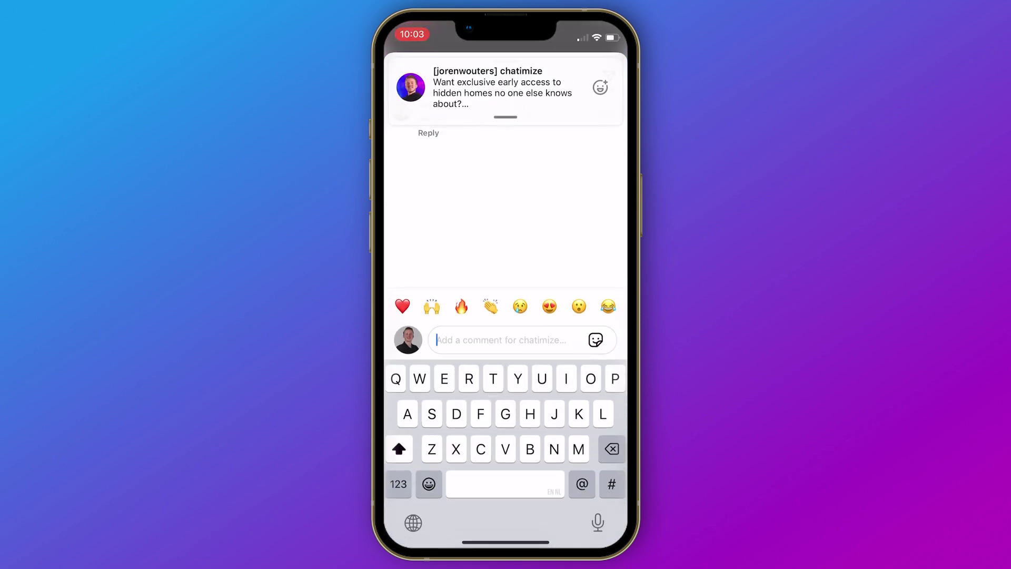
pyautogui.click(503, 88)
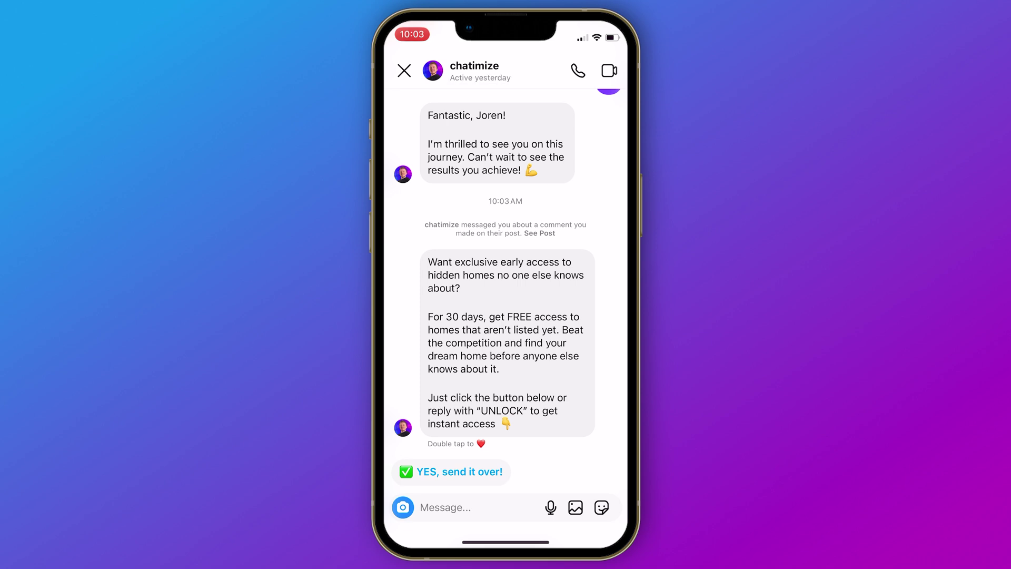
# Step: Reply 'Unlock' in the DM, then send a first name and an email address to the bot
pyautogui.click(445, 507)
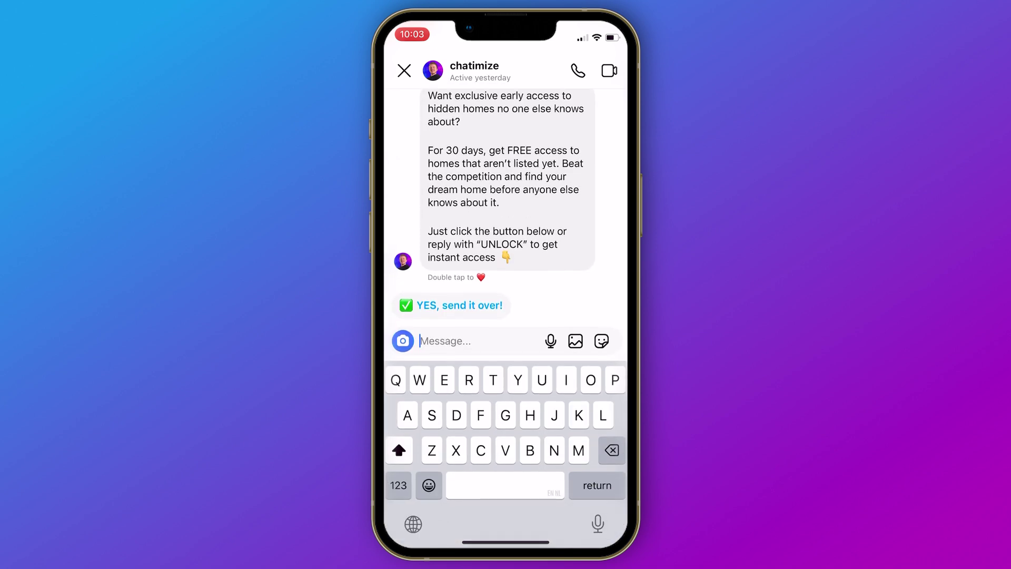
pyautogui.write('Unlock')
pyautogui.press('Return')
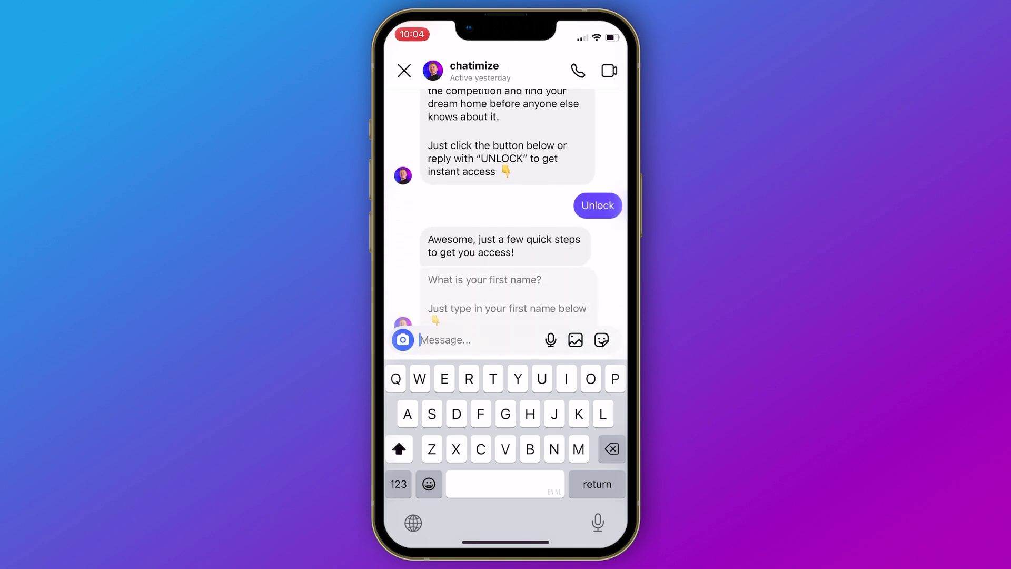
pyautogui.write('Joren')
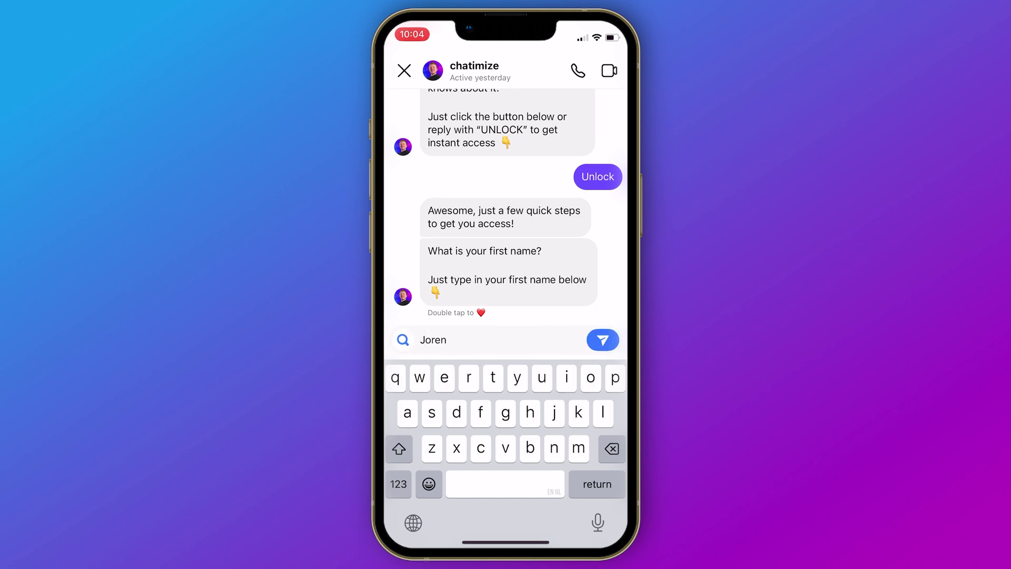
pyautogui.press('Return')
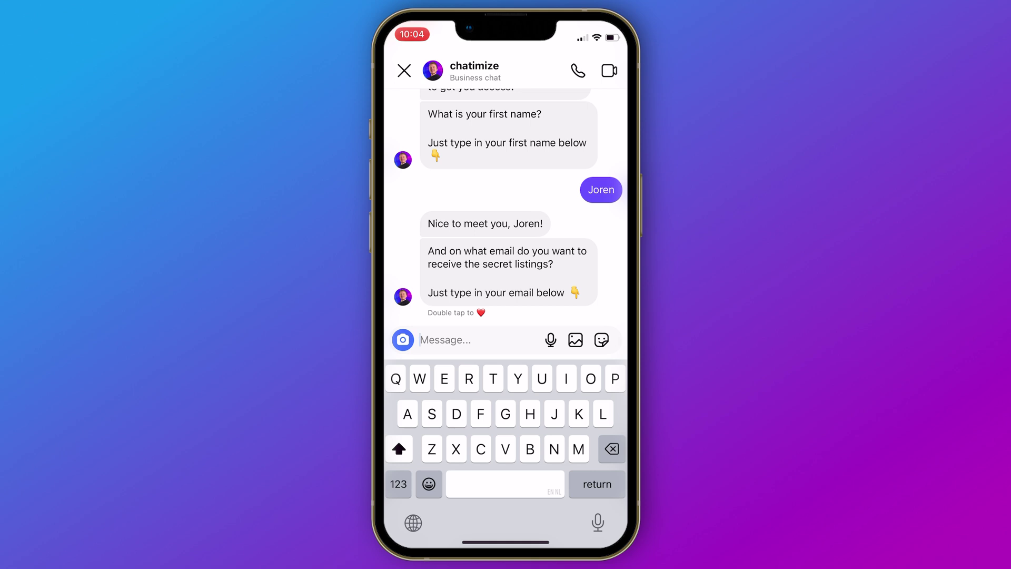
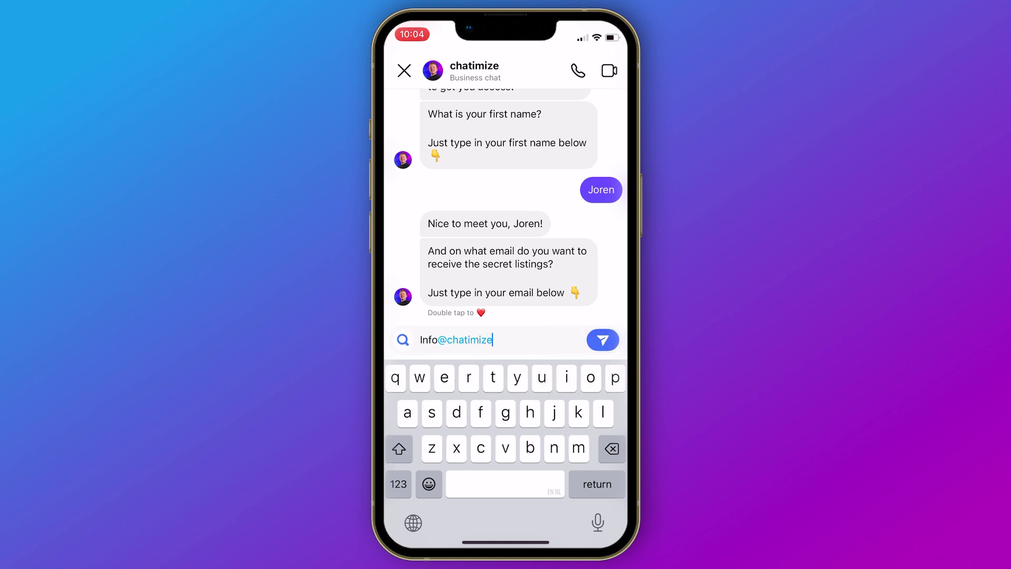
pyautogui.press('Return')
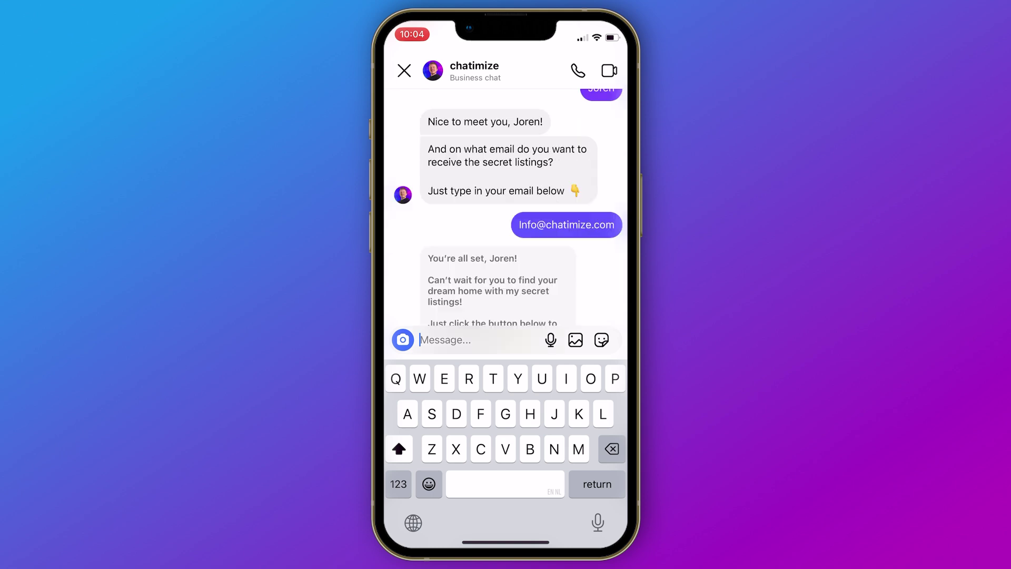